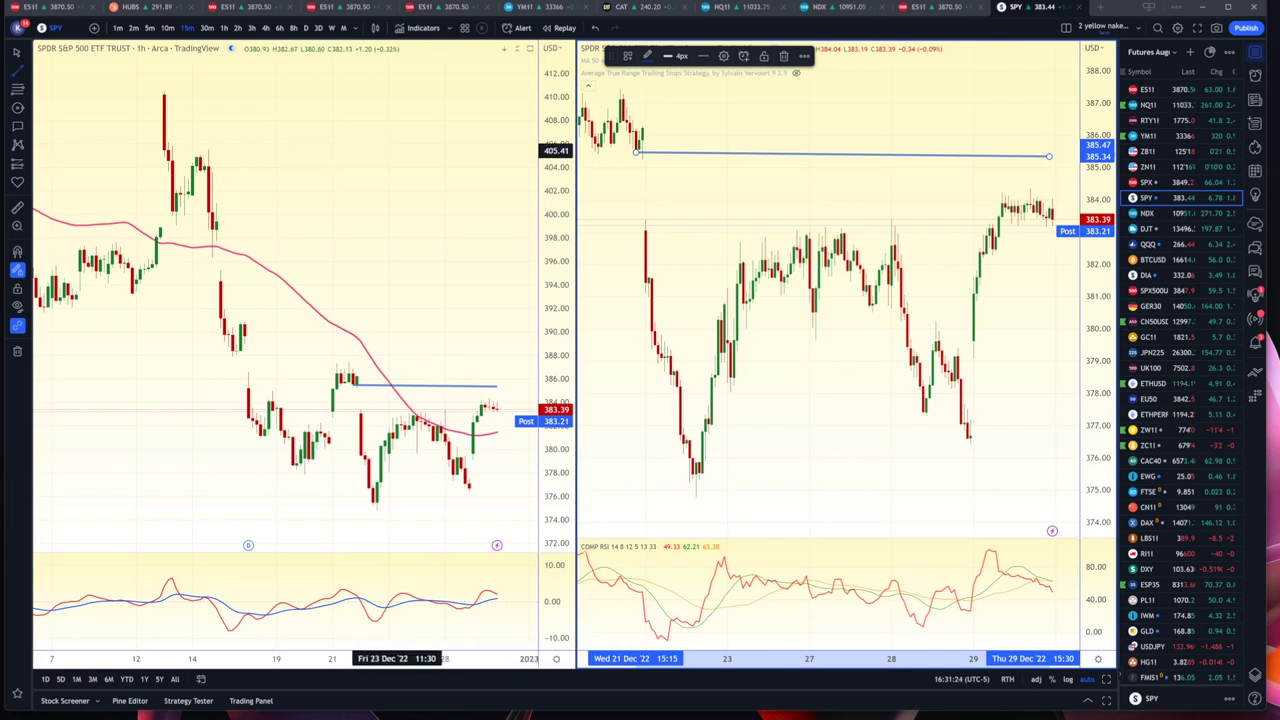
left_click(966, 114)
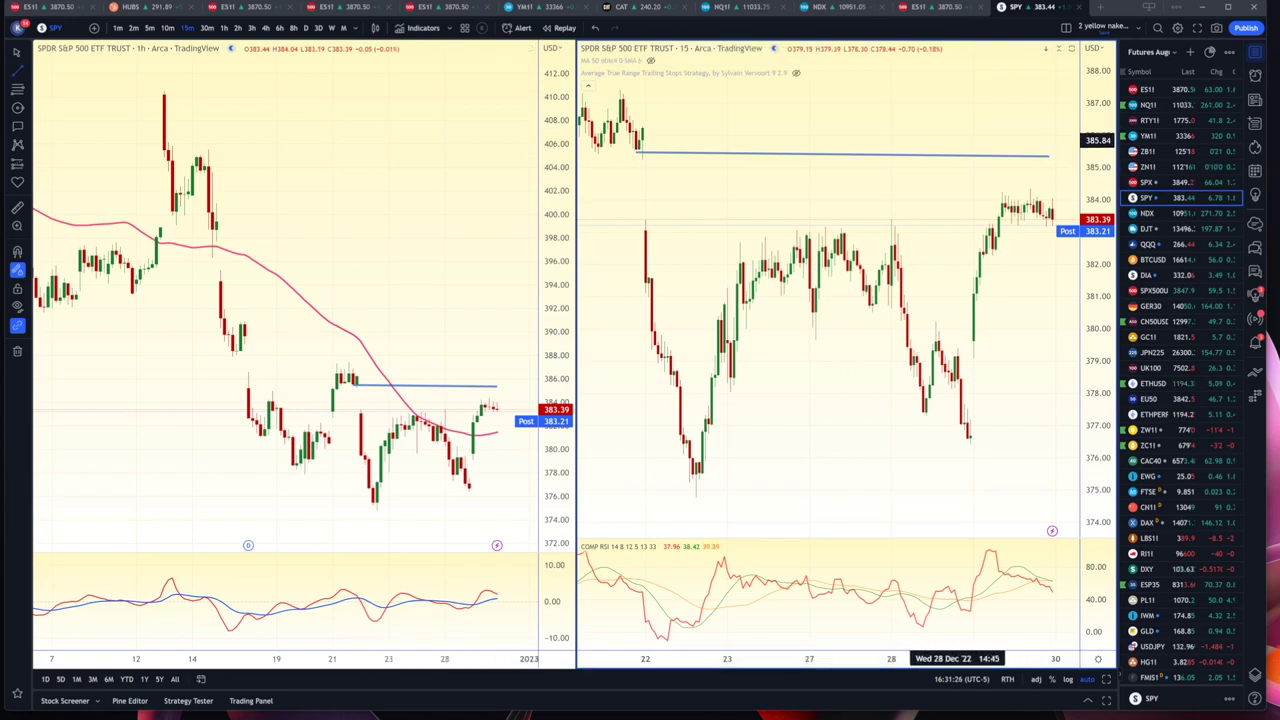
mouse_move(735, 126)
left_mouse_down()
mouse_move(648, 190)
mouse_move(742, 132)
mouse_move(678, 170)
mouse_move(640, 122)
mouse_move(772, 170)
mouse_move(860, 93)
left_mouse_up()
mouse_move(904, 44)
left_mouse_down()
mouse_move(1018, 163)
mouse_move(1037, 111)
left_mouse_up()
key("Escape")
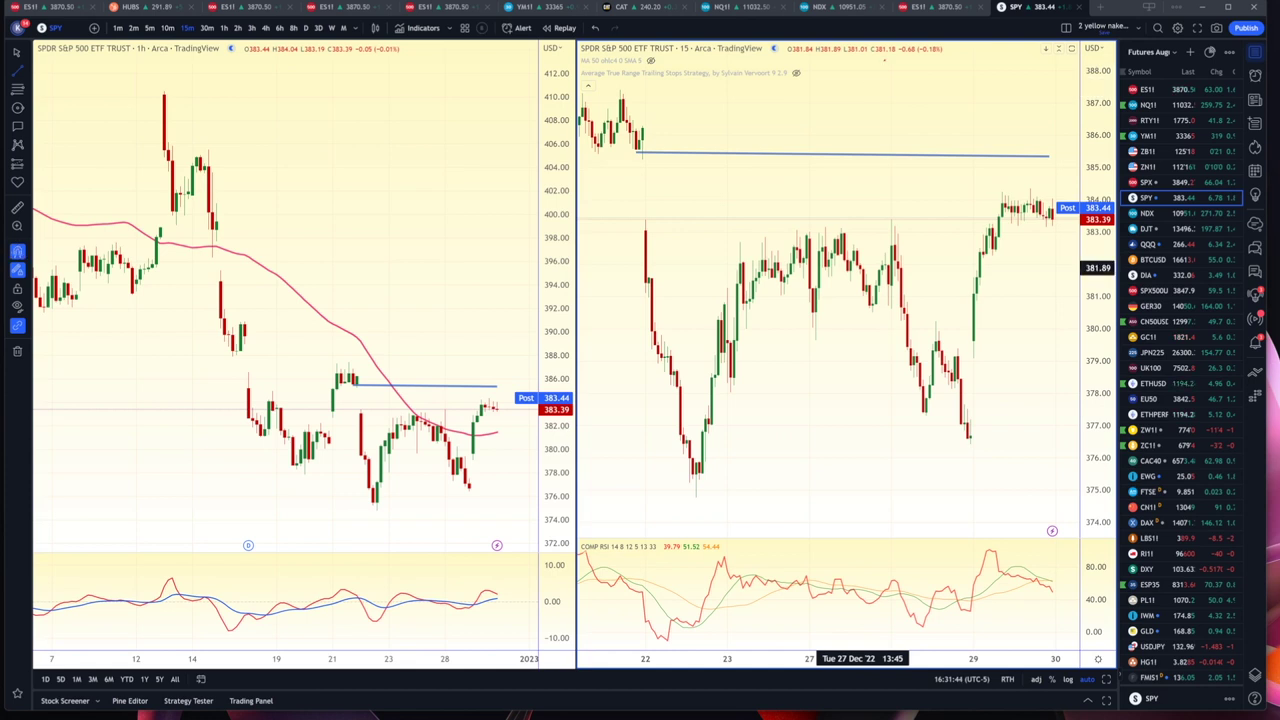
mouse_move(884, 60)
left_mouse_down()
mouse_move(788, 146)
mouse_move(830, 150)
left_mouse_up()
mouse_move(966, 166)
left_mouse_down()
mouse_move(1000, 328)
mouse_move(1011, 285)
left_mouse_up()
key("Escape")
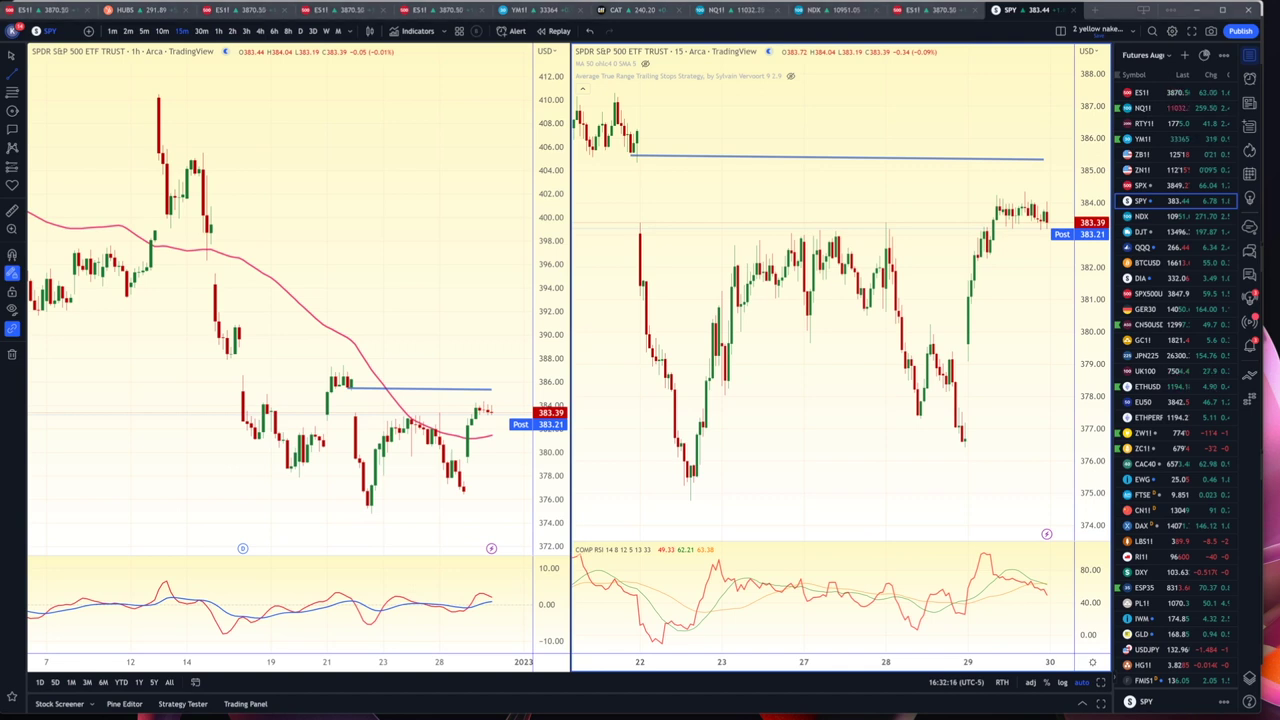
Switch to the Finviz browser window, enlarge the page to a readable size and open the stock screener.
key("alt+Tab")
left_click_drag(90, 468, 767, 17)
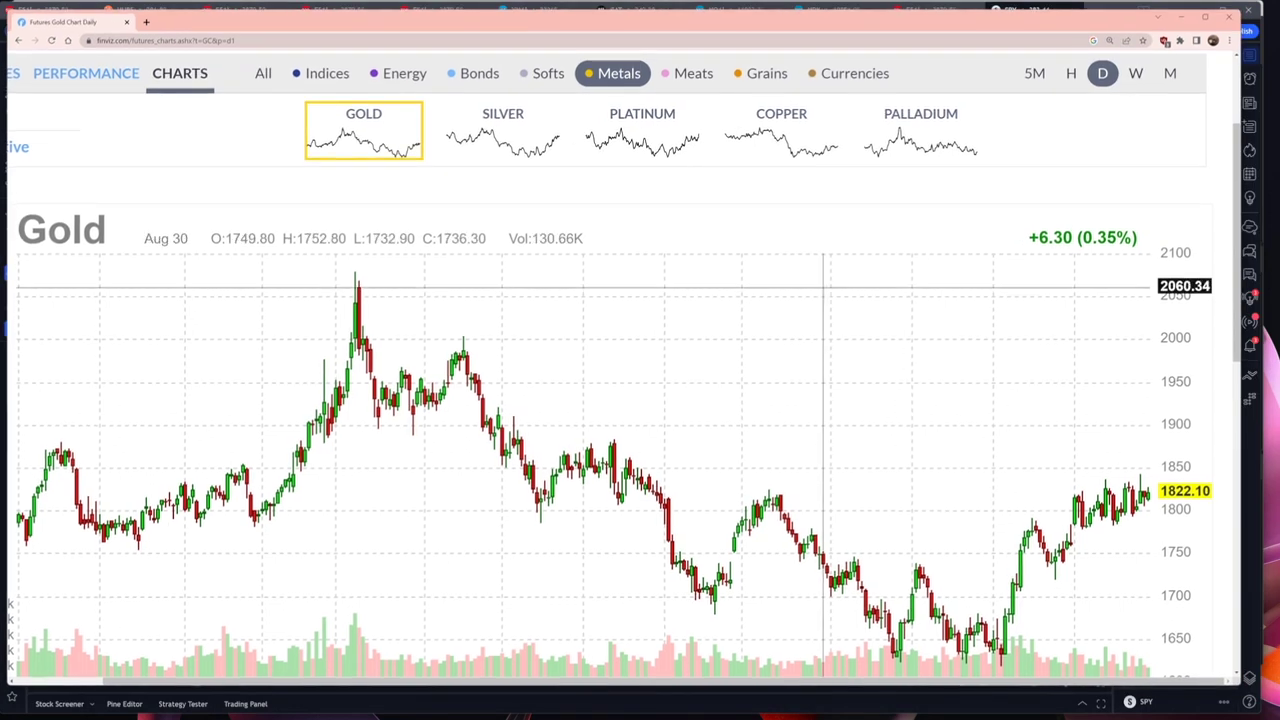
scroll(828, 286, "down", 5)
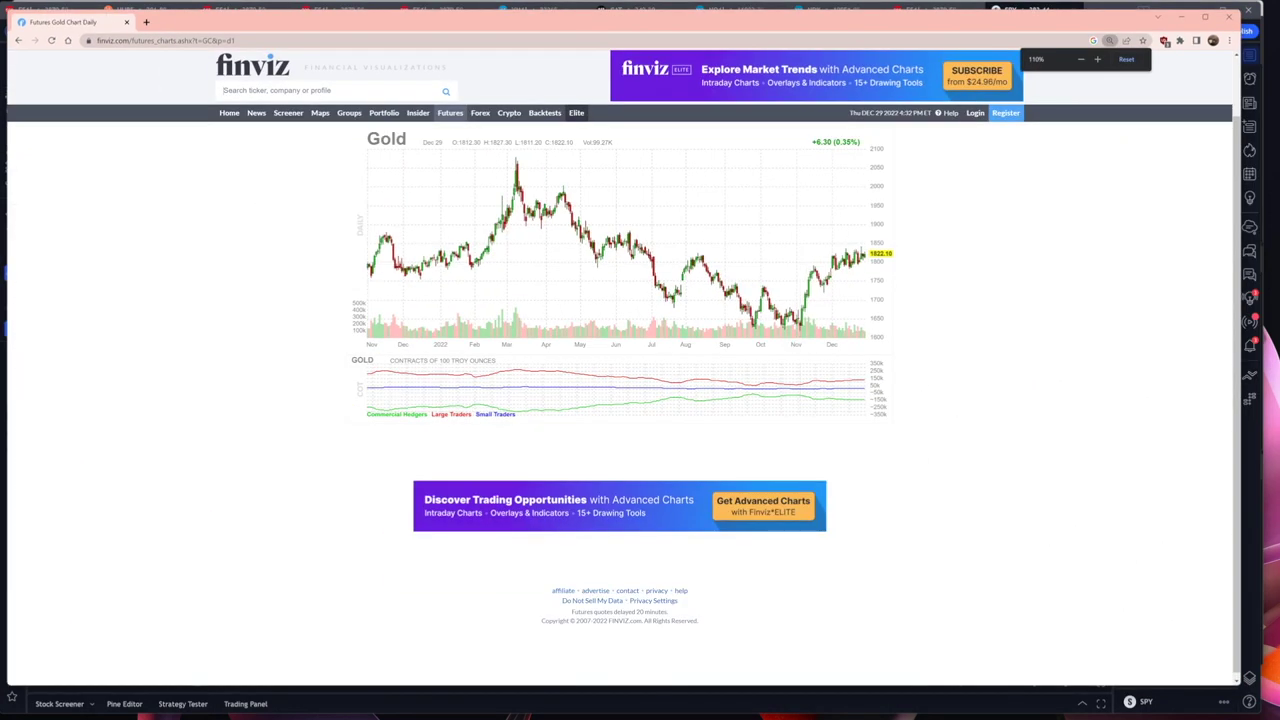
scroll(1055, 298, "up", 1)
right_click(1055, 298)
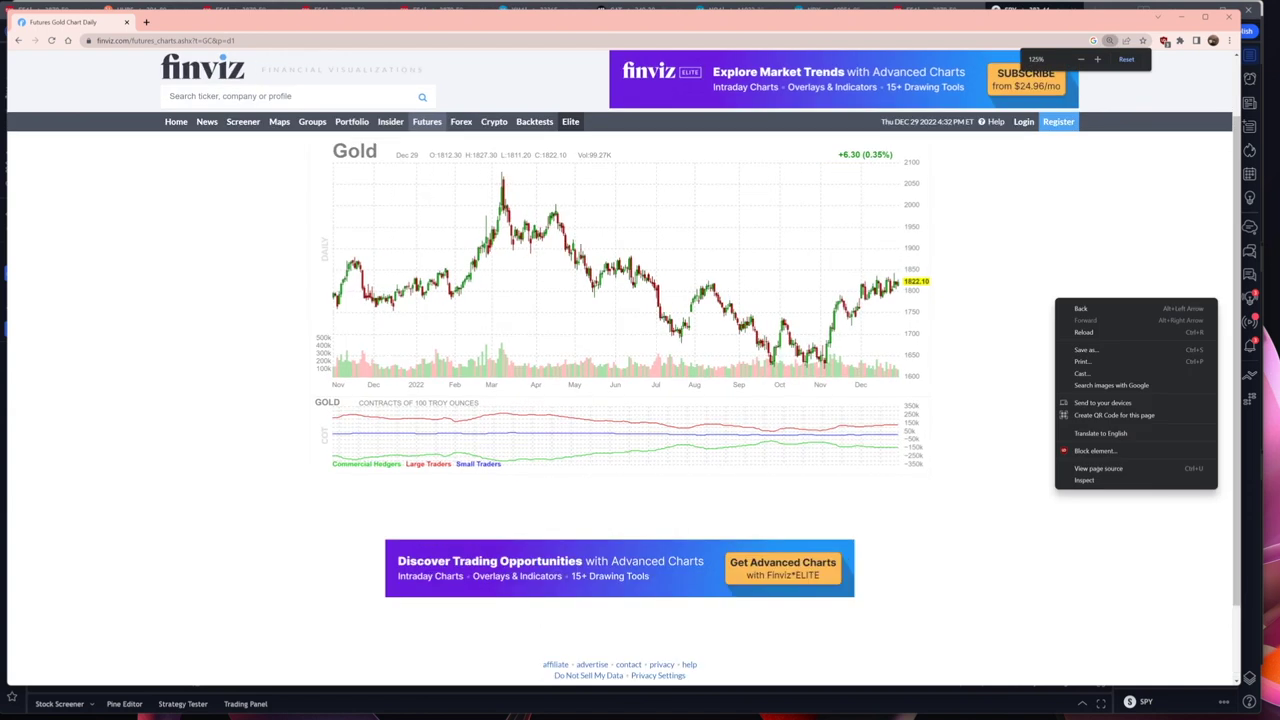
key("ctrl+plus")
key("ctrl+plus")
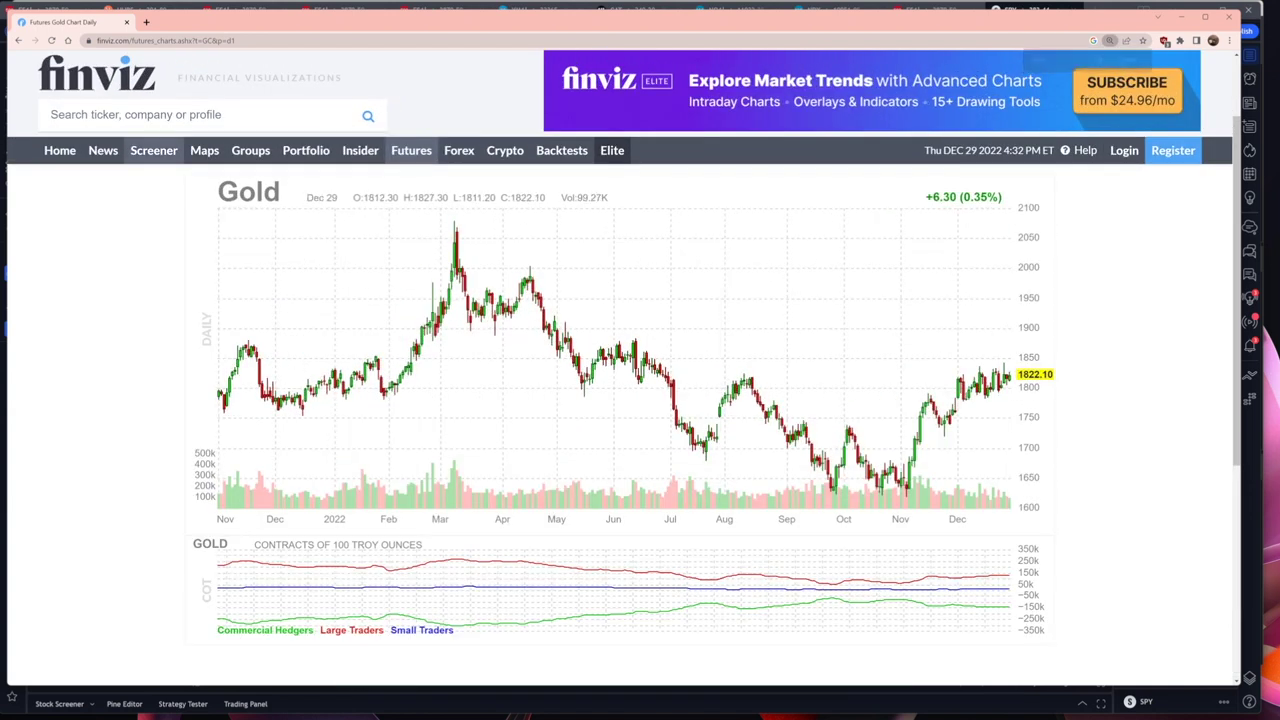
left_click(153, 150)
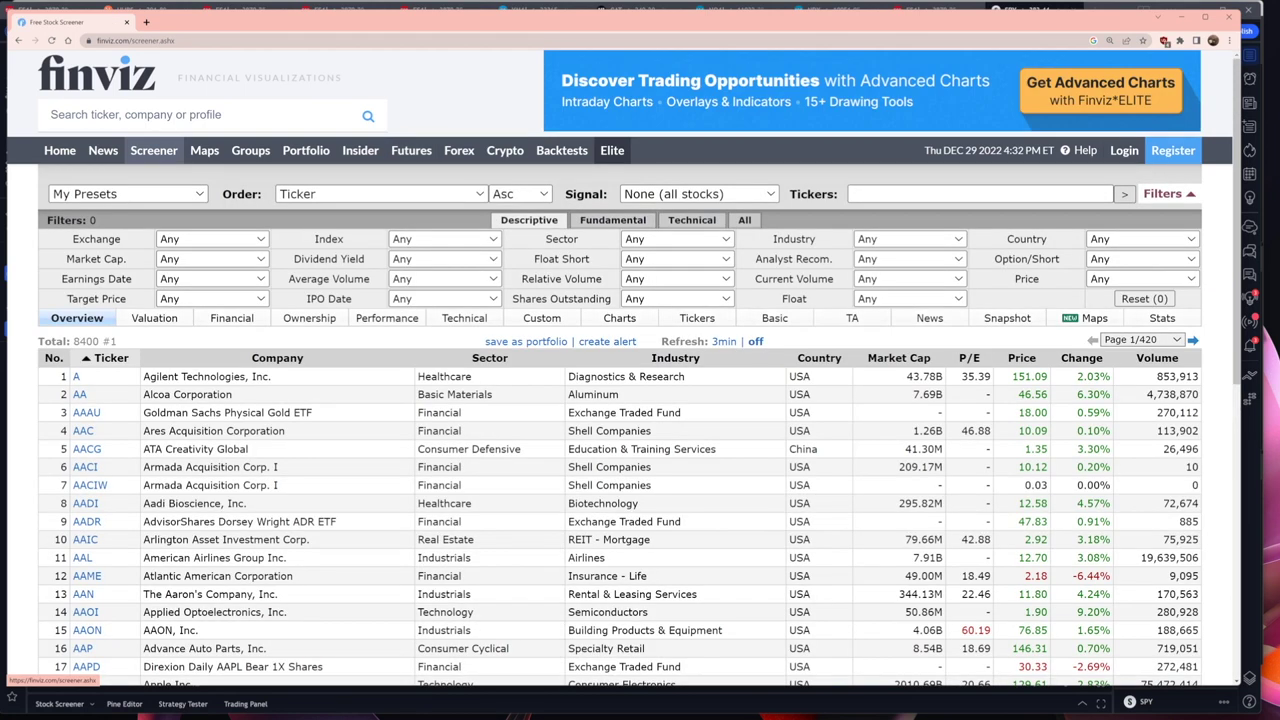
Filter the screener to optionable and shortable stocks with a price over $50.
left_click(1141, 259)
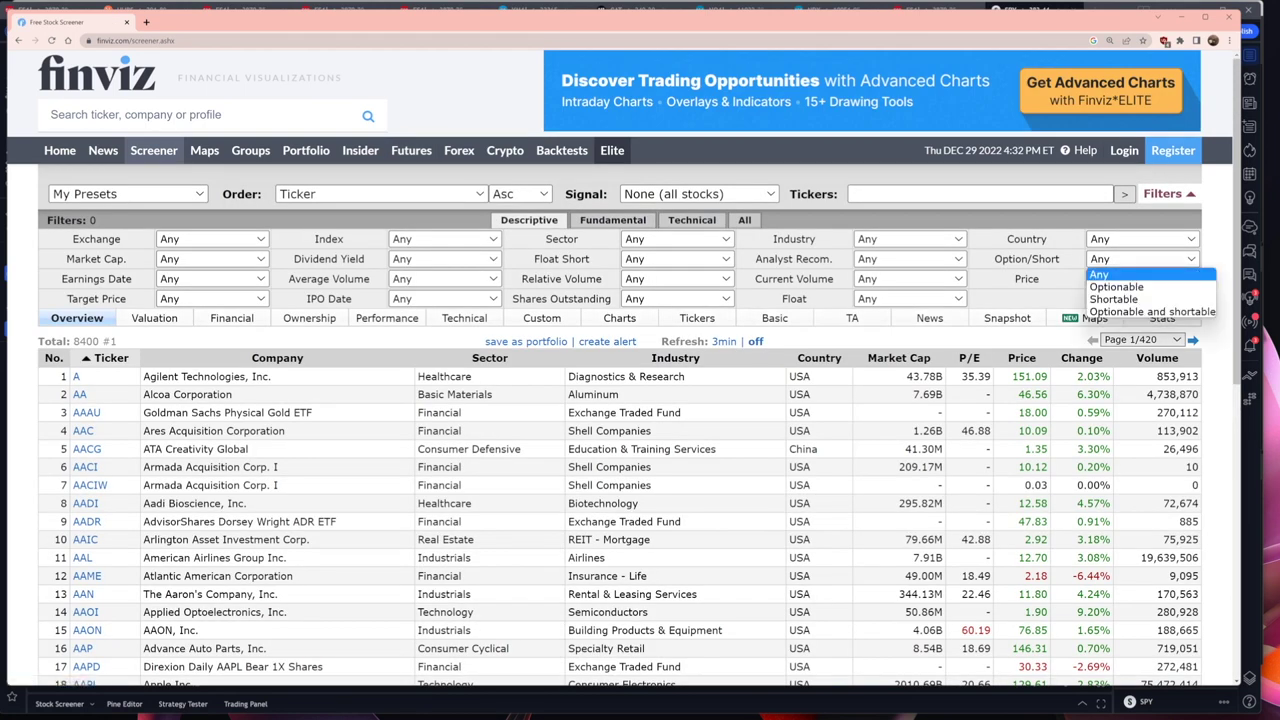
left_click(1130, 312)
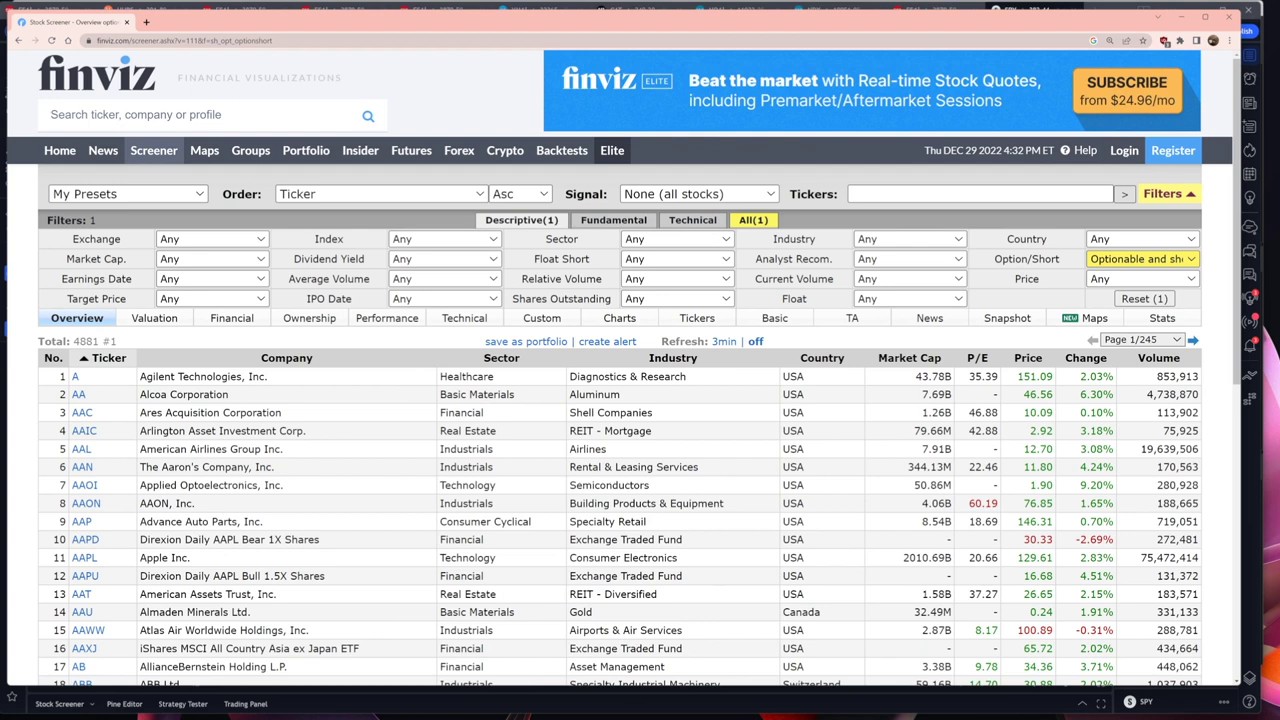
left_click(1141, 279)
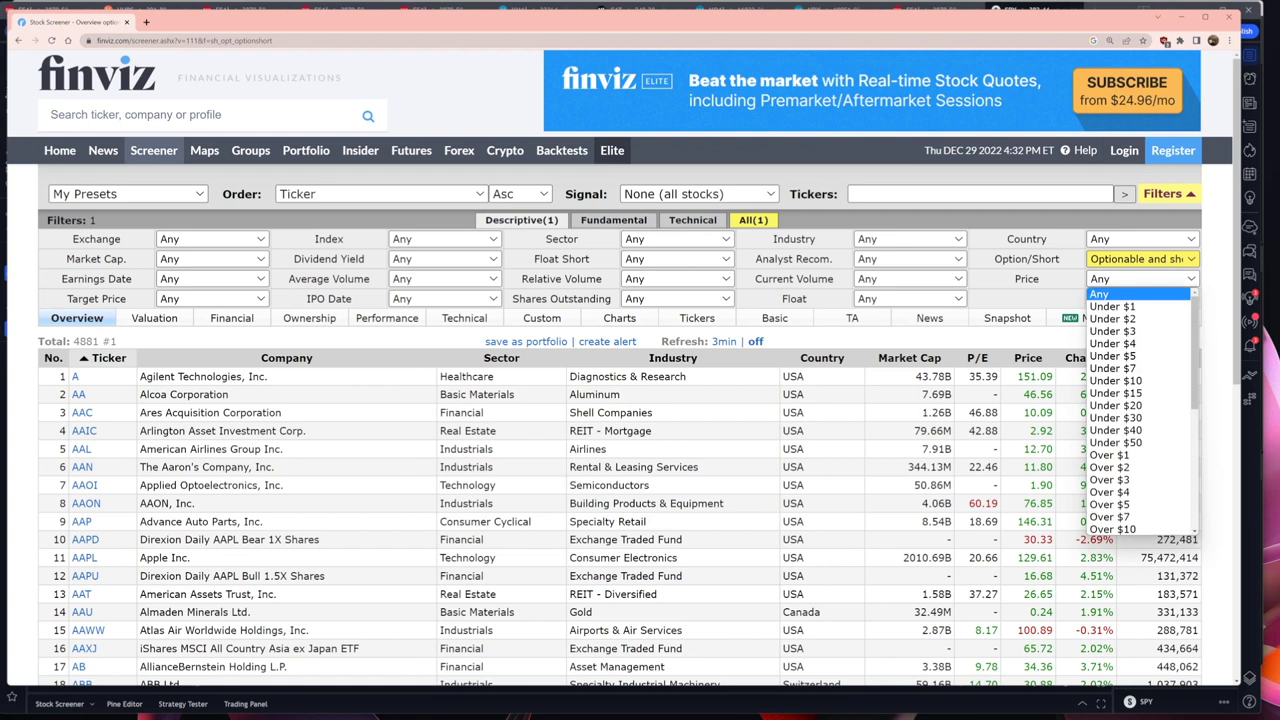
scroll(1113, 345, "down", 5)
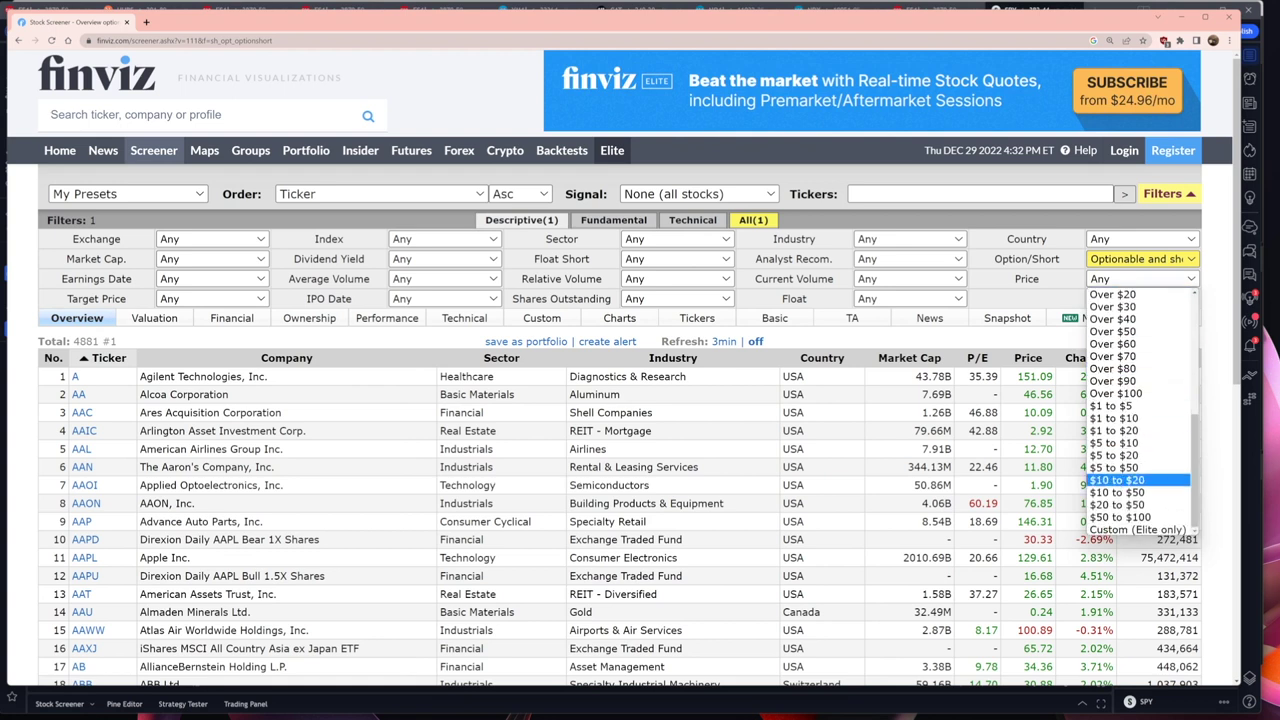
left_click(1113, 331)
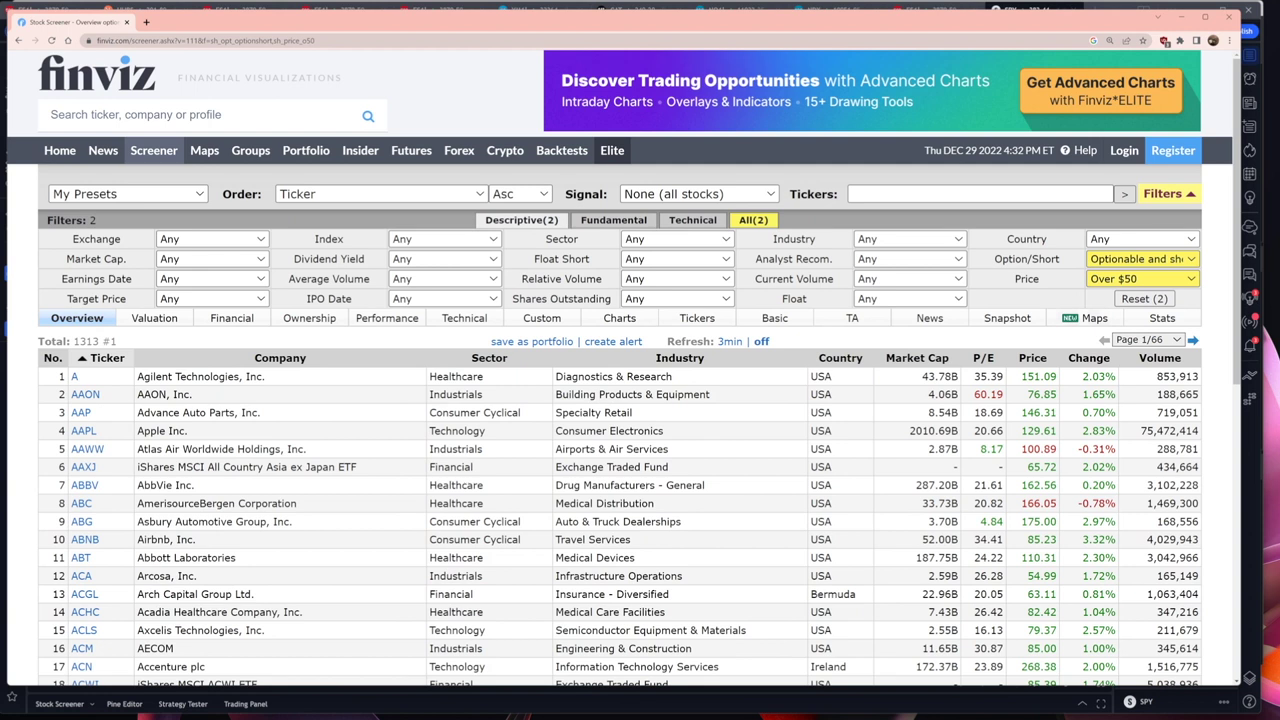
Limit the screener to an average volume over 750K and restrict the industry filter to stocks only.
left_click(444, 279)
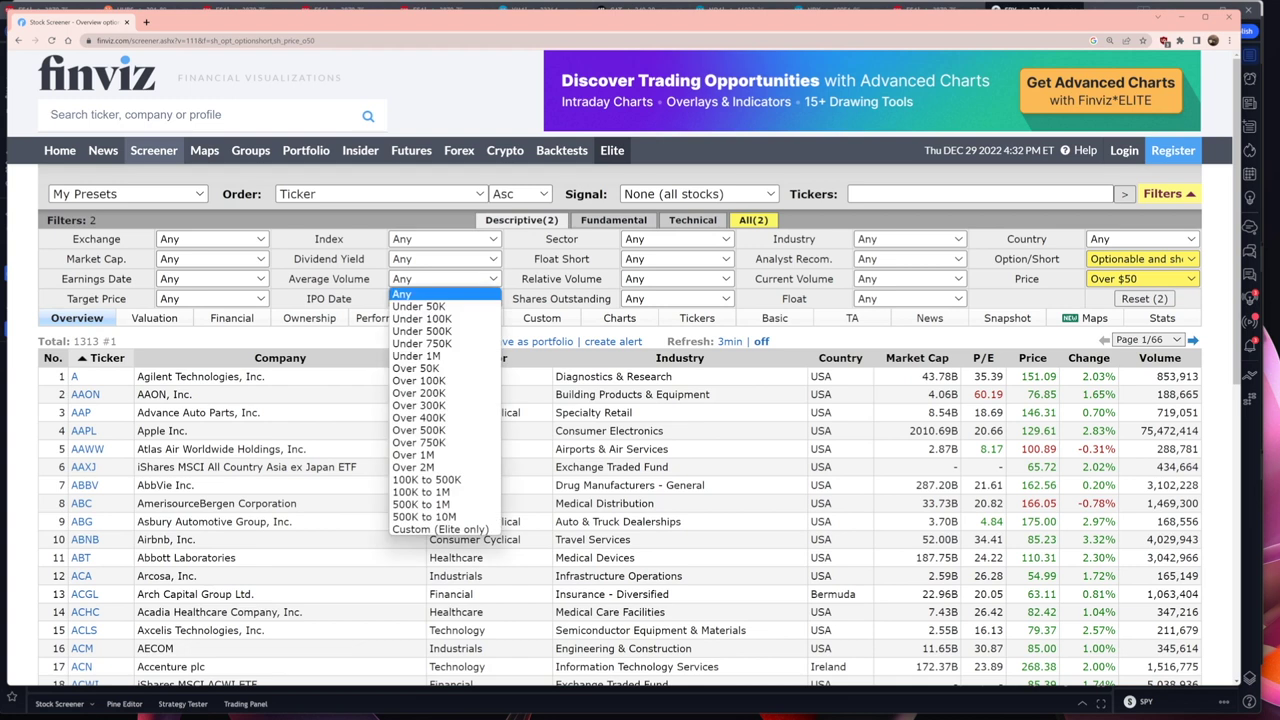
left_click(430, 447)
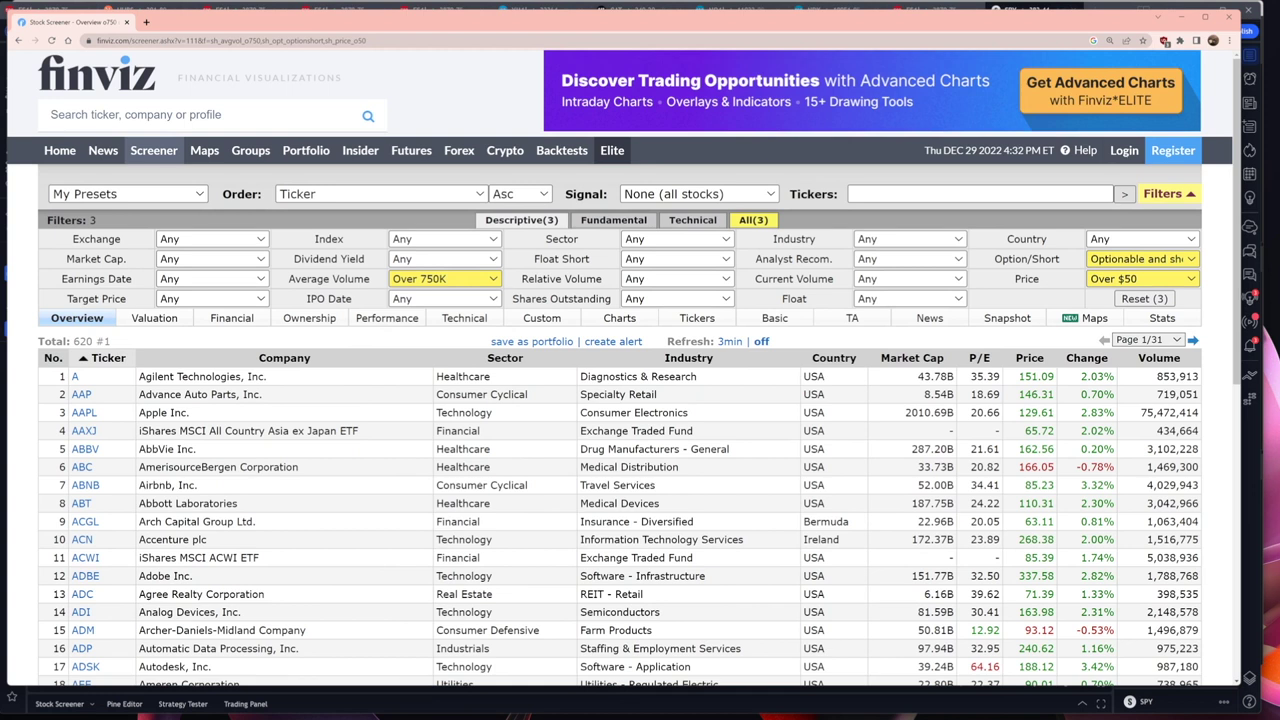
left_click(444, 279)
left_click(444, 279)
left_click(910, 239)
left_click(922, 265)
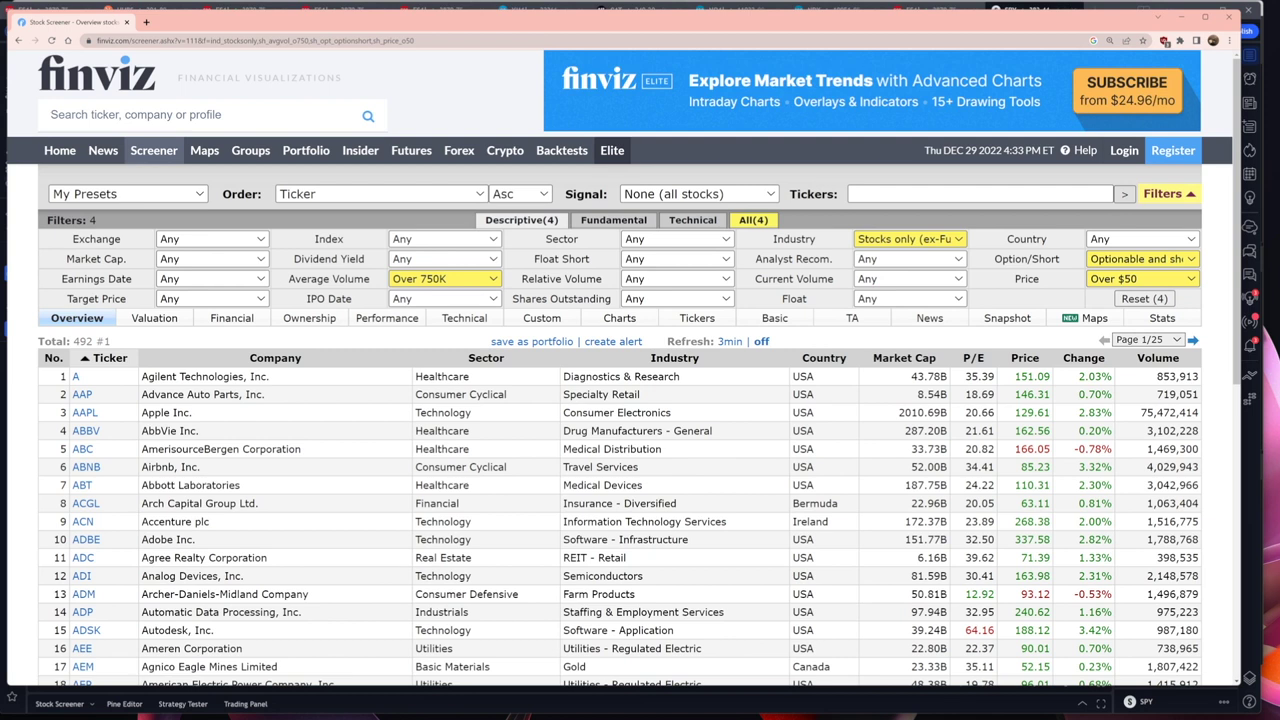
Add a technical performance filter of YTD Up to the screener.
left_click(692, 219)
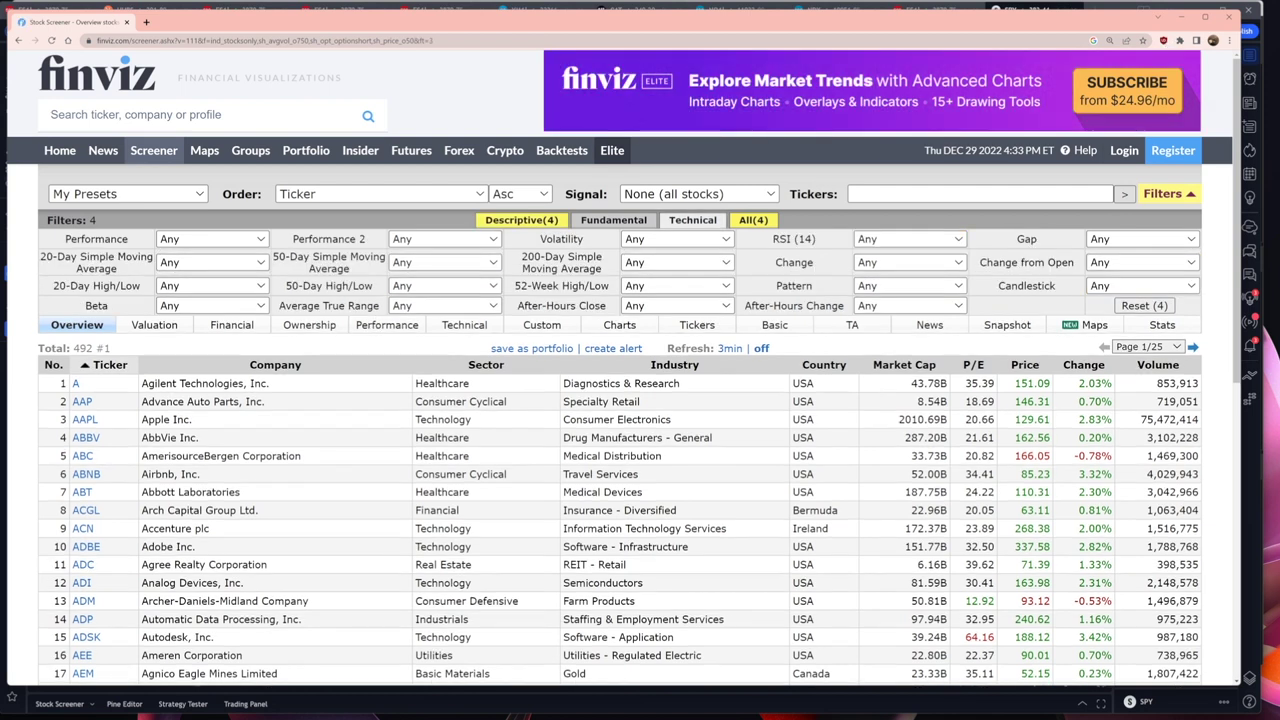
left_click(211, 239)
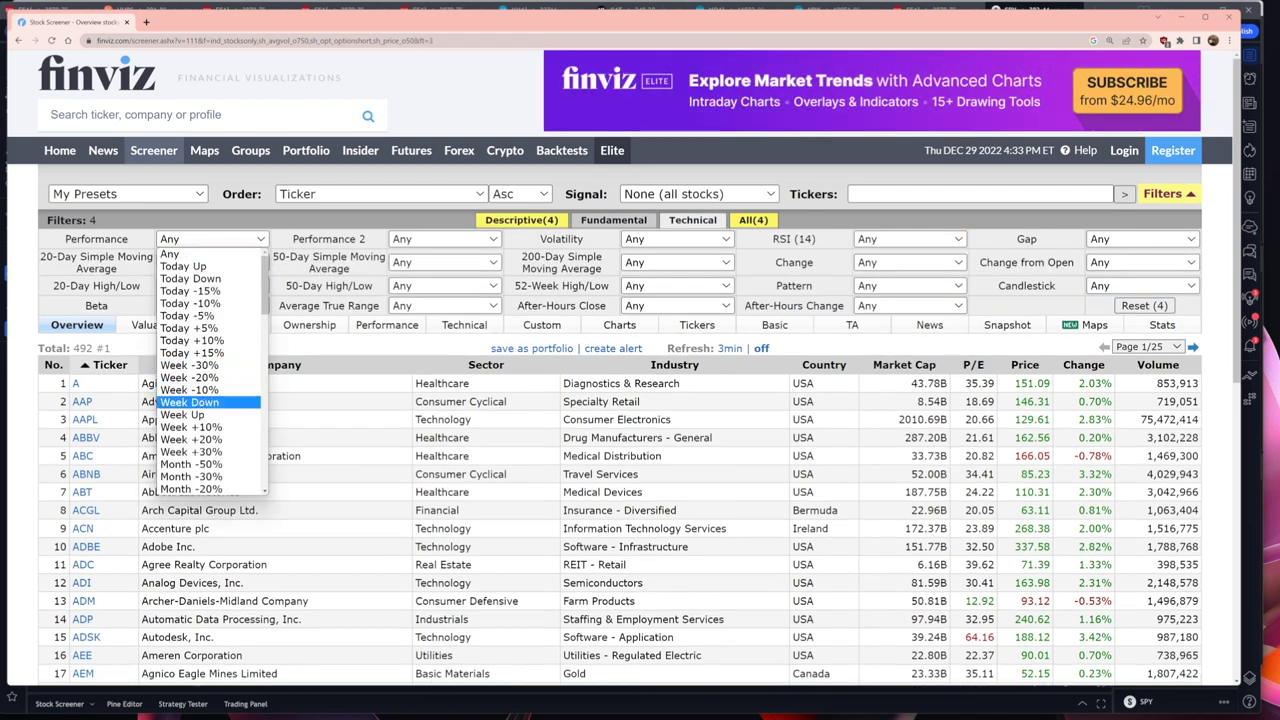
scroll(210, 400, "down", 8)
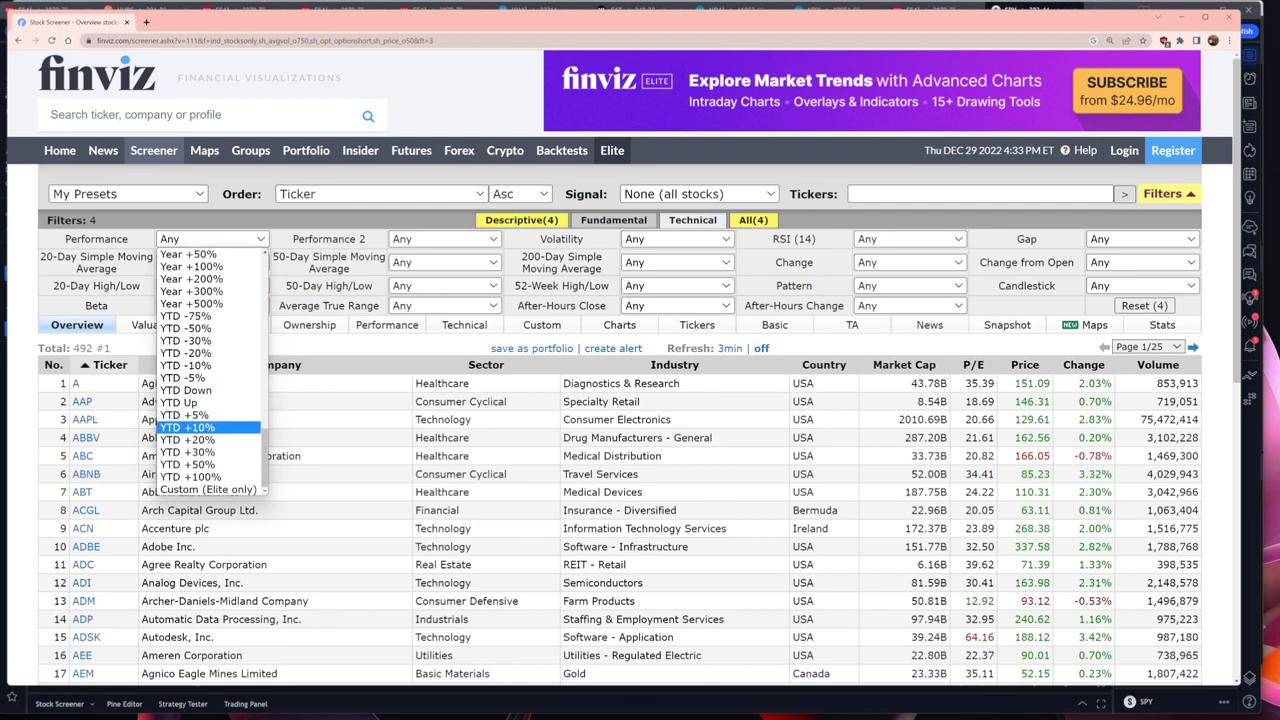
scroll(210, 400, "up", 3)
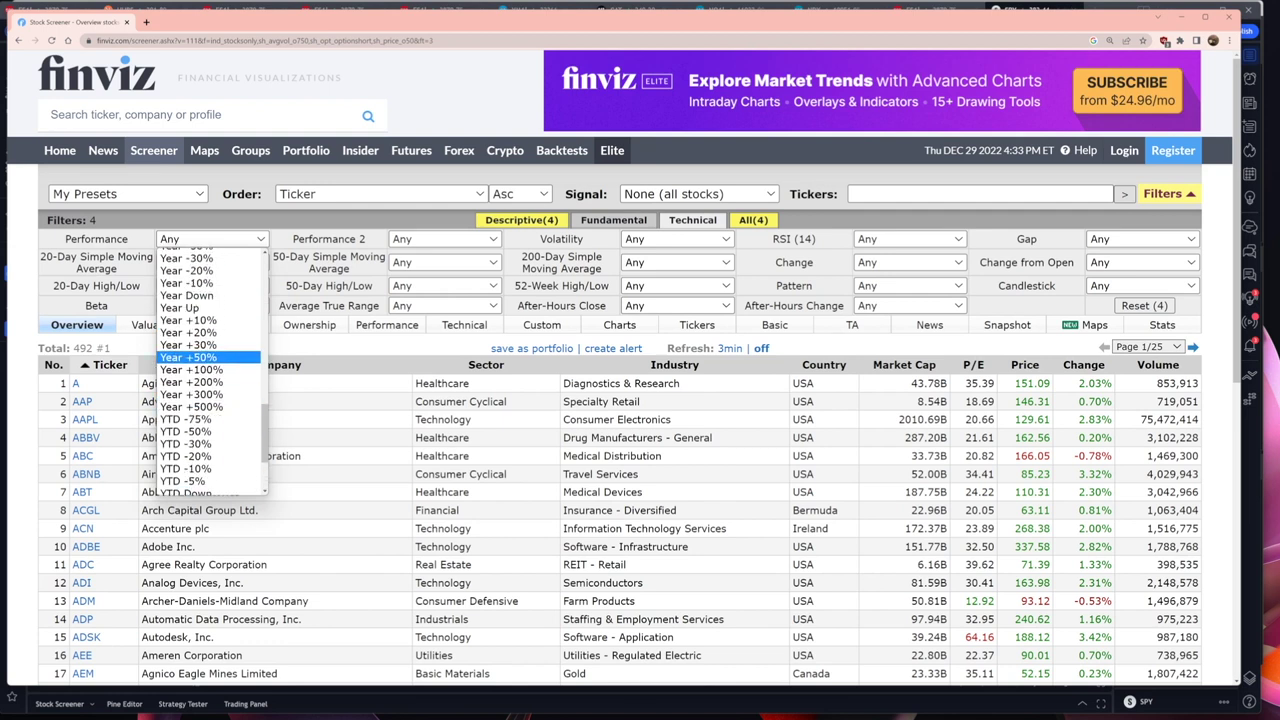
scroll(210, 400, "down", 3)
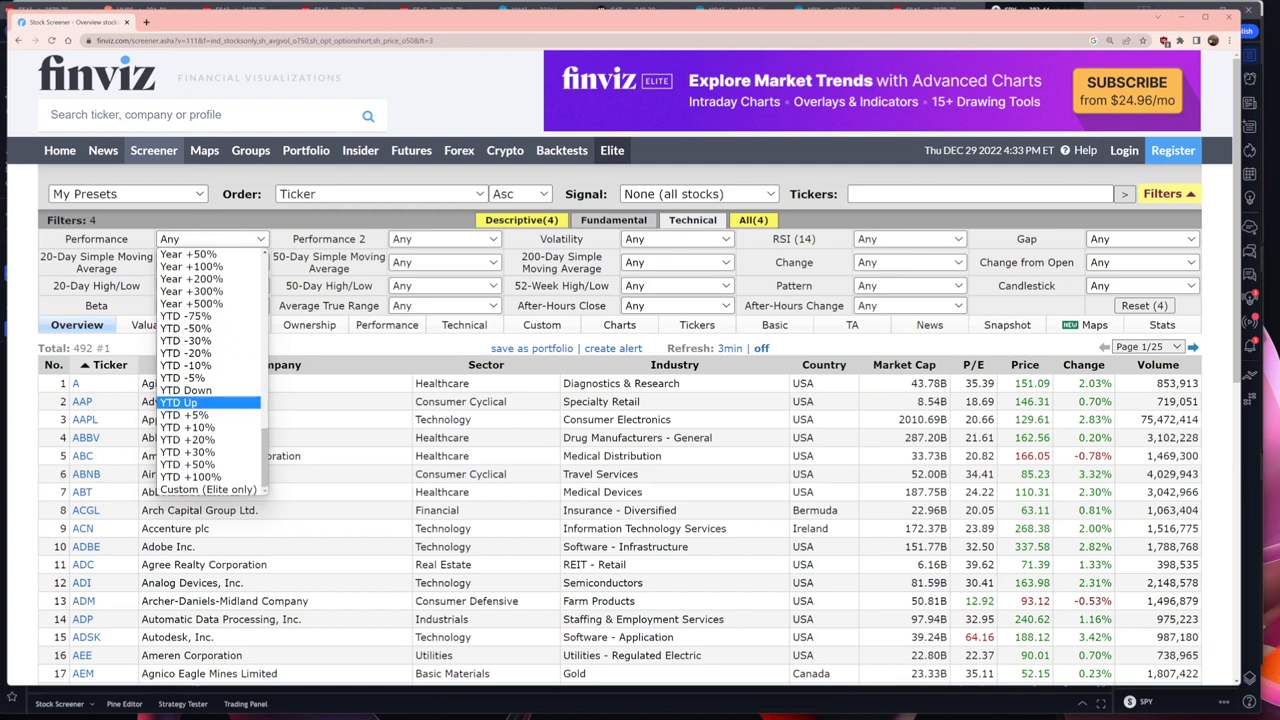
left_click(190, 402)
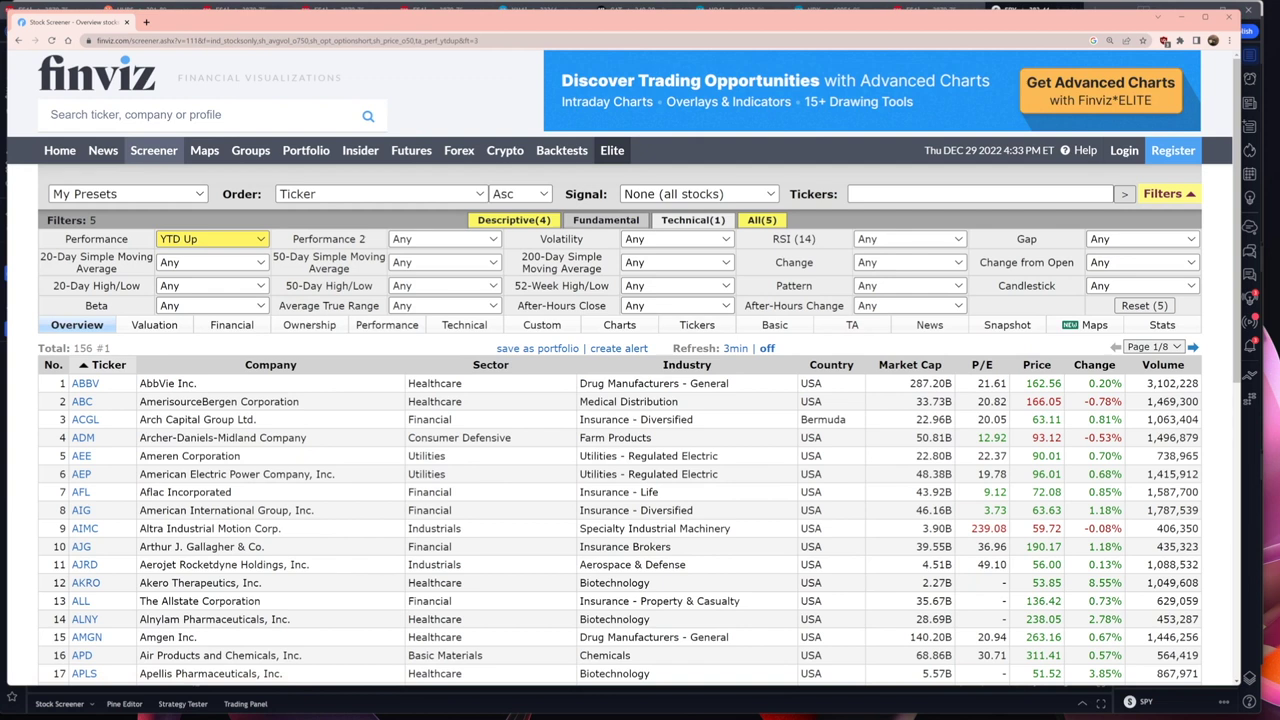
Sort the screener results by price in descending order.
left_click(1036, 364)
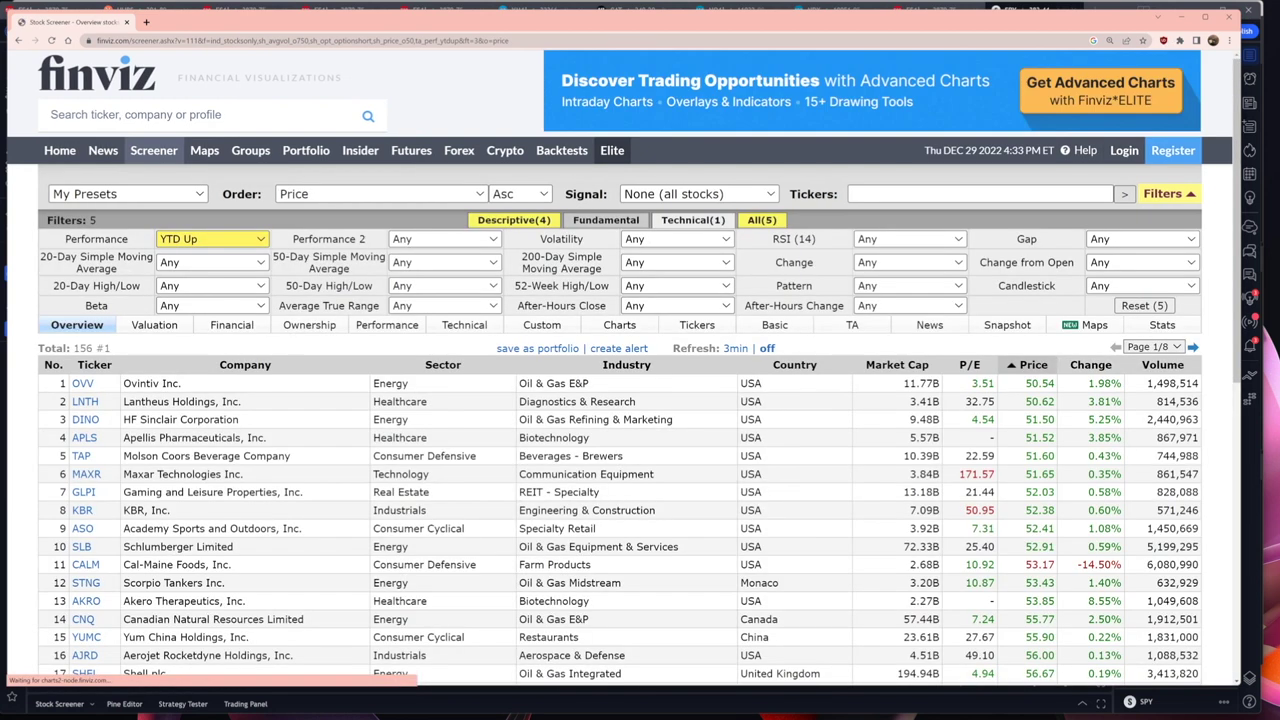
left_click(1036, 364)
mouse_move(722, 440)
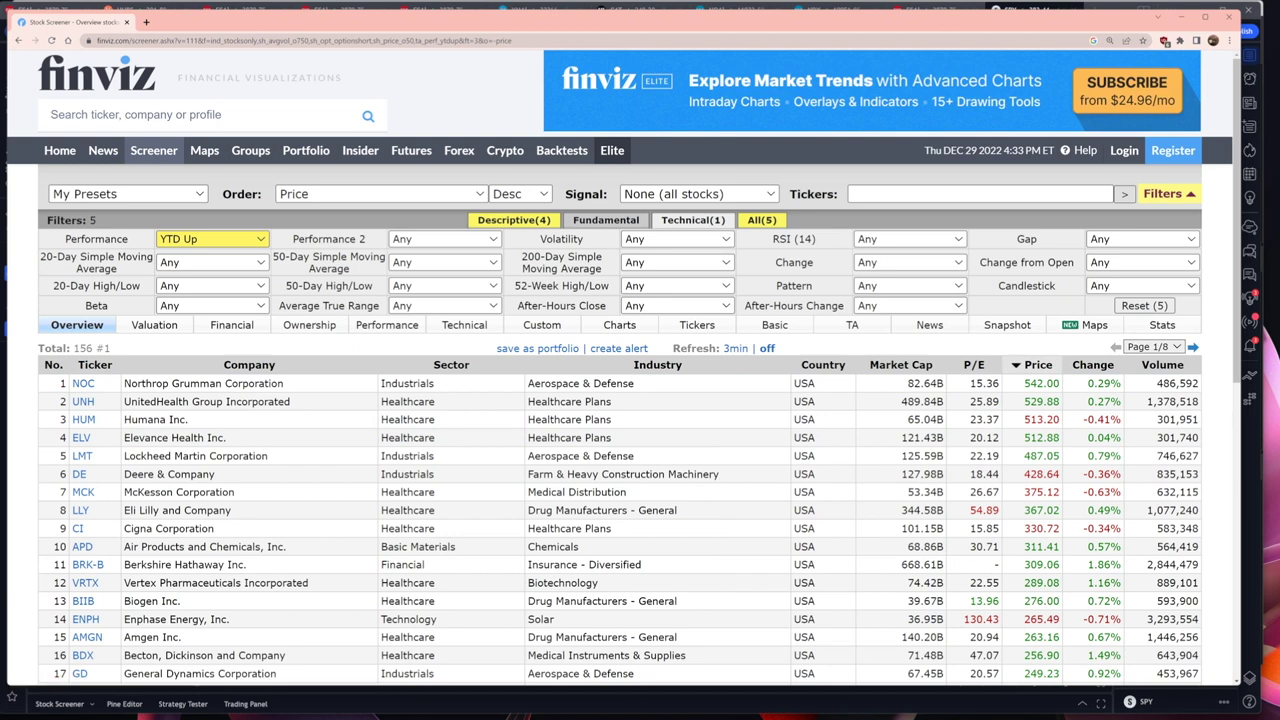
Review the highest-priced screener results alongside the matching tickers in the thinkorswim chart grid, and return to the Finviz screener.
scroll(600, 440, "down", 2)
scroll(600, 440, "up", 1)
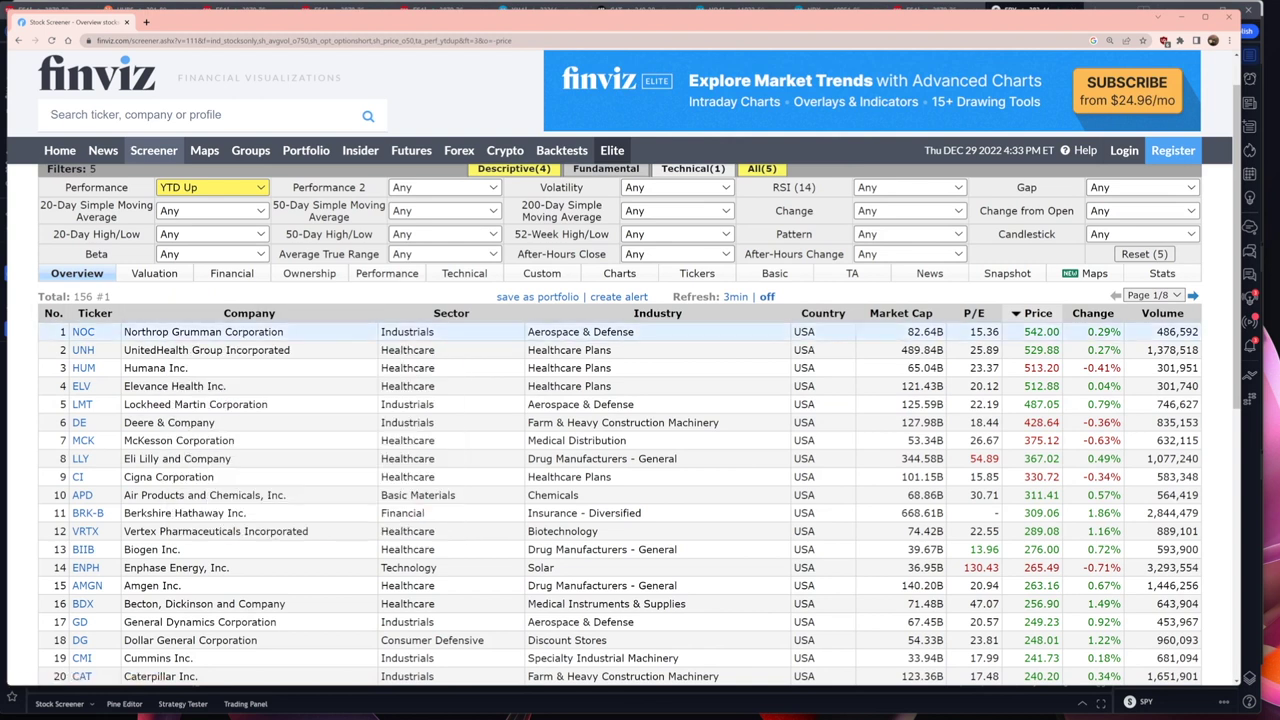
scroll(80, 405, "down", 1)
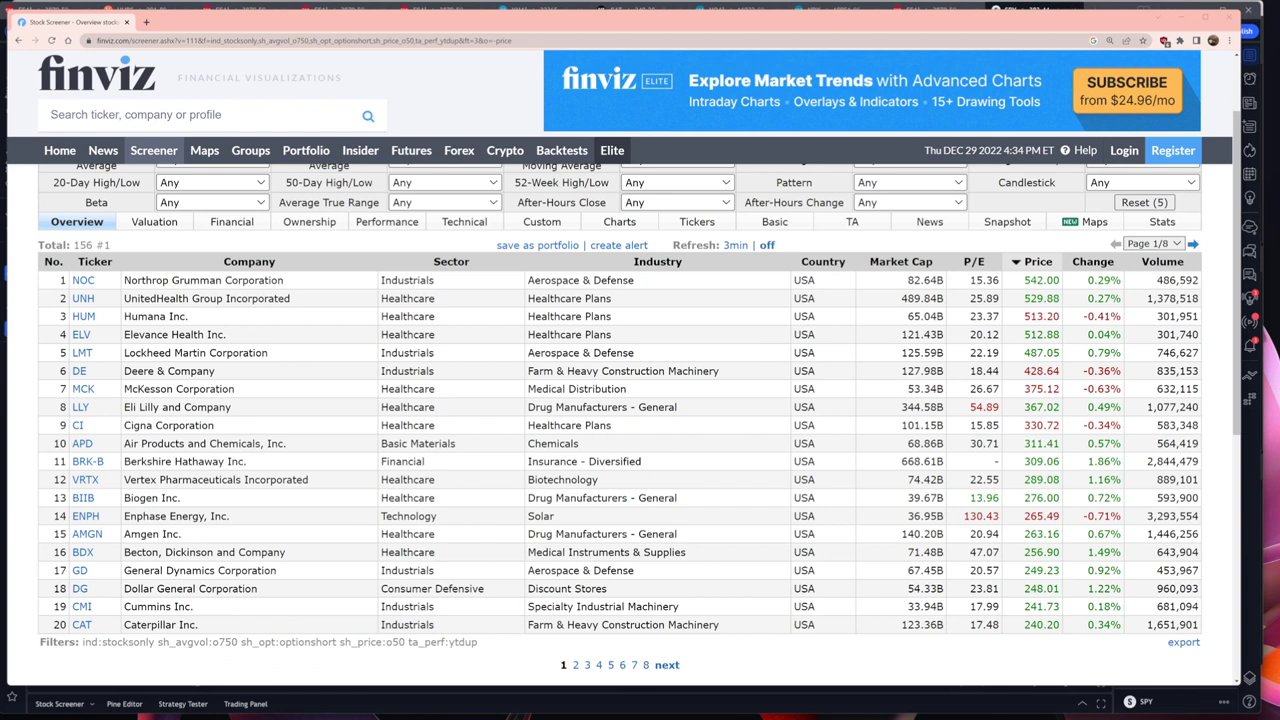
key("alt+Tab")
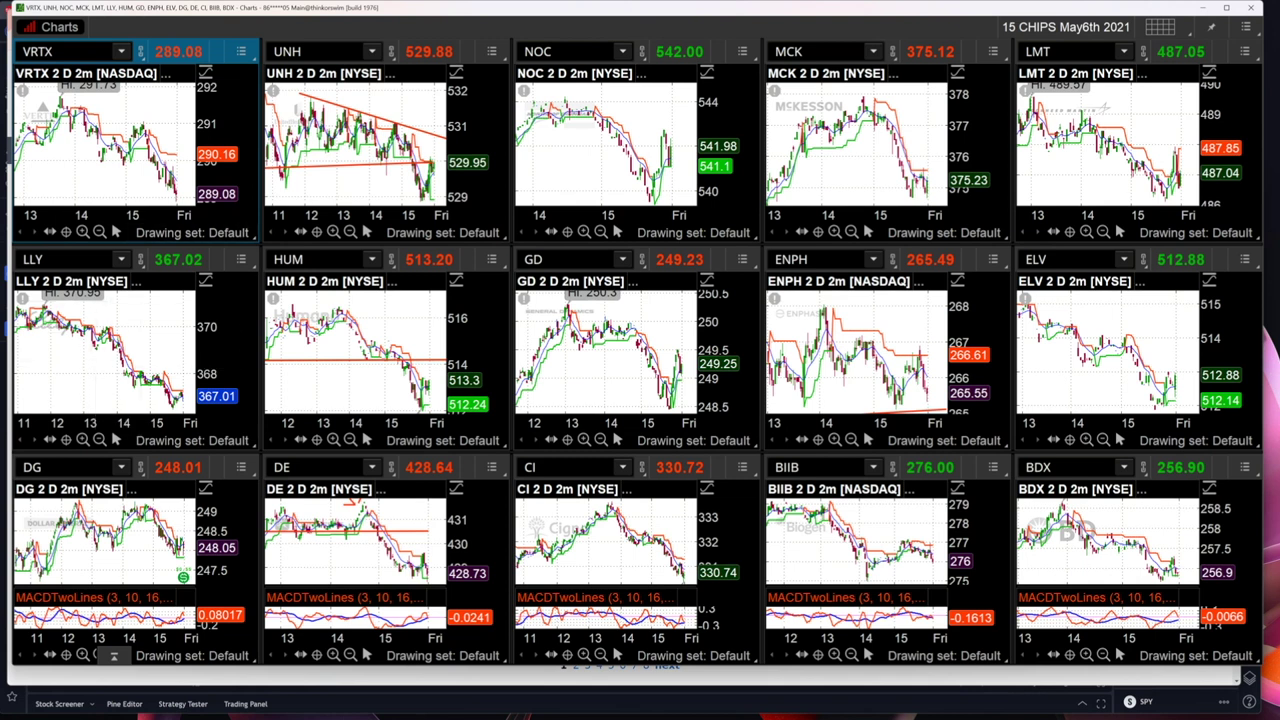
left_click_drag(920, 8, 0, 676)
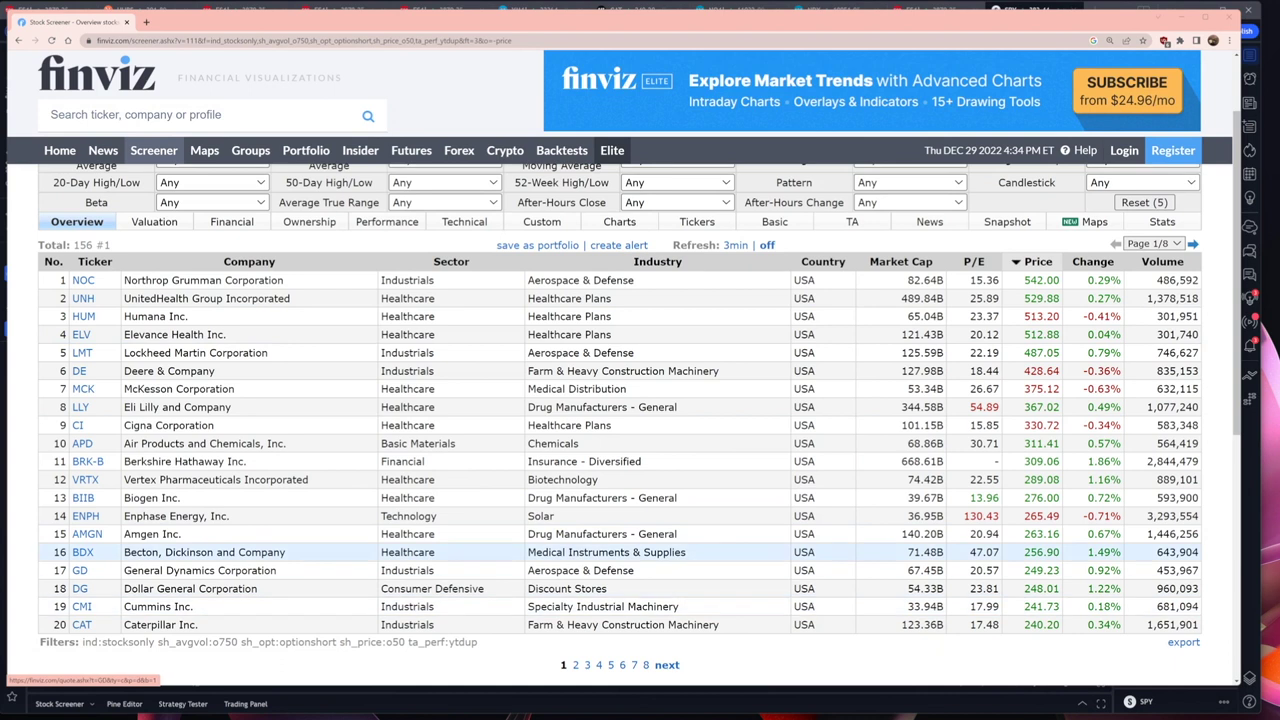
scroll(620, 400, "up", 1)
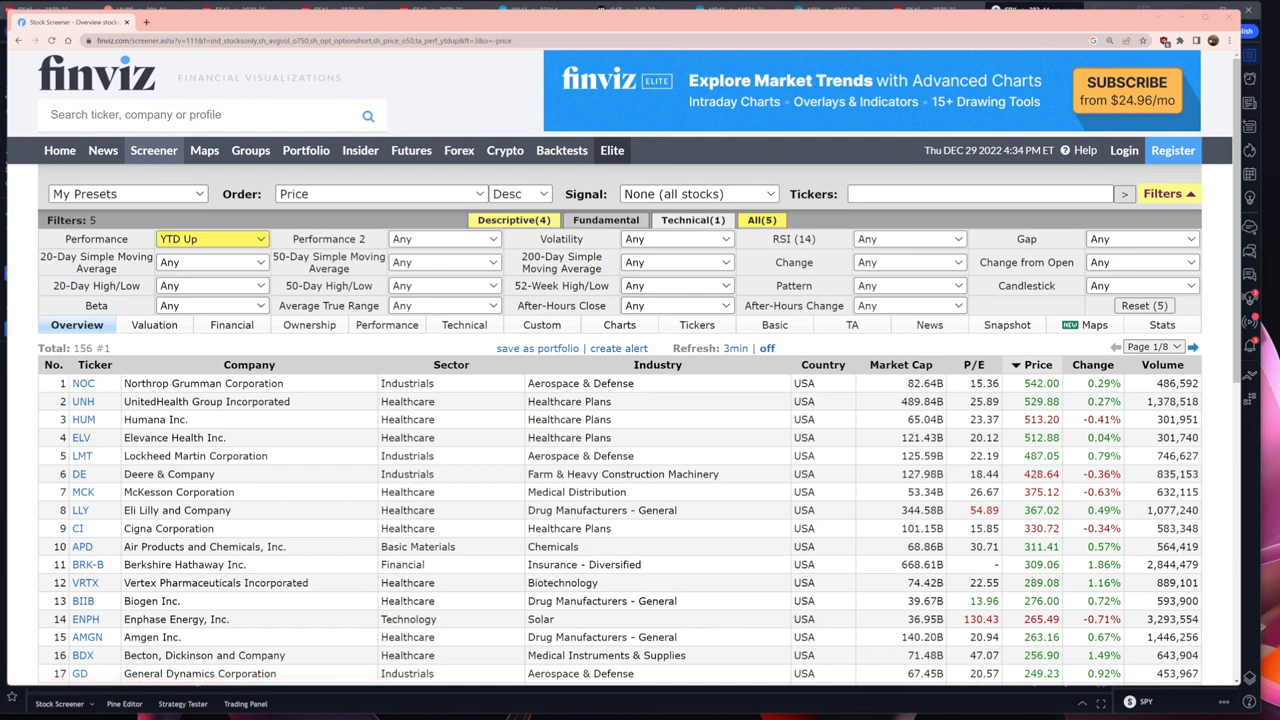
Show the descriptive filters again and copy the full first page of screener results, from ticker NOC through CAT.
left_click(514, 220)
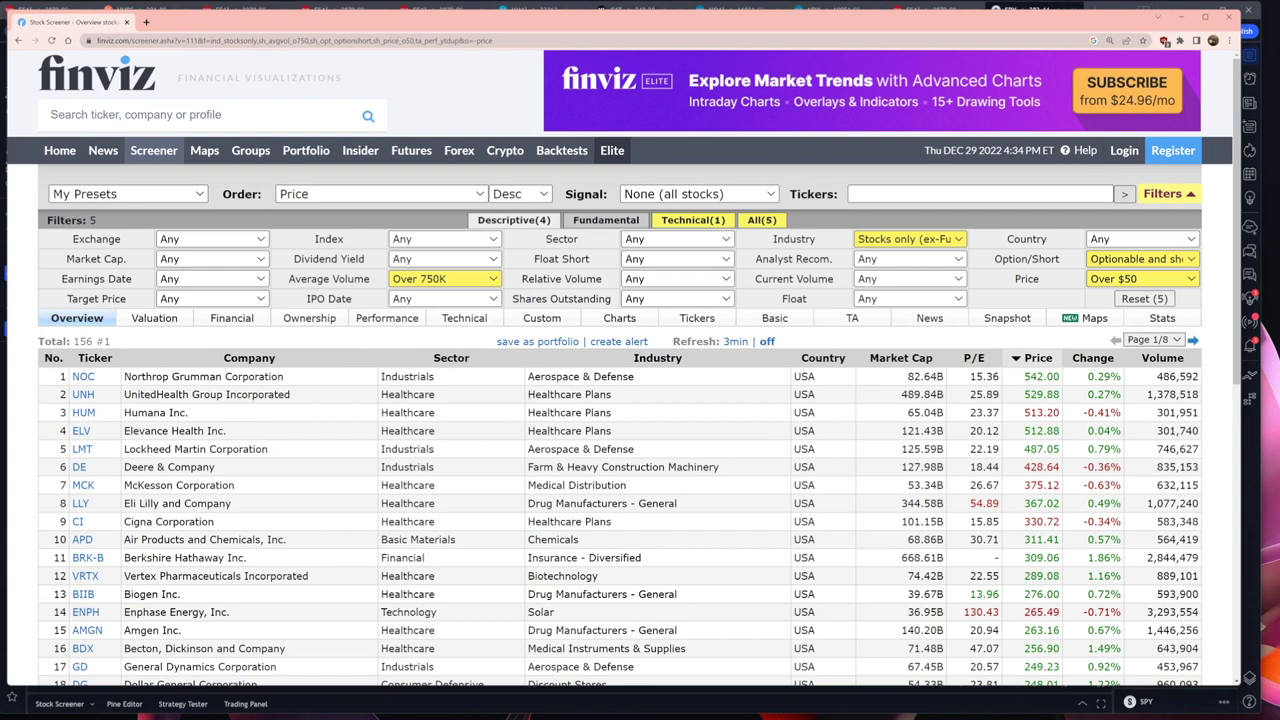
scroll(85, 258, "down", 3)
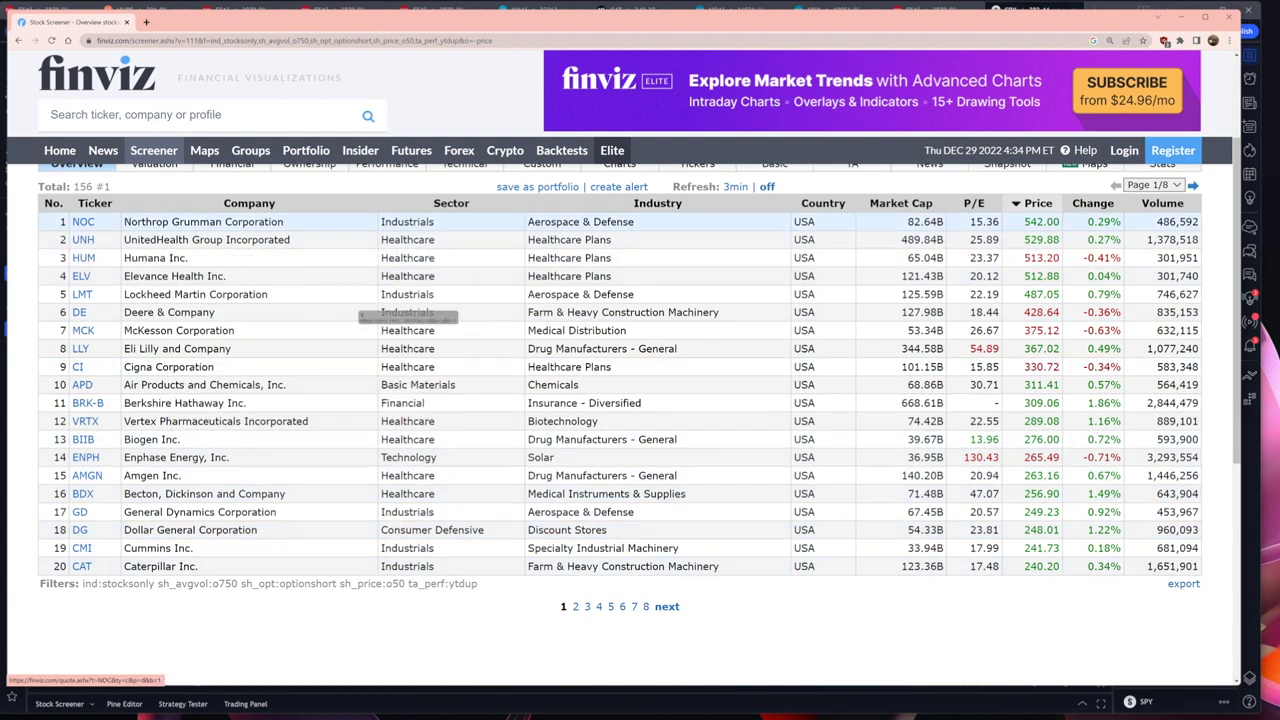
left_click_drag(27, 572, 38, 622)
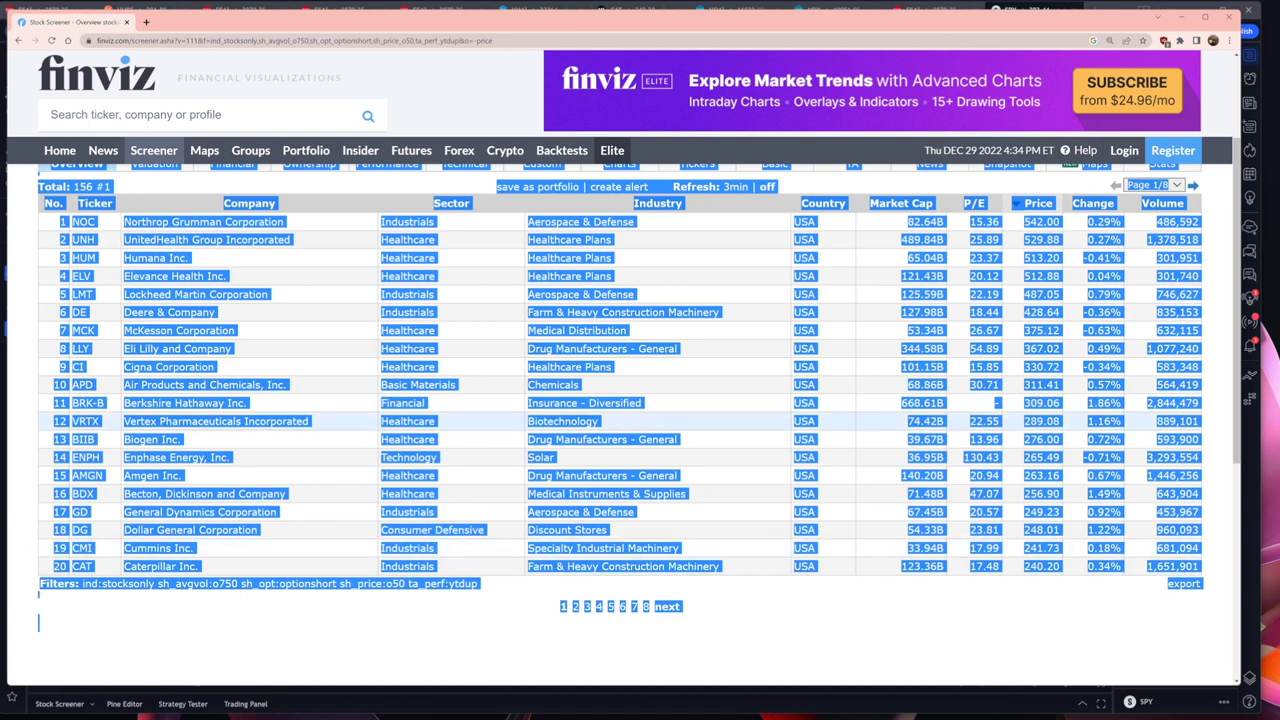
scroll(600, 420, "up", 3)
scroll(600, 428, "down", 2)
scroll(400, 330, "down", 1)
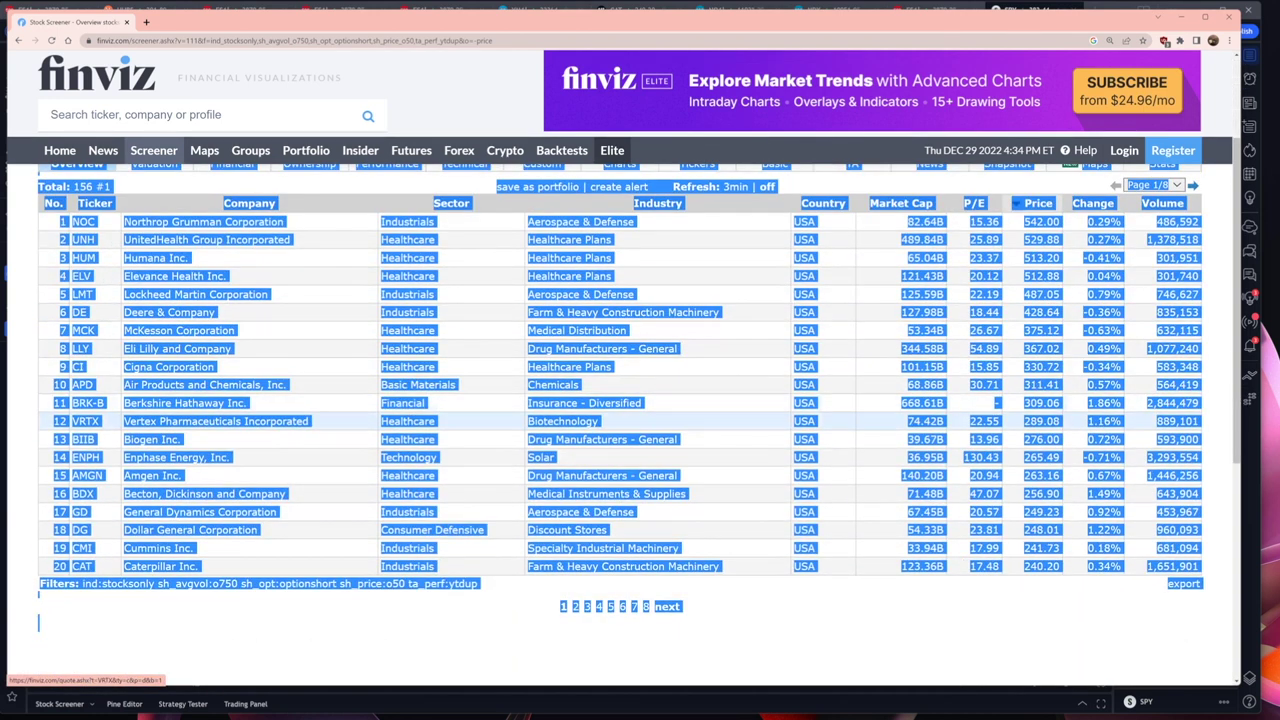
right_click(400, 382)
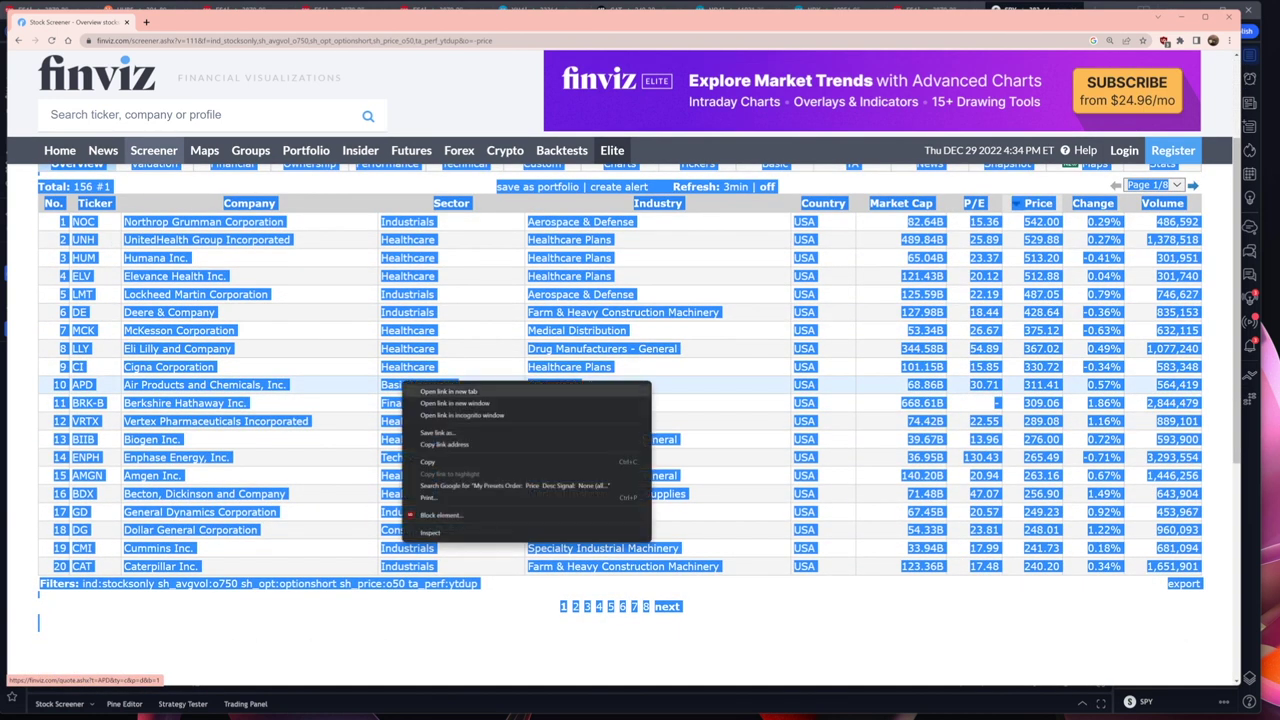
left_click(430, 461)
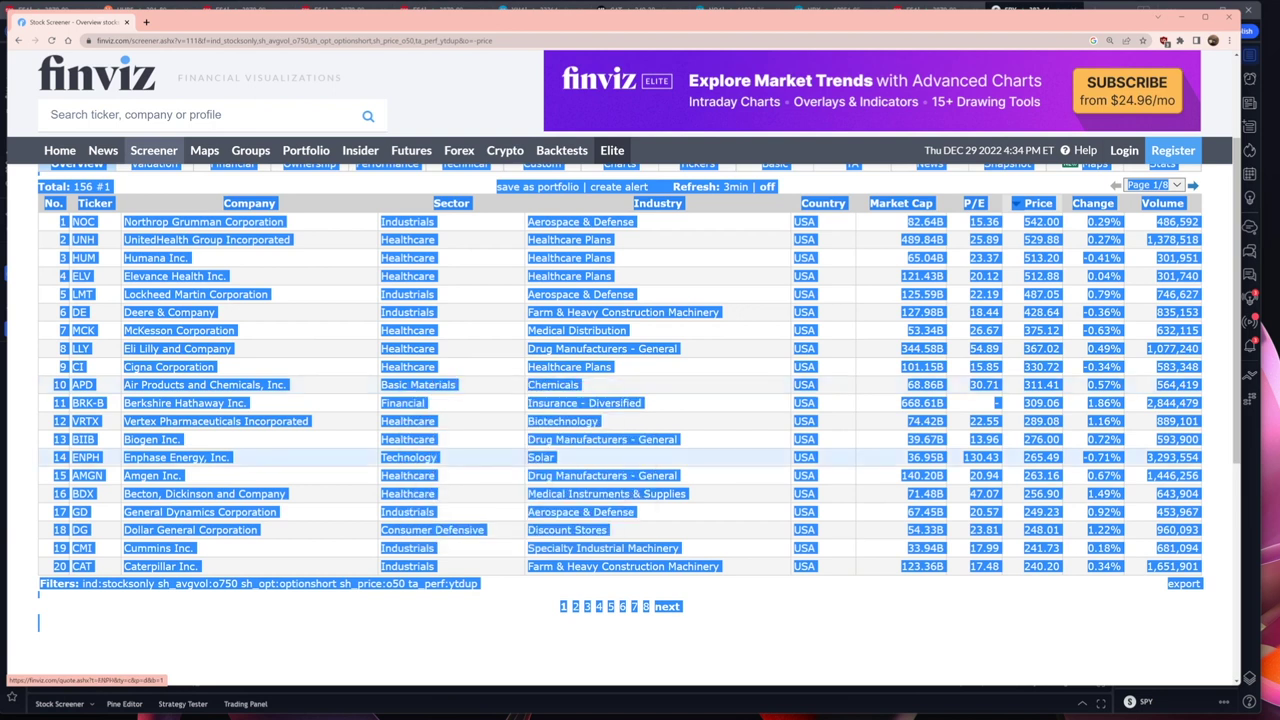
Switch to thinkorswim MarketWatch quotes and import the copied symbols from the clipboard into the 'shorts for tomorrow' watchlist, replacing its current symbols.
left_click(39, 622)
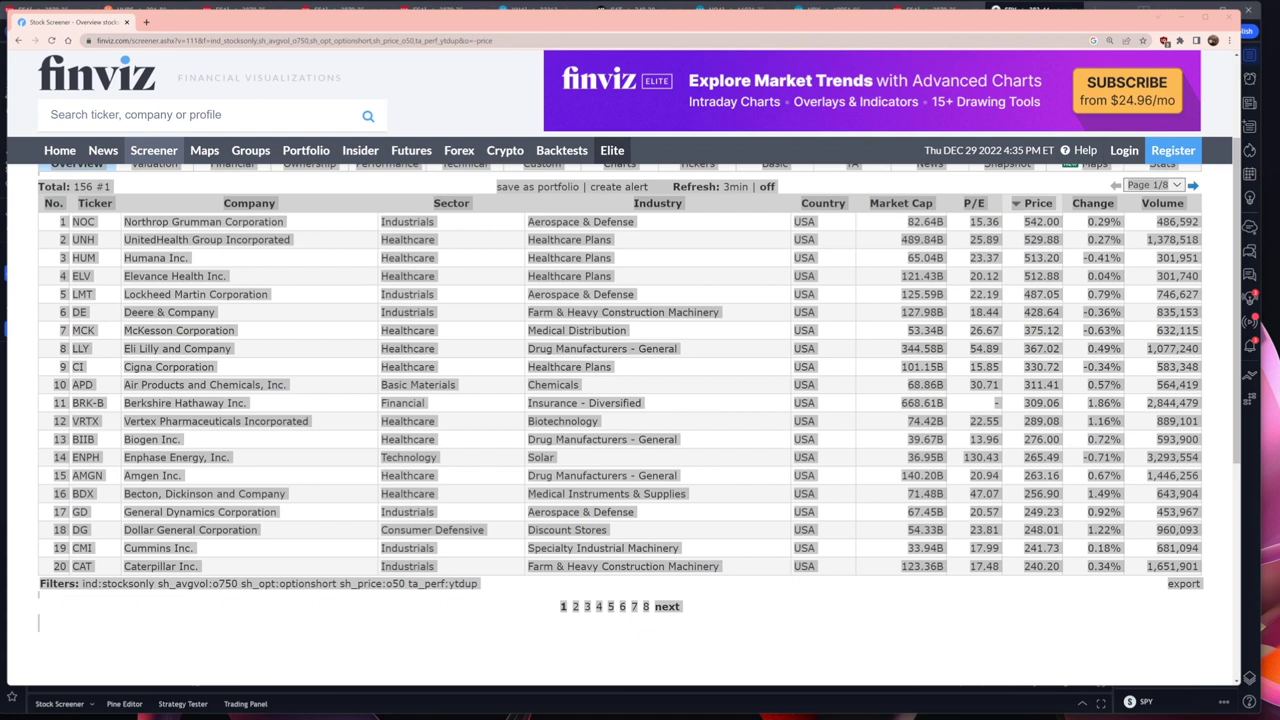
left_click_drag(0, 600, 551, 22)
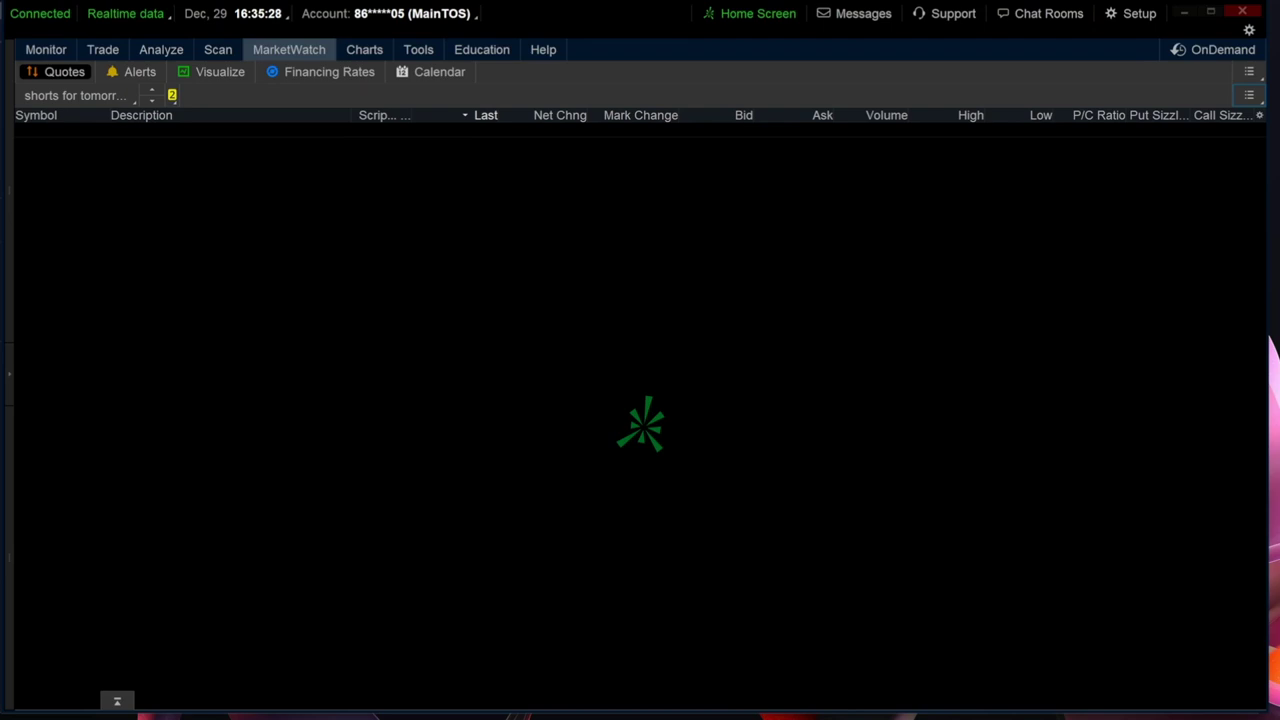
left_click(1249, 72)
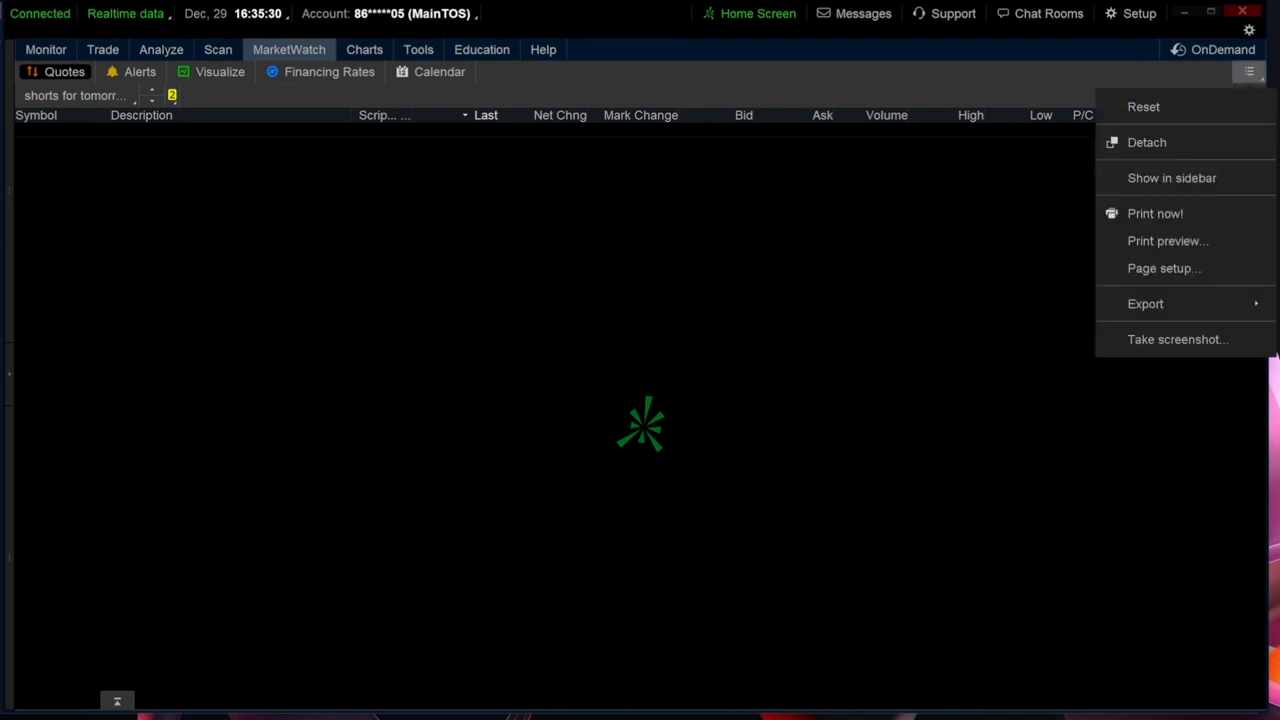
left_click(1249, 72)
left_click(1249, 94)
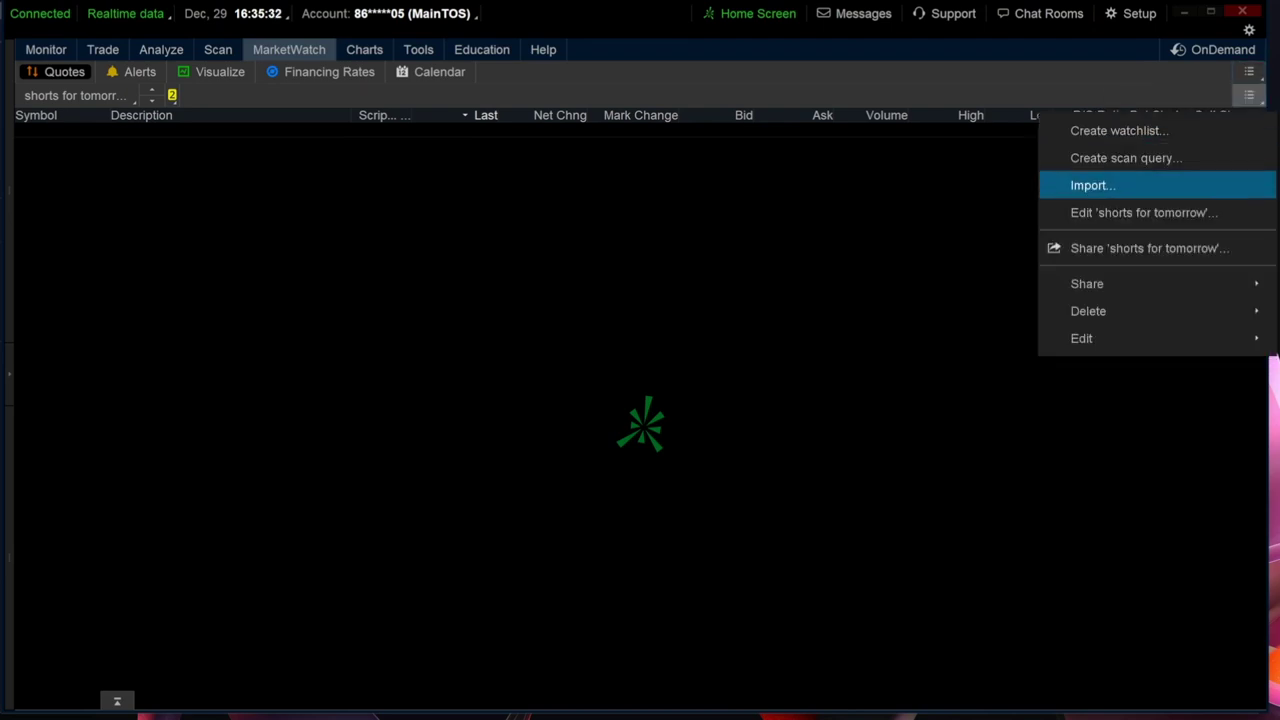
left_click(1085, 186)
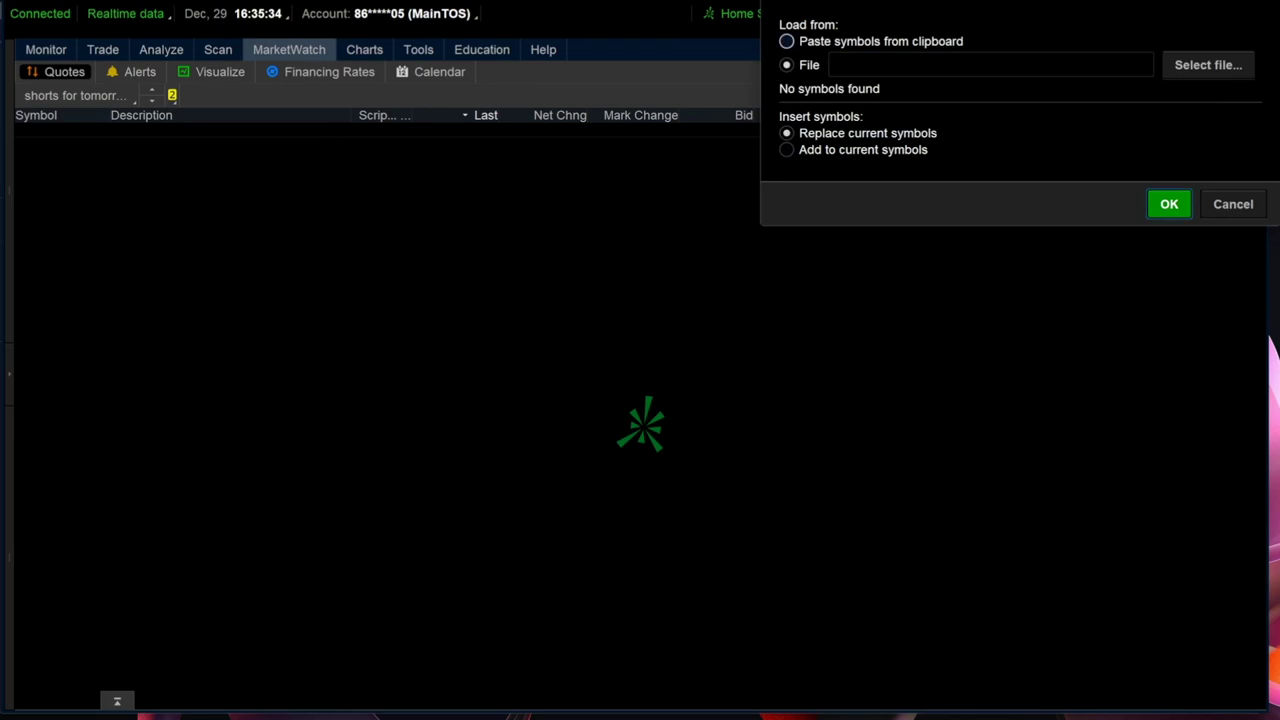
left_click(788, 41)
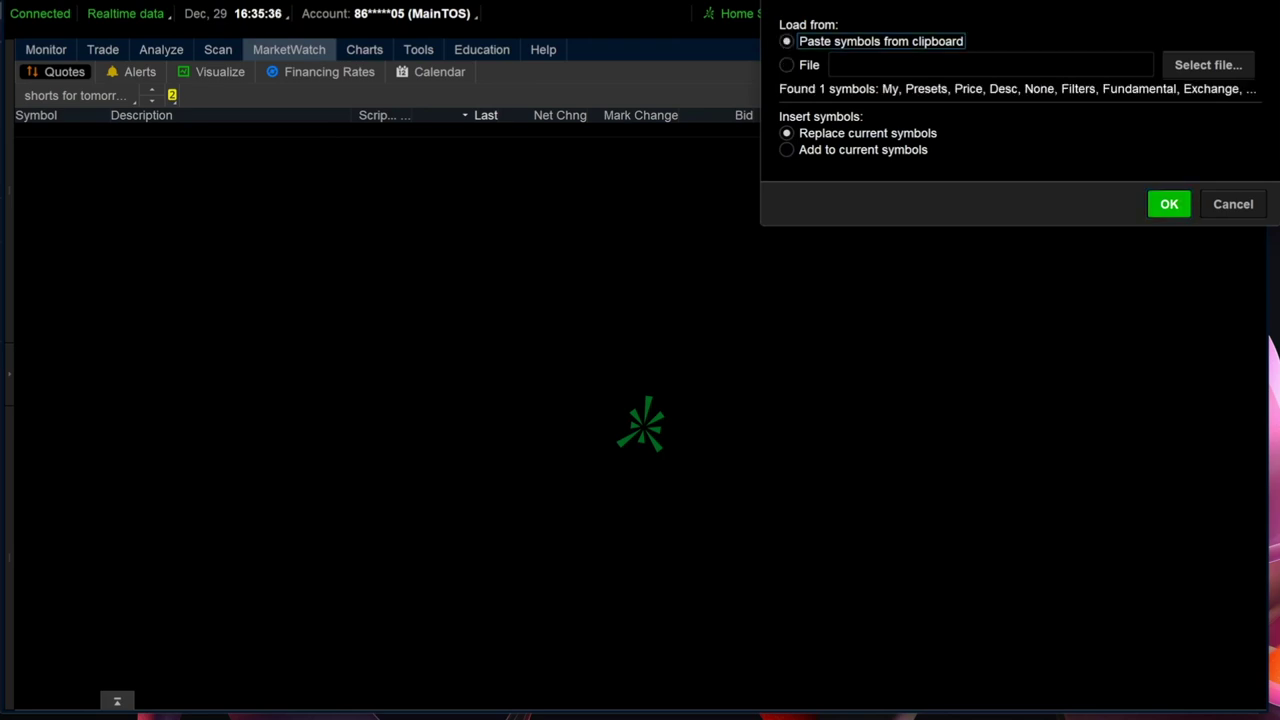
left_click(1169, 204)
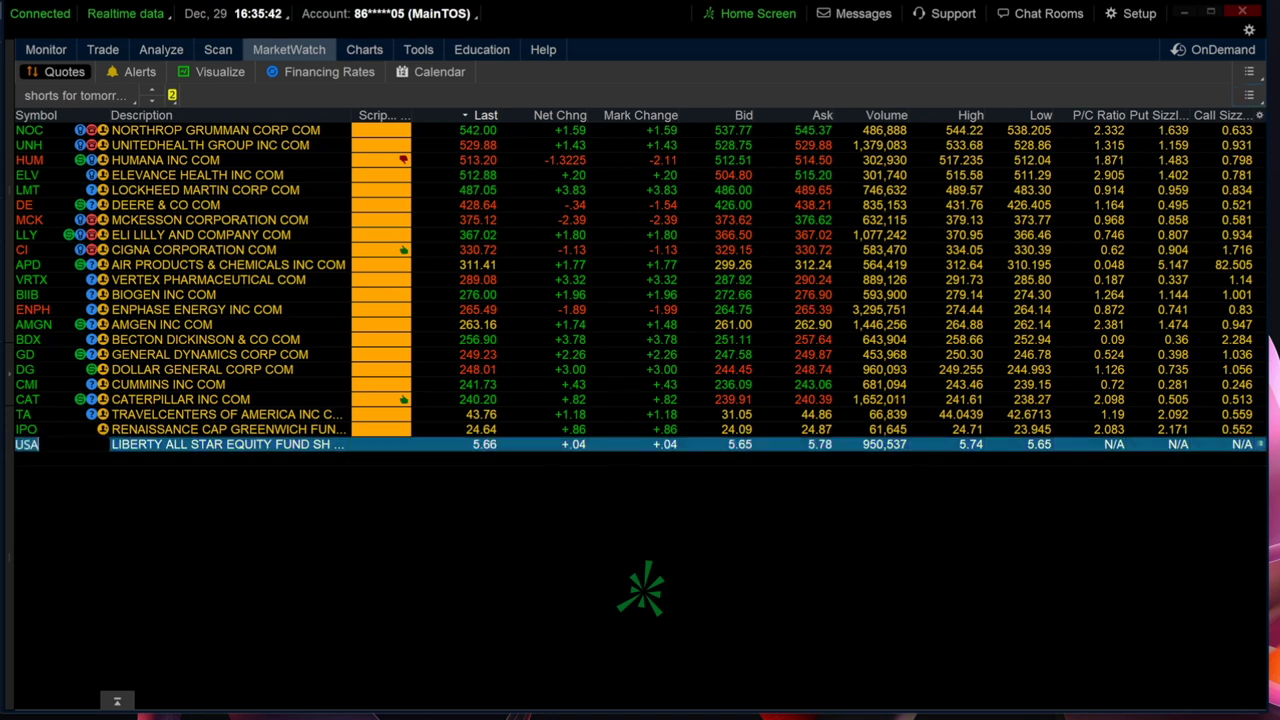
Remove the stray symbols USA, IPO and TA from the end of the watchlist.
key("BackSpace")
left_click(27, 430)
key("BackSpace")
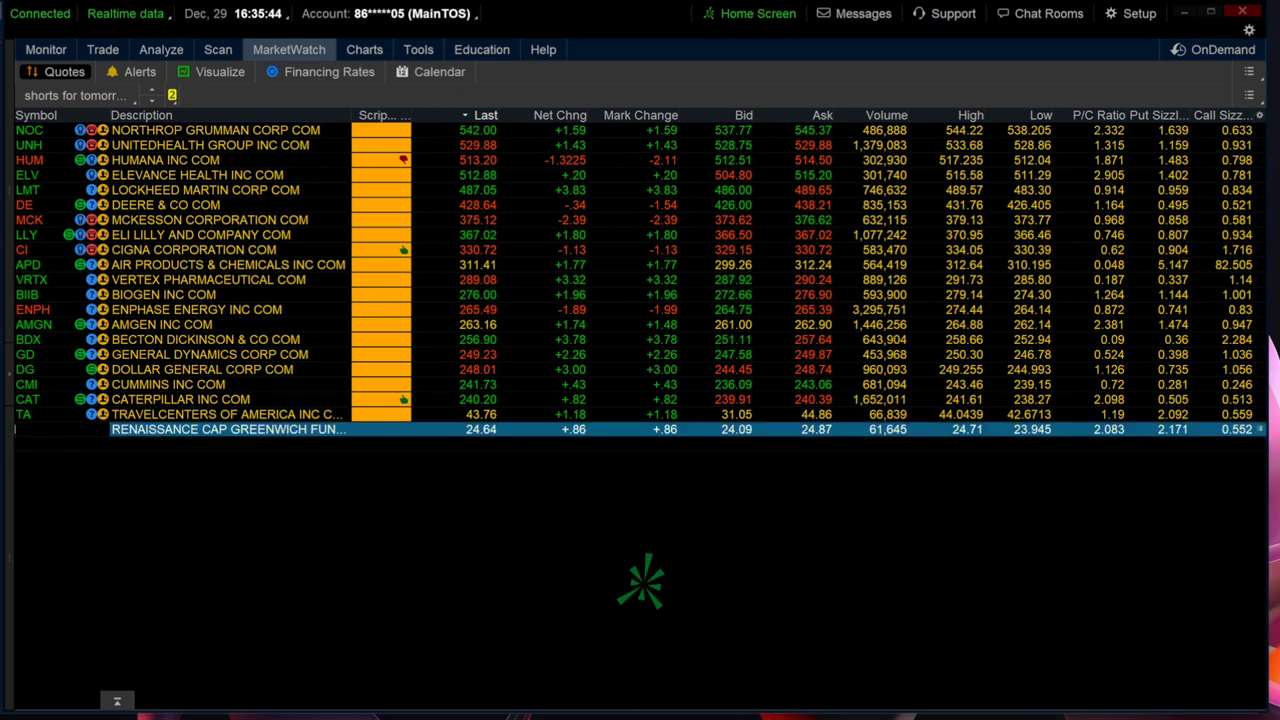
left_click(25, 415)
key("BackSpace")
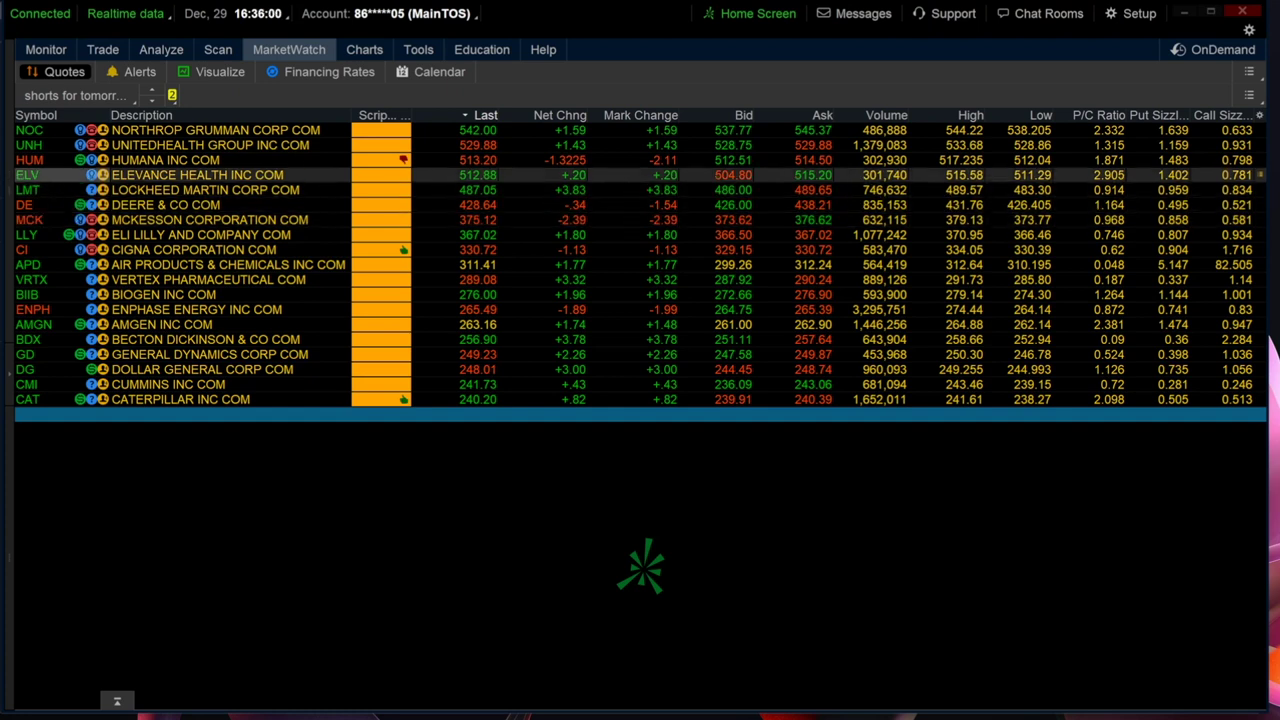
Remove Elevance Health (ELV) and Becton Dickinson (BDX) from the watchlist.
left_click(27, 175)
key("Delete")
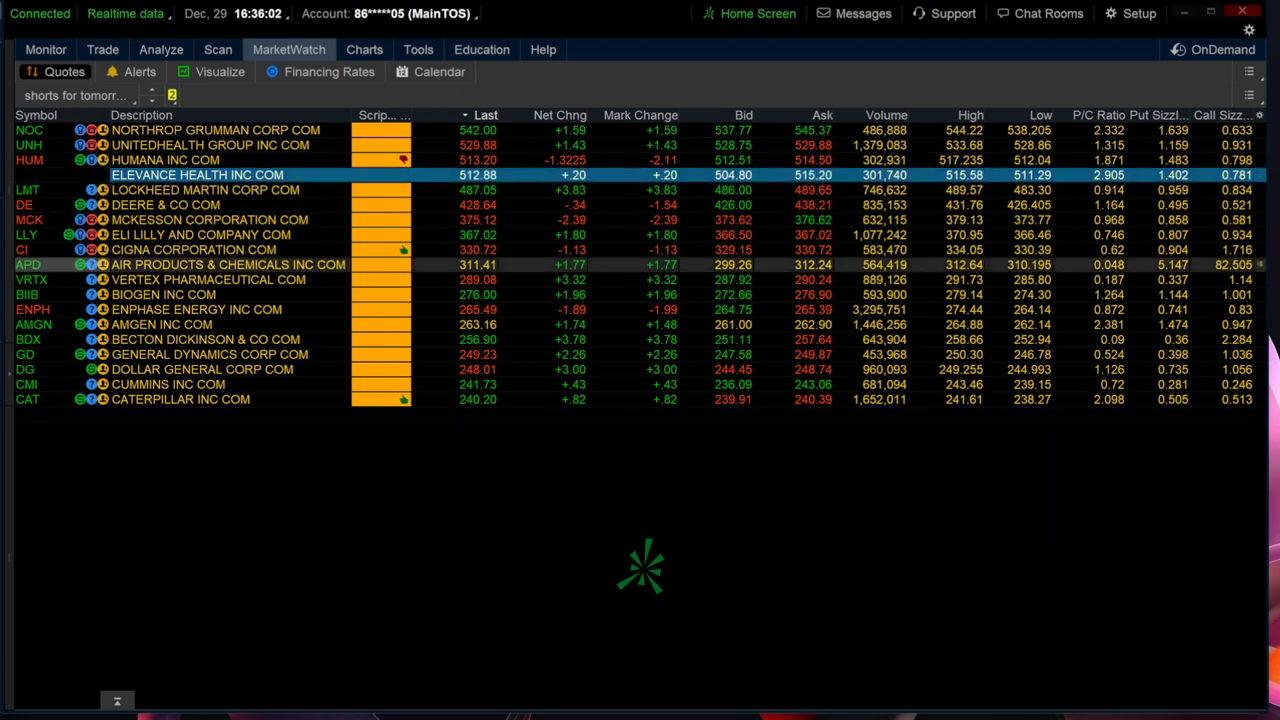
left_click(40, 414)
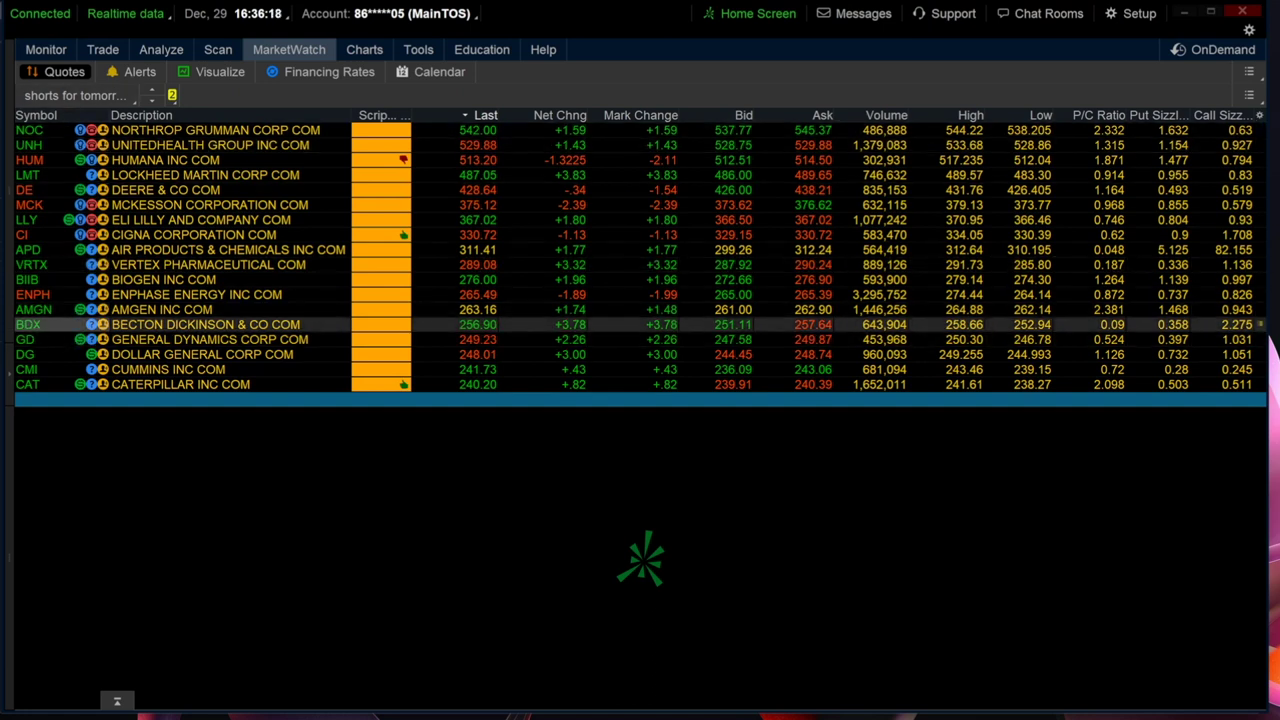
left_click(28, 325)
key("BackSpace")
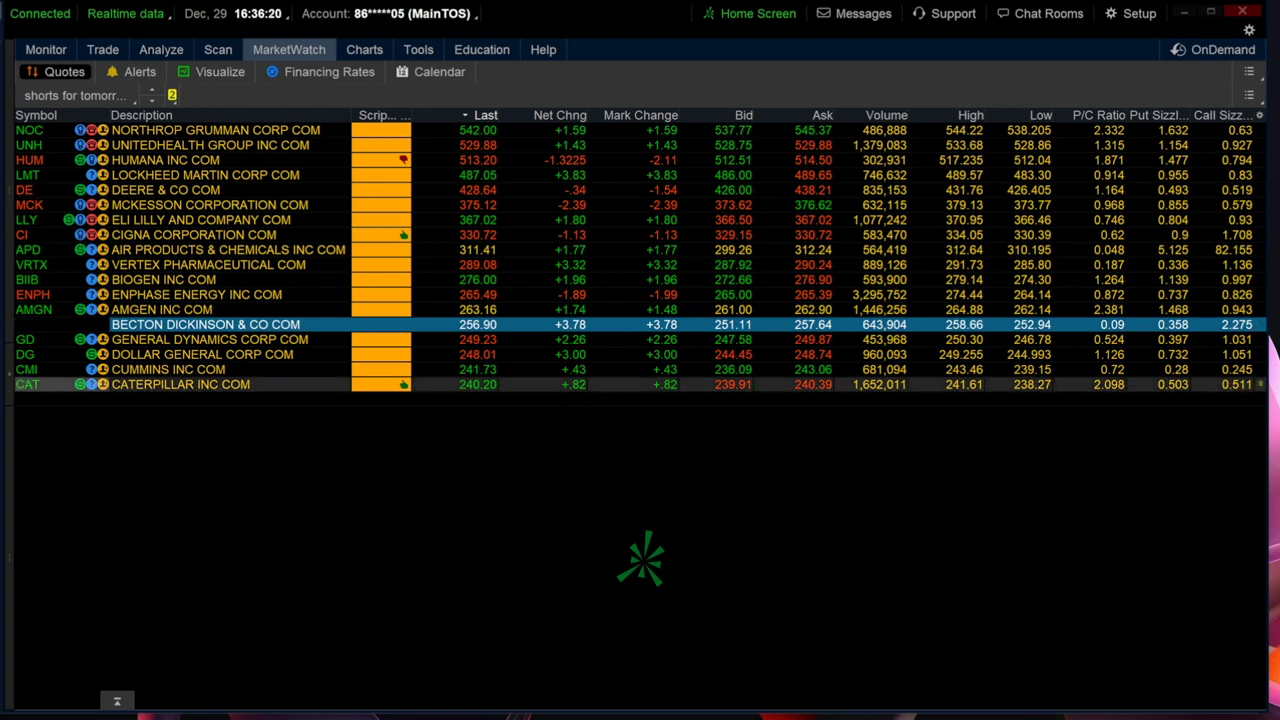
left_click(40, 399)
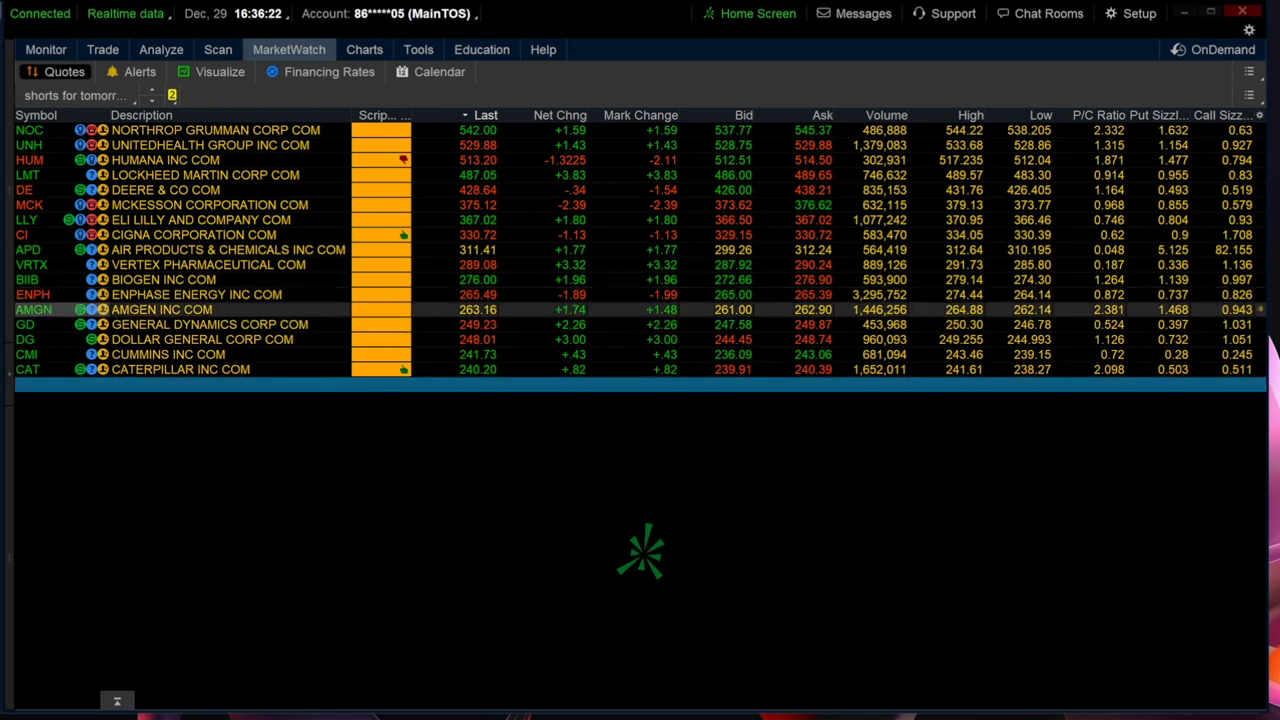
Remove Amgen (AMGN) and Eli Lilly (LLY) from the watchlist.
left_click(34, 310)
key("BackSpace")
left_click(40, 384)
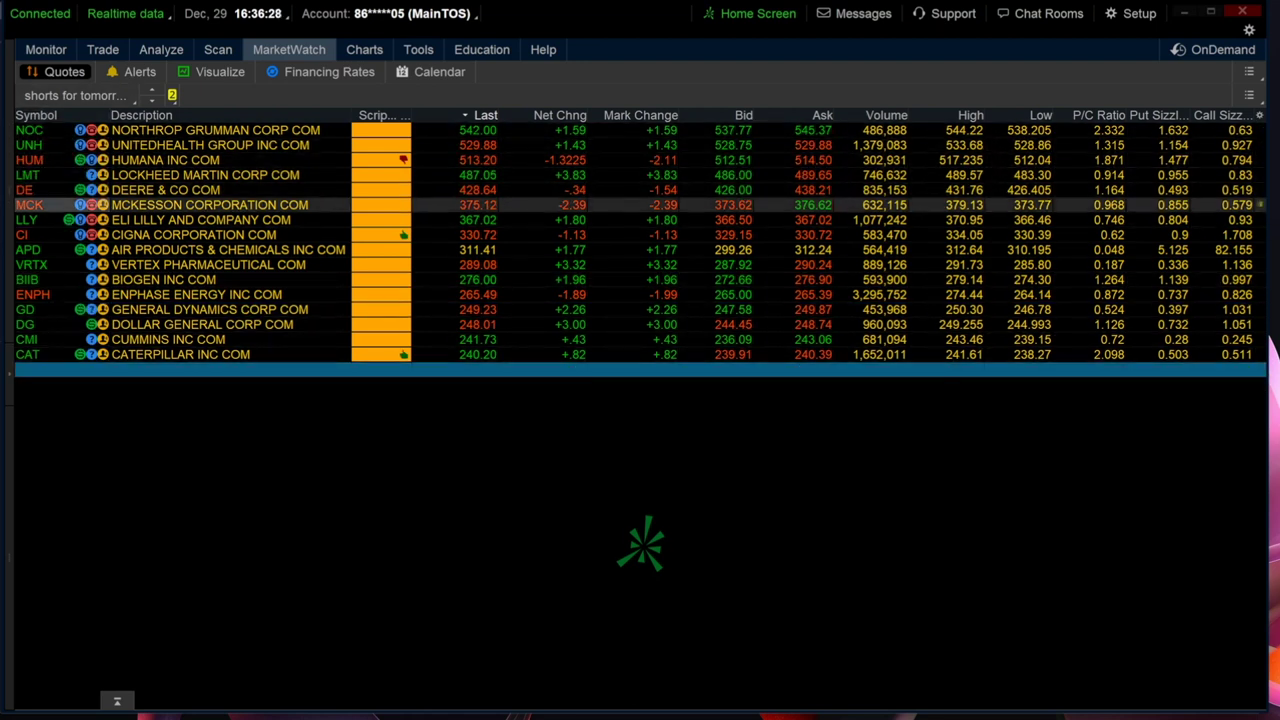
left_click(29, 205)
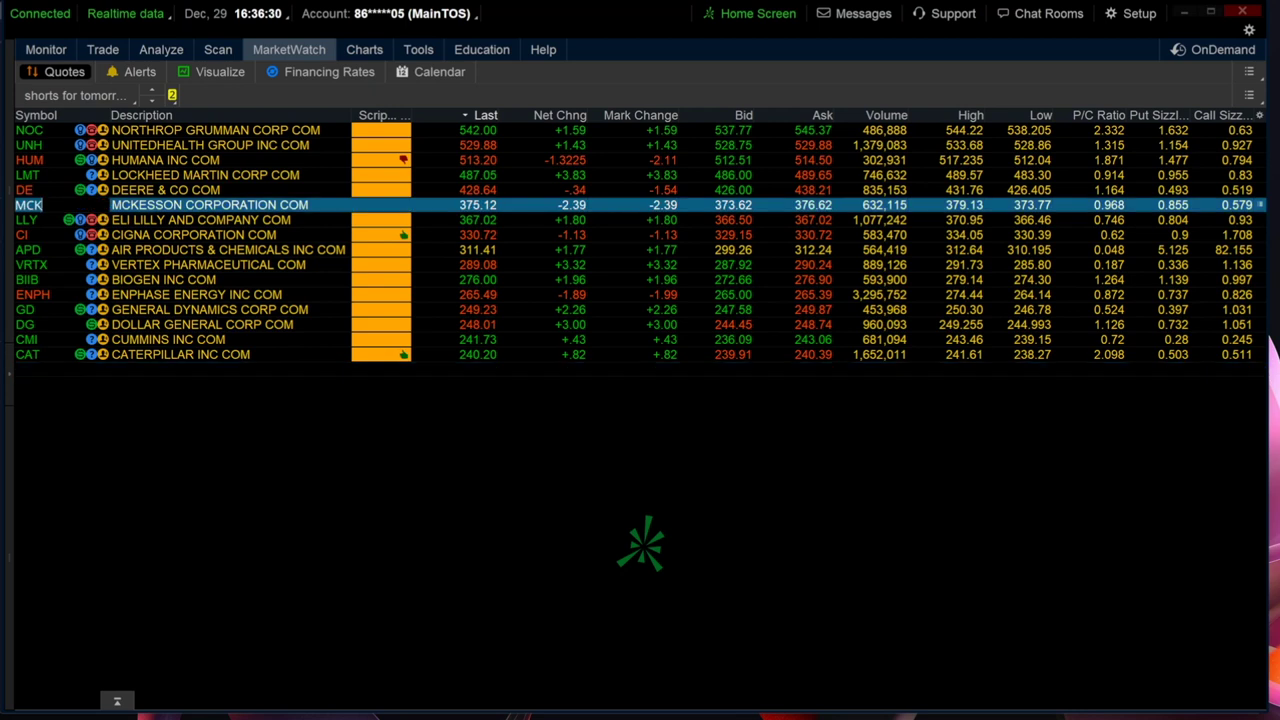
left_click(29, 220)
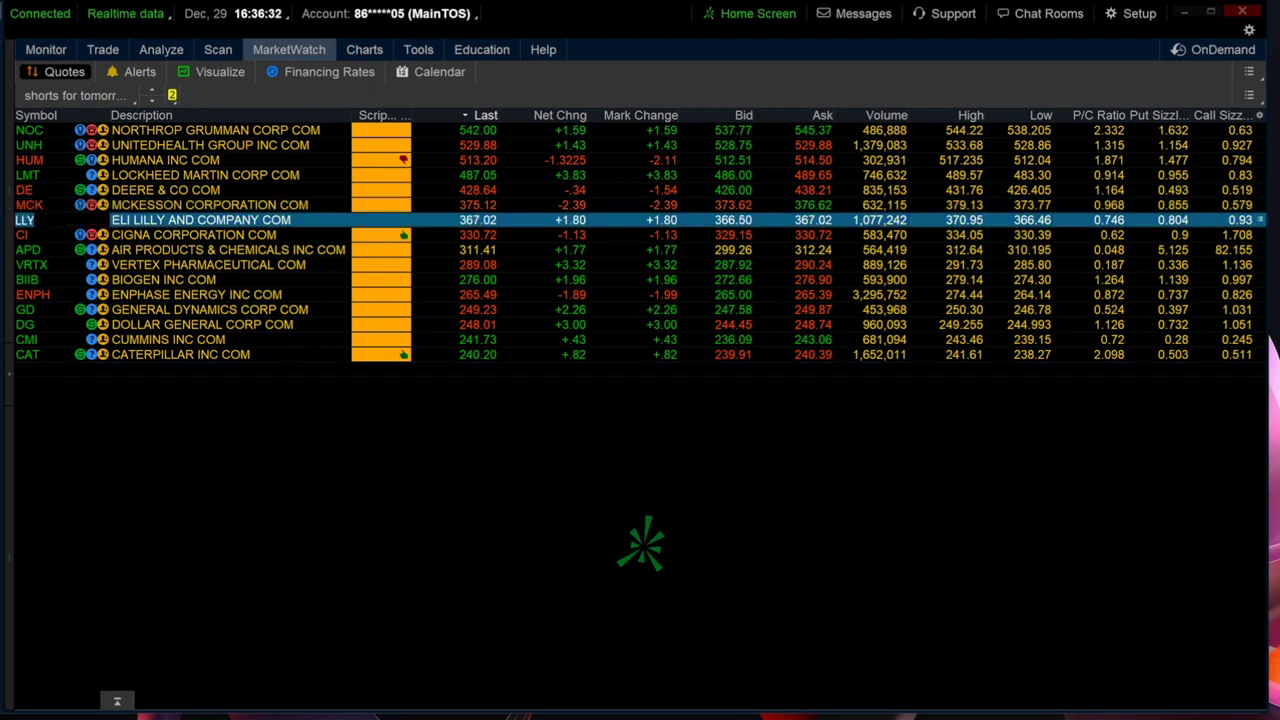
key("Delete")
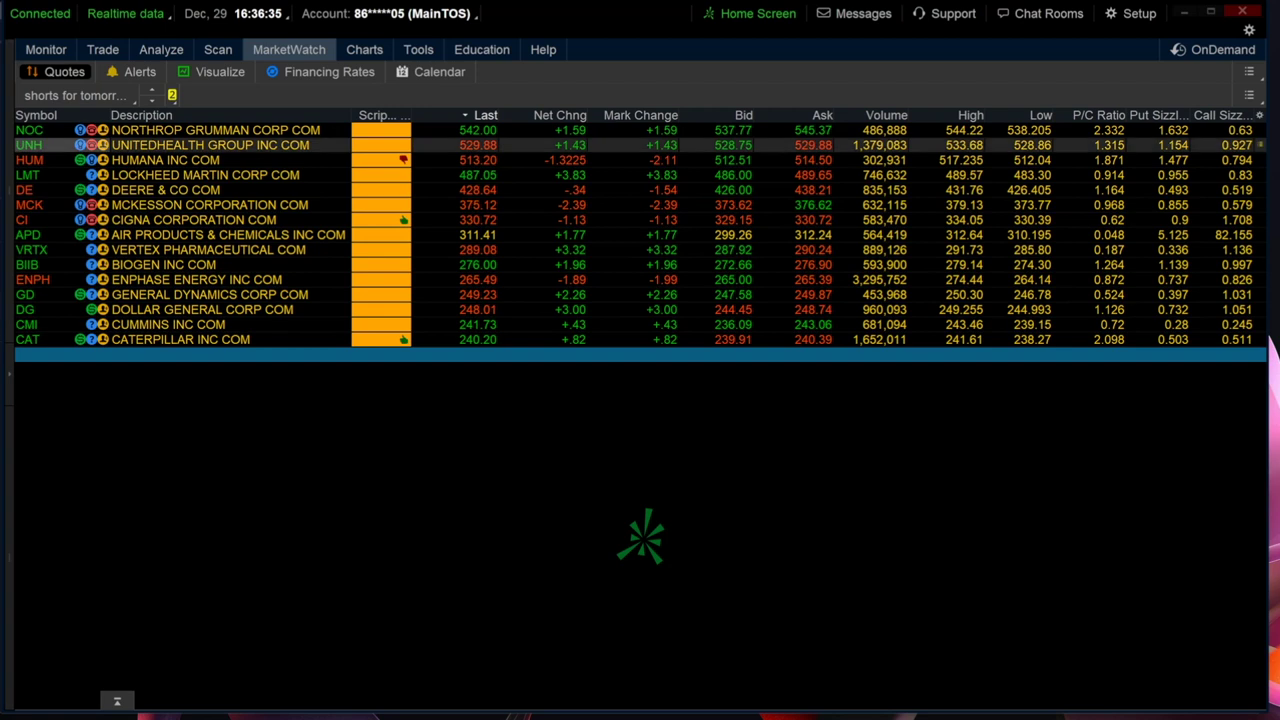
Go through the remaining watchlist symbols one by one, from NOC down to CAT, to count them.
key("Up")
key("Down")
key("Down")
key("Down")
key("Down")
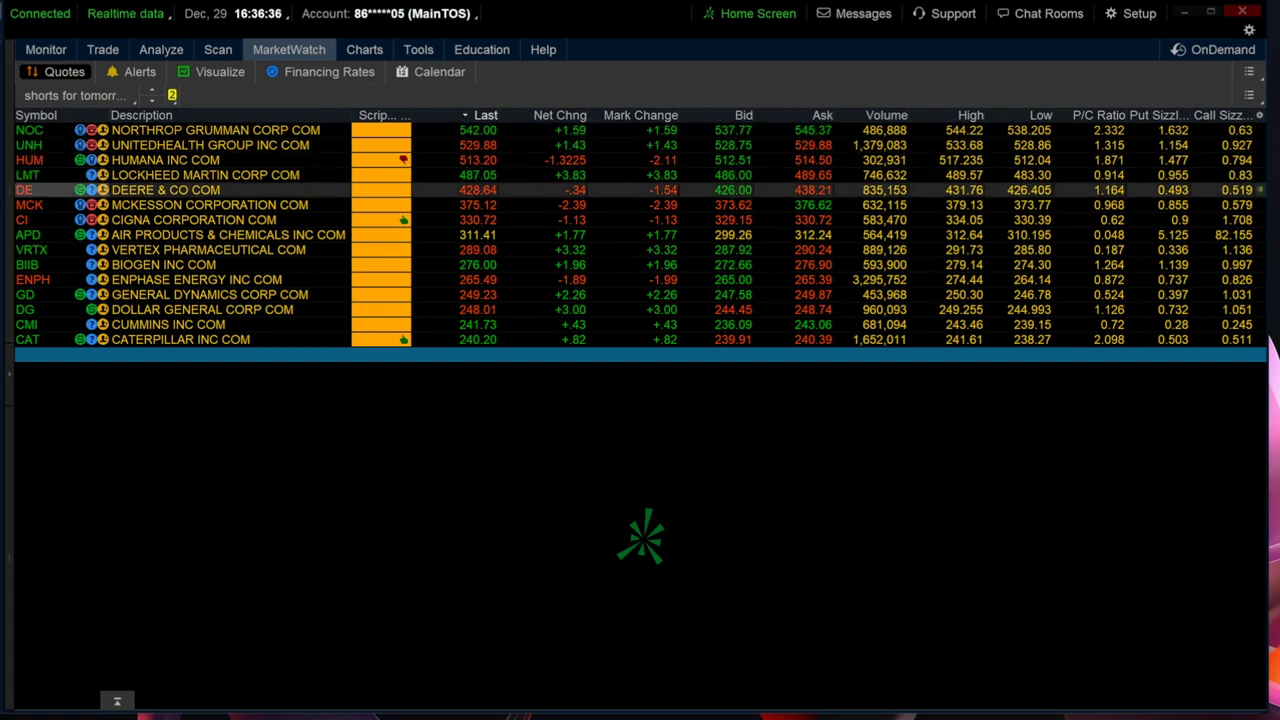
key("Down")
key("Down")
key("Down")
key("Down")
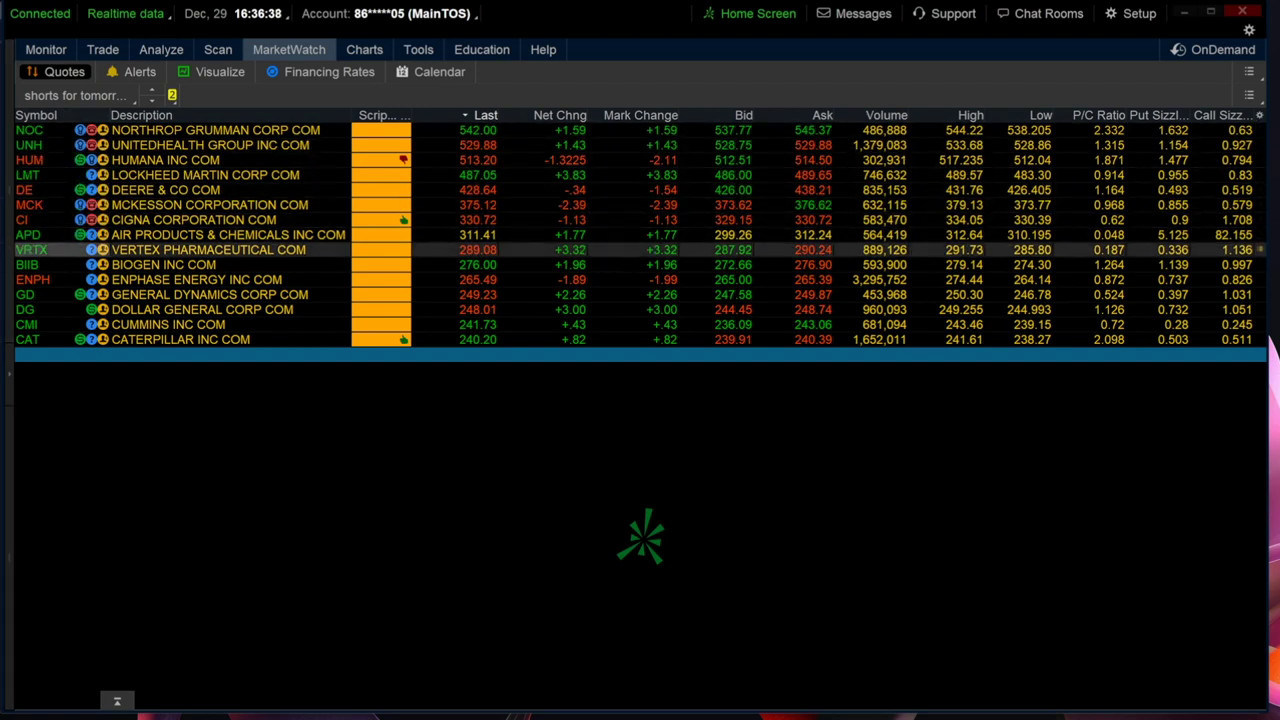
key("Down")
key("Down")
key("Down")
key("Down")
key("Down")
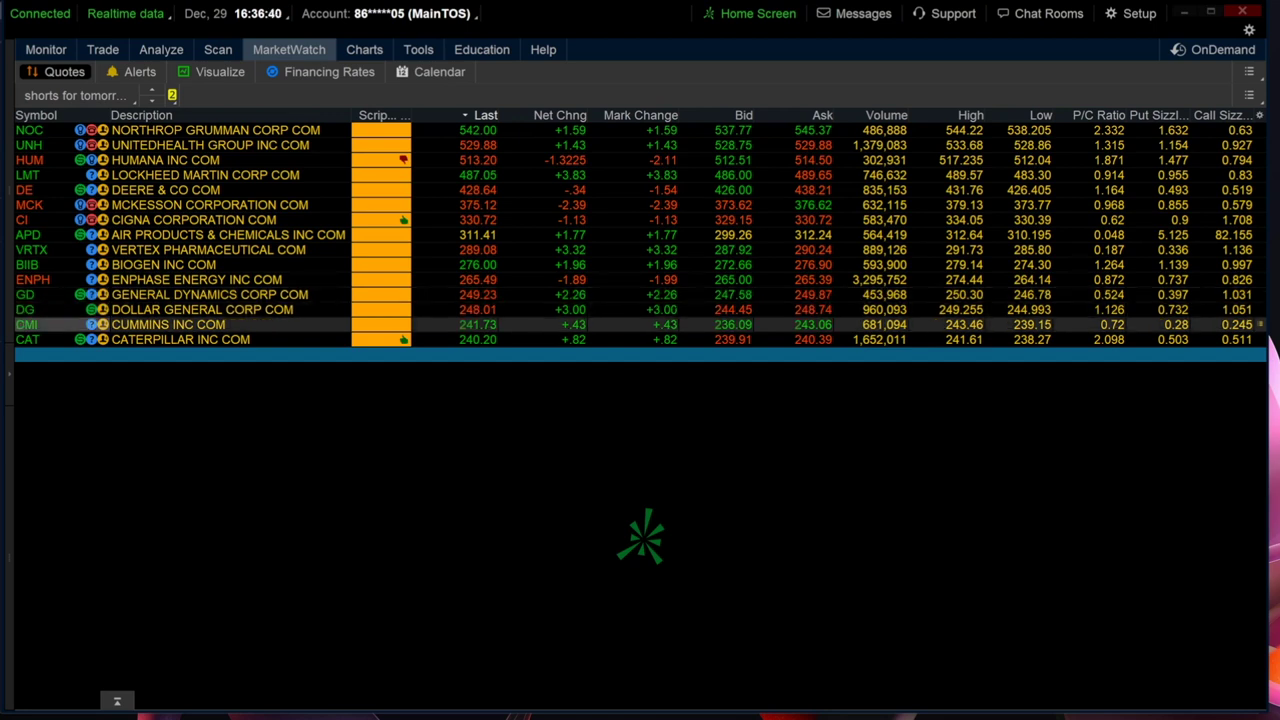
key("Down")
key("Up")
key("Up")
key("Up")
key("Up")
key("Up")
key("Up")
key("Up")
key("Up")
key("Up")
key("Up")
key("Up")
key("Up")
key("Up")
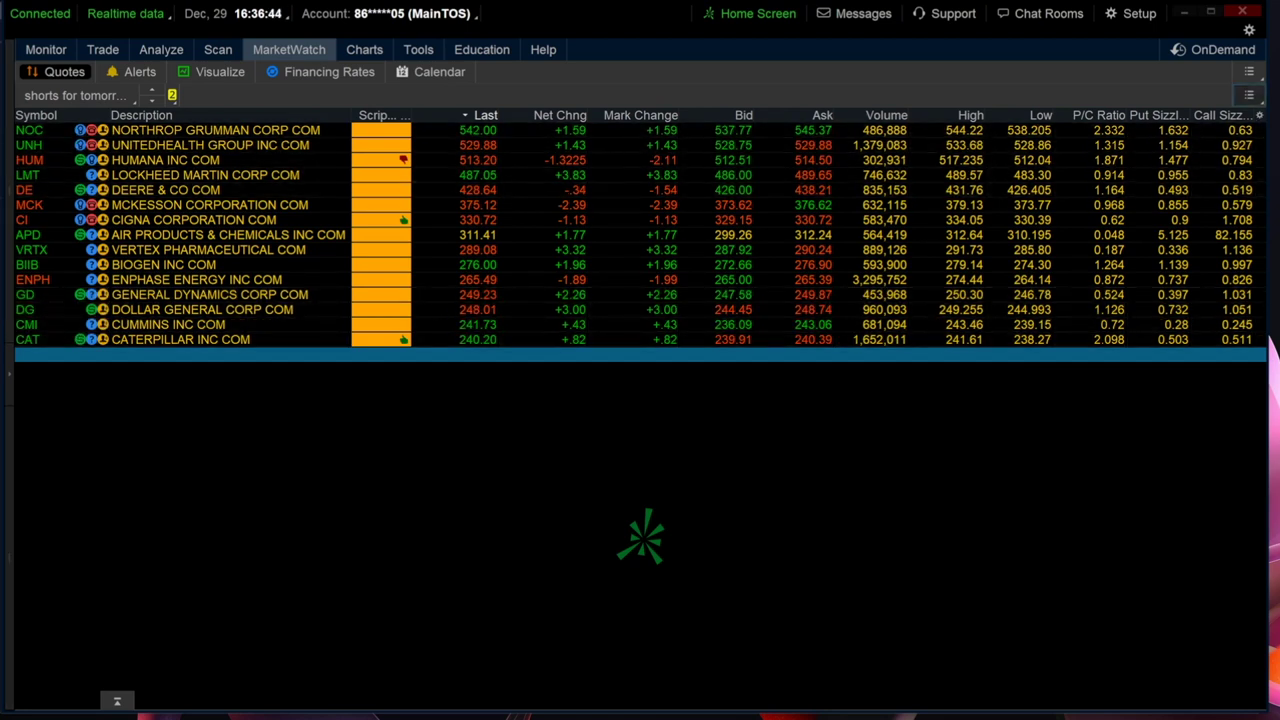
left_click(1249, 94)
key("Up")
key("Down")
key("Down")
key("Down")
key("Down")
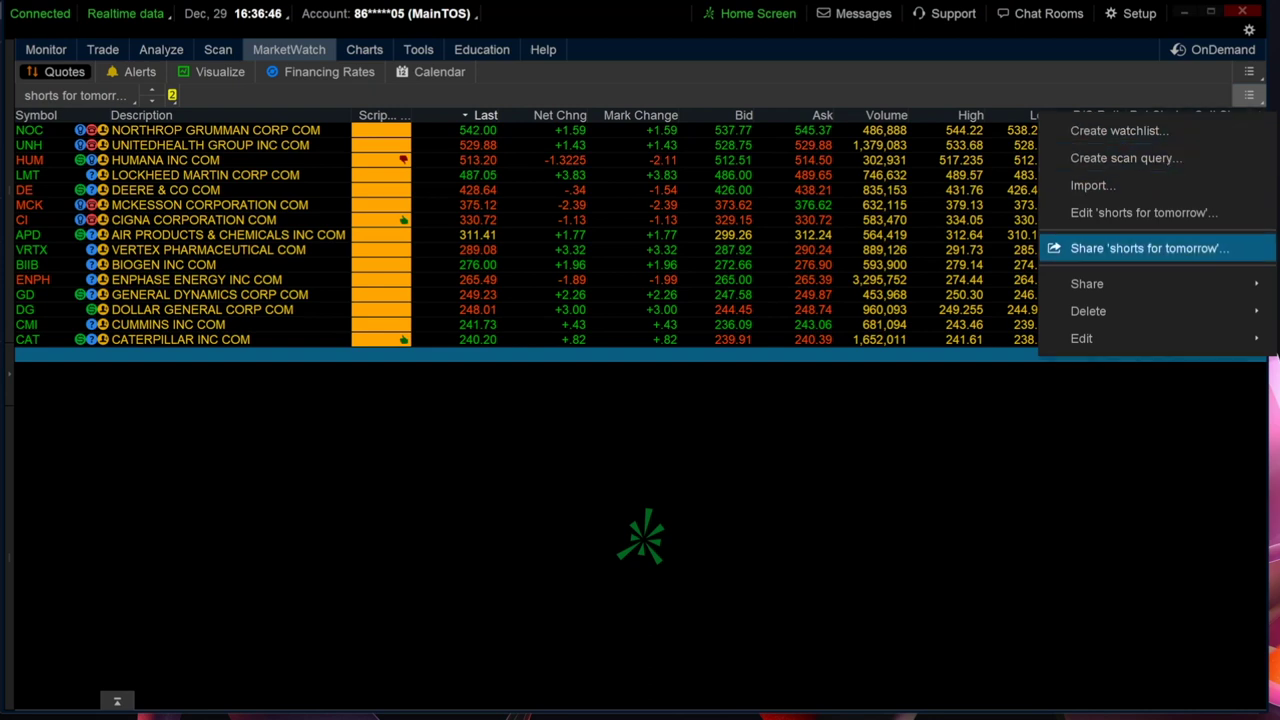
key("Escape")
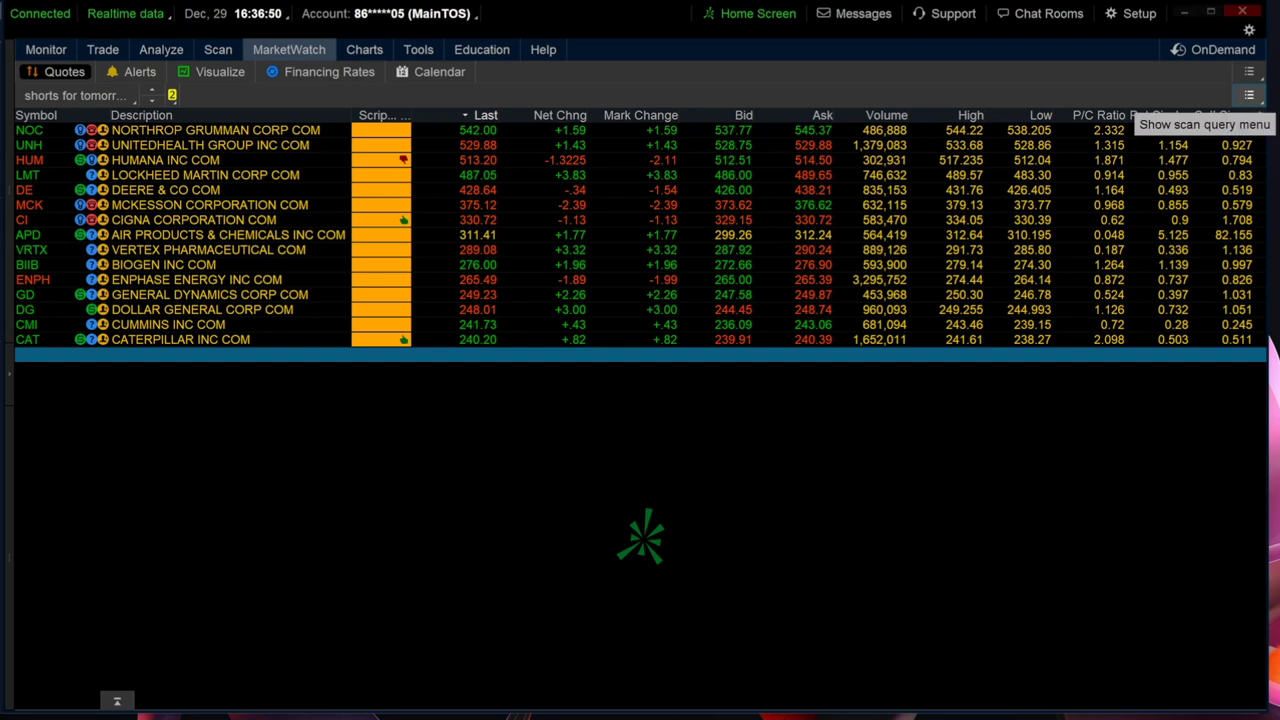
left_click(1249, 94)
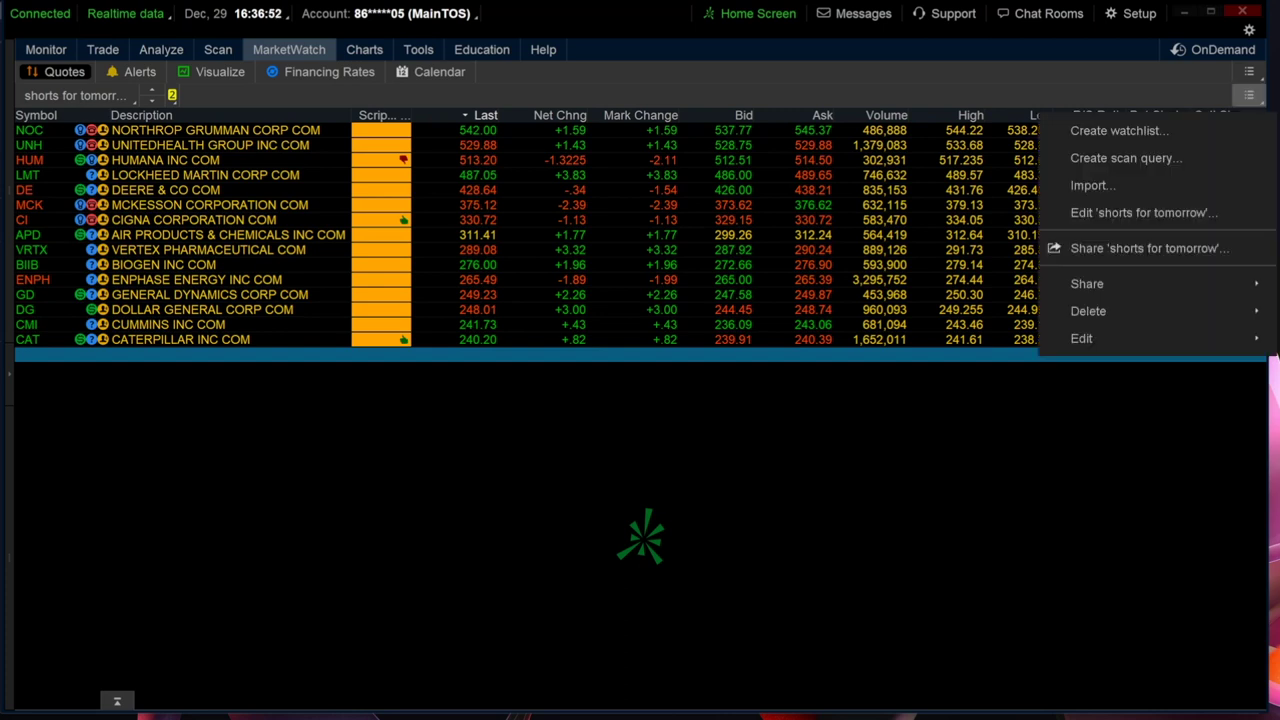
left_click(1249, 72)
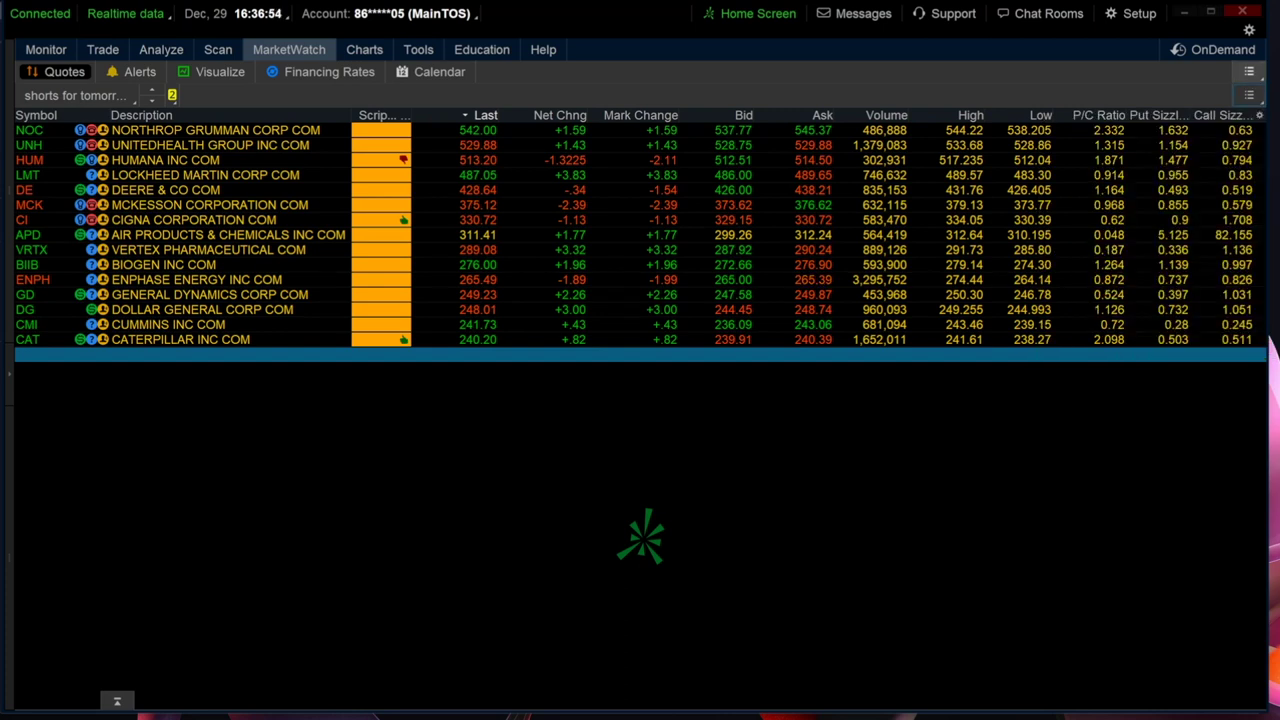
left_click(1249, 72)
left_click(1249, 72)
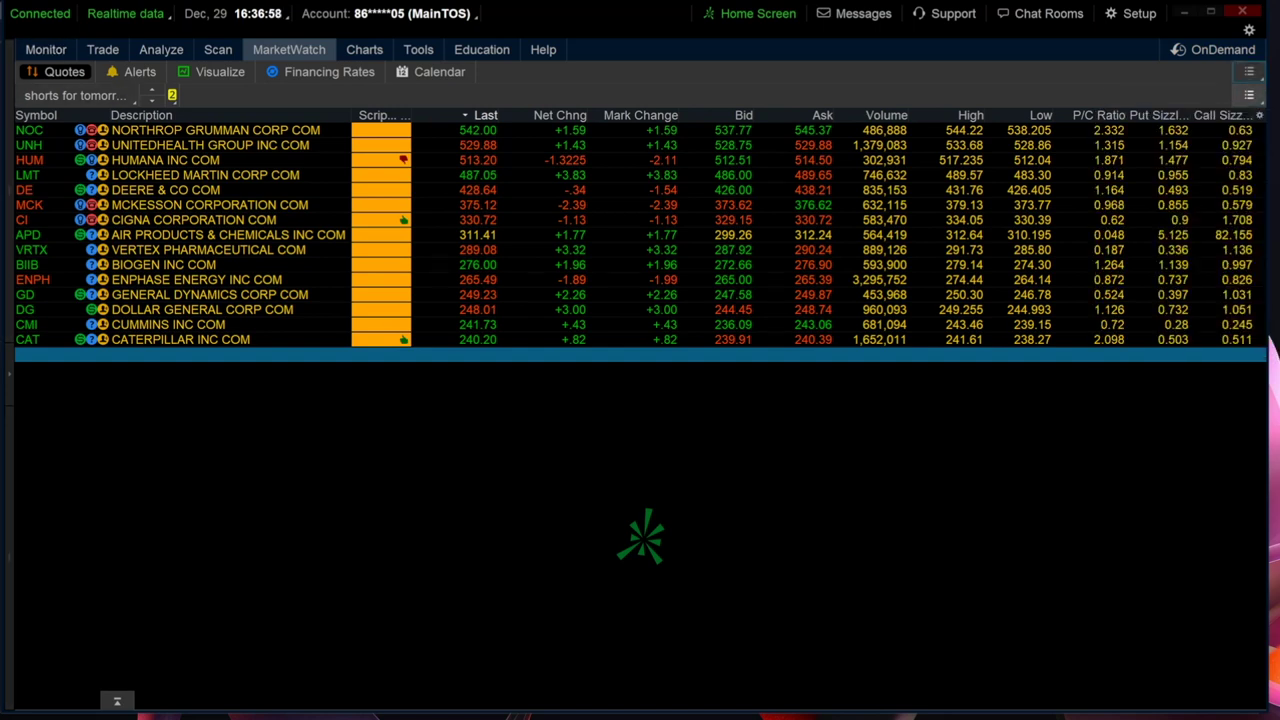
left_click(1249, 94)
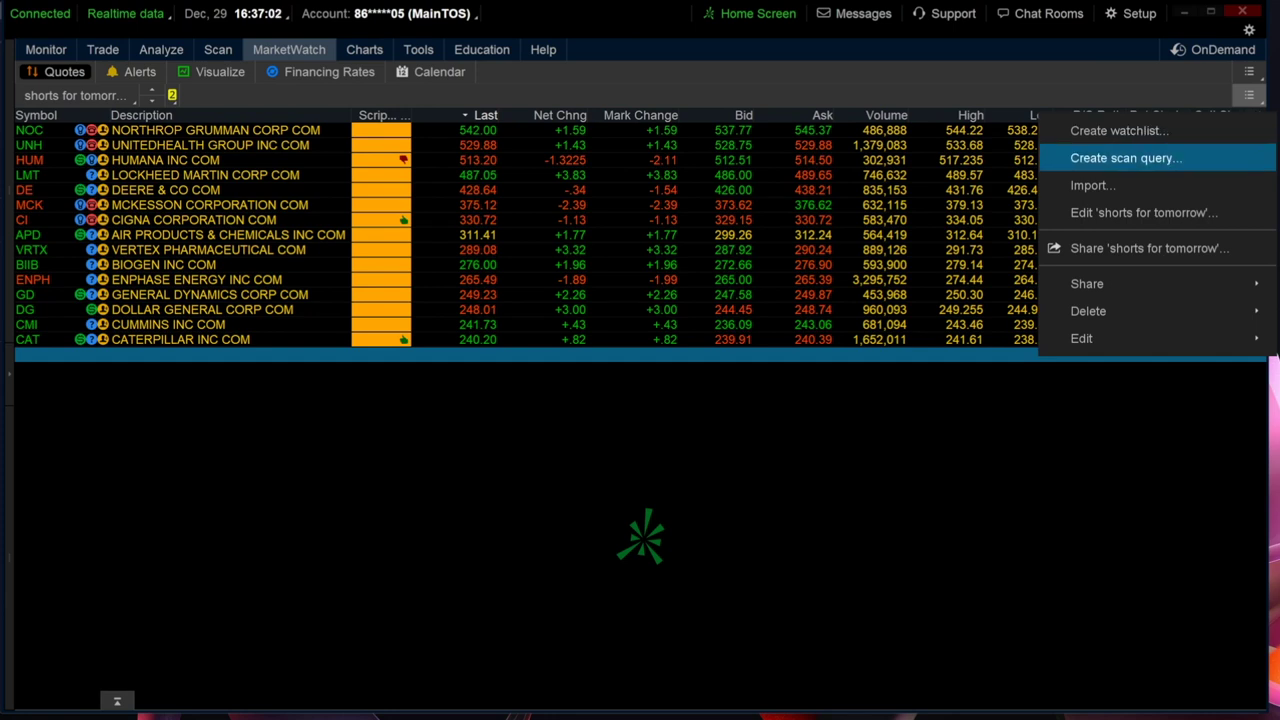
left_click(76, 95)
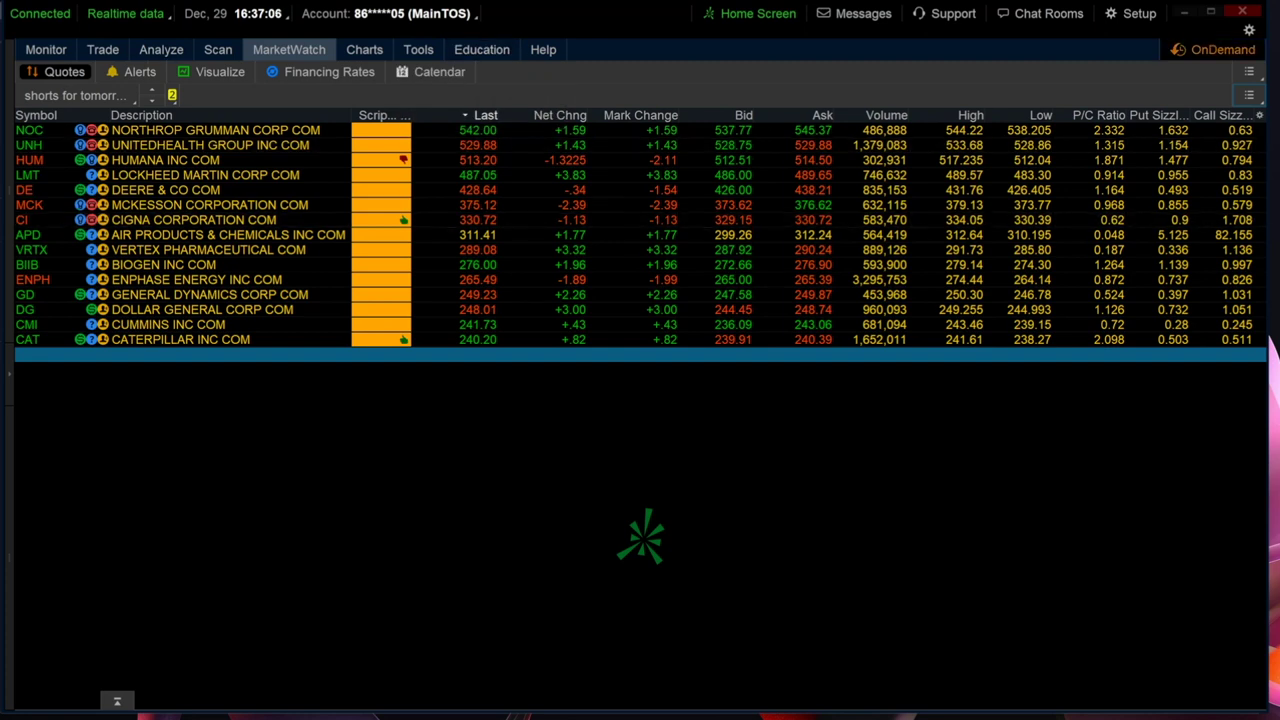
Create a new watchlist named 15 and save it.
left_click(1249, 95)
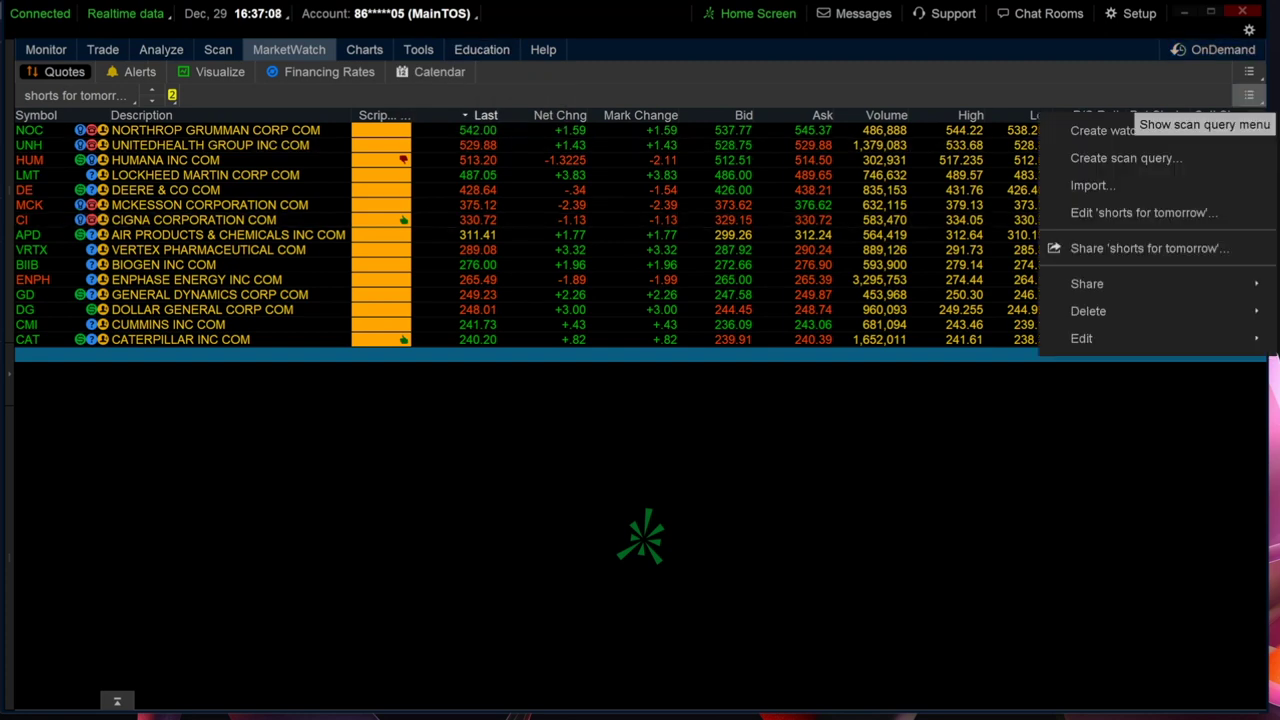
left_click(1115, 130)
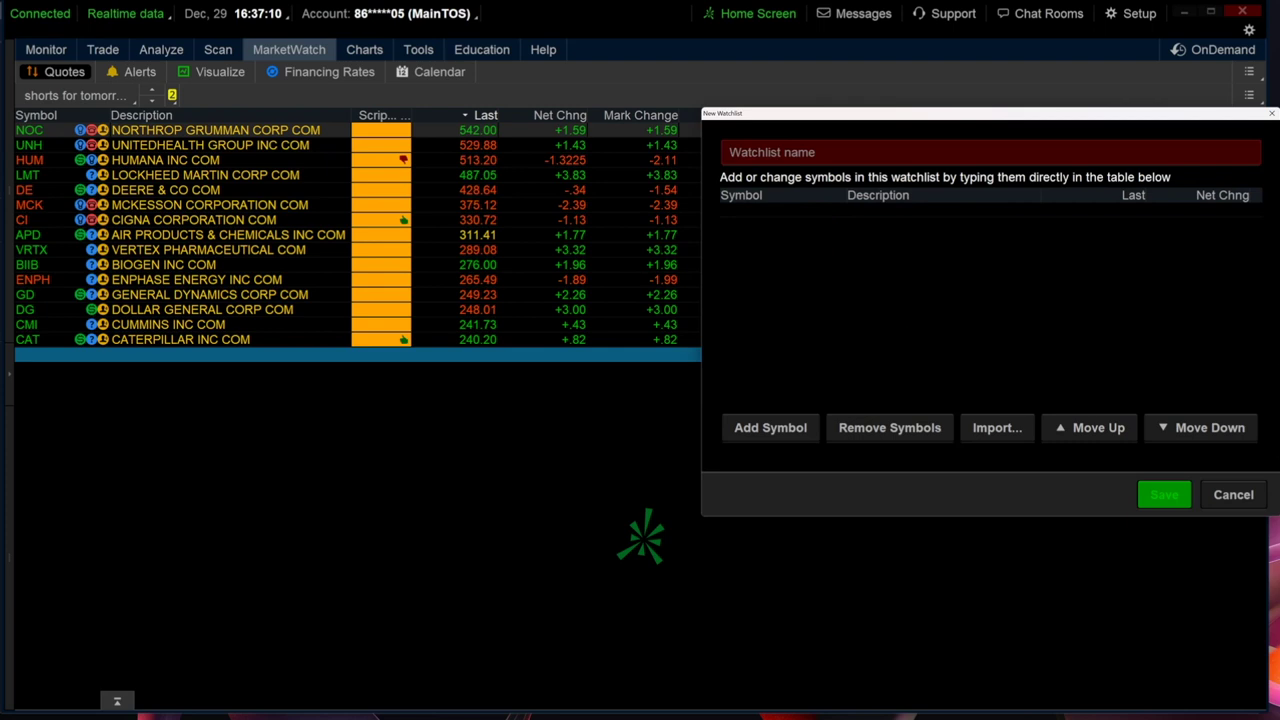
type("15")
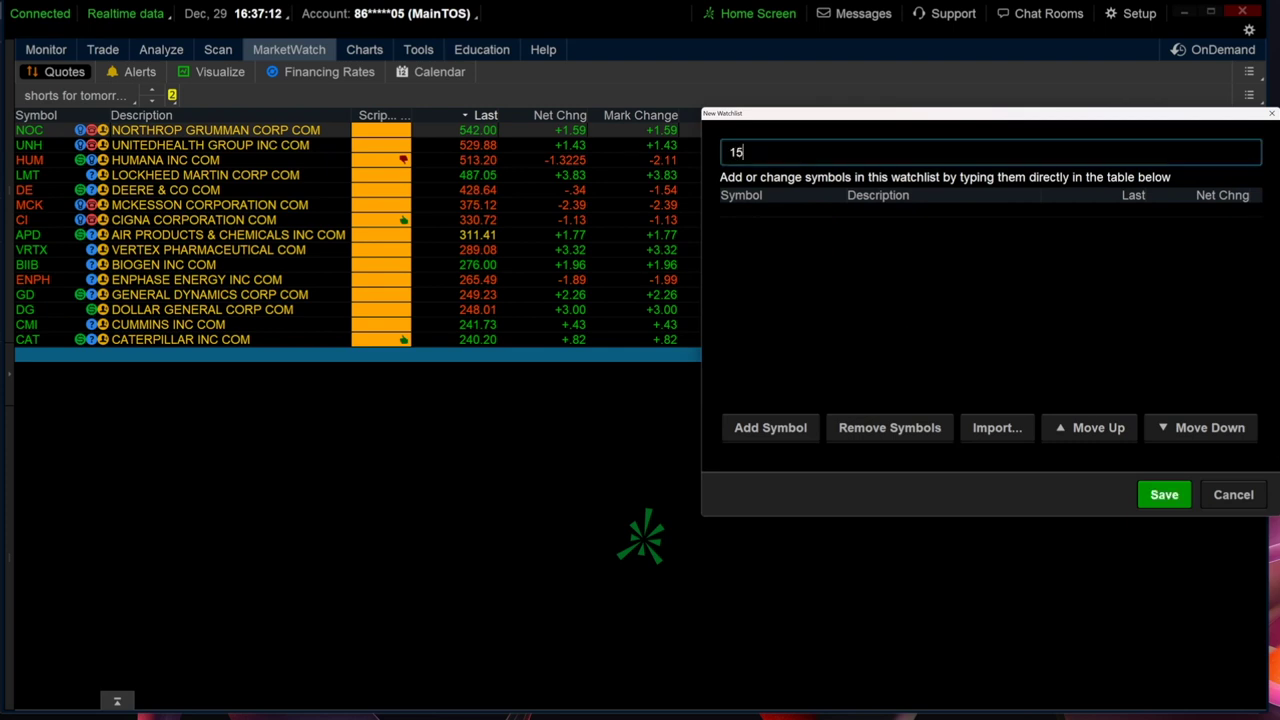
left_click(1164, 494)
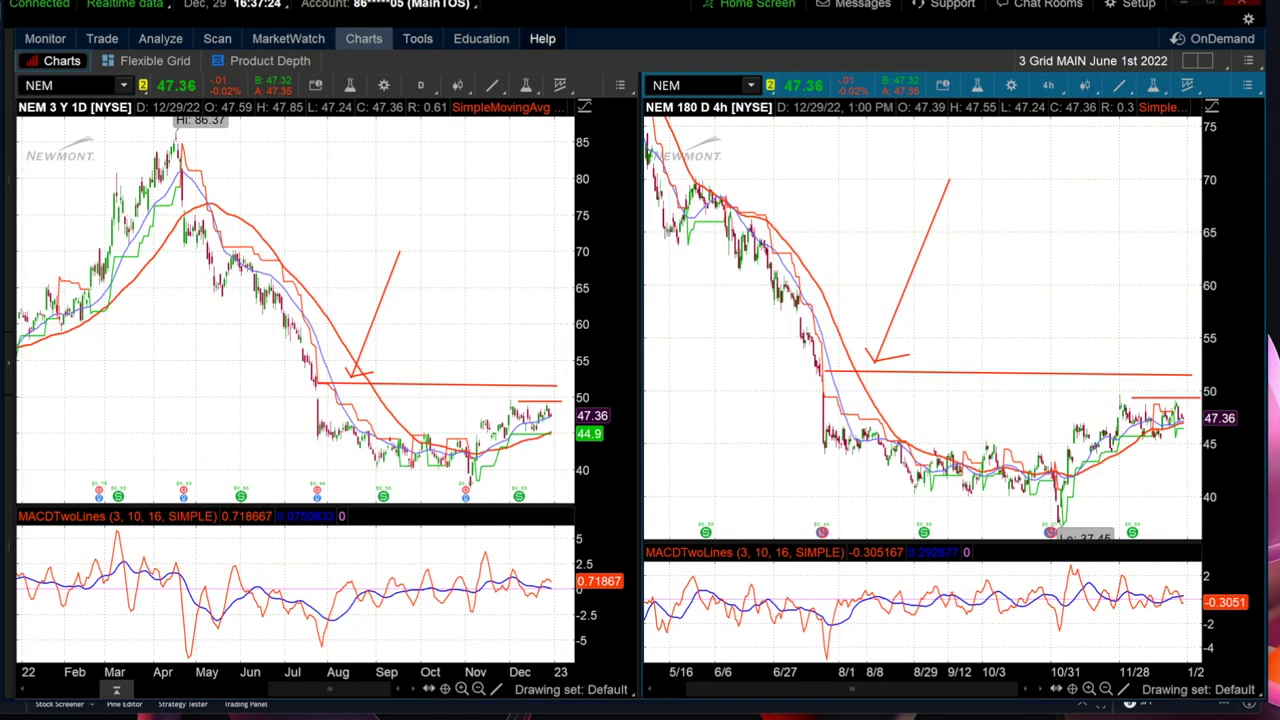
Load the saved chart grid '15 CHIPS May6th 2021' in Charts.
left_click(1198, 60)
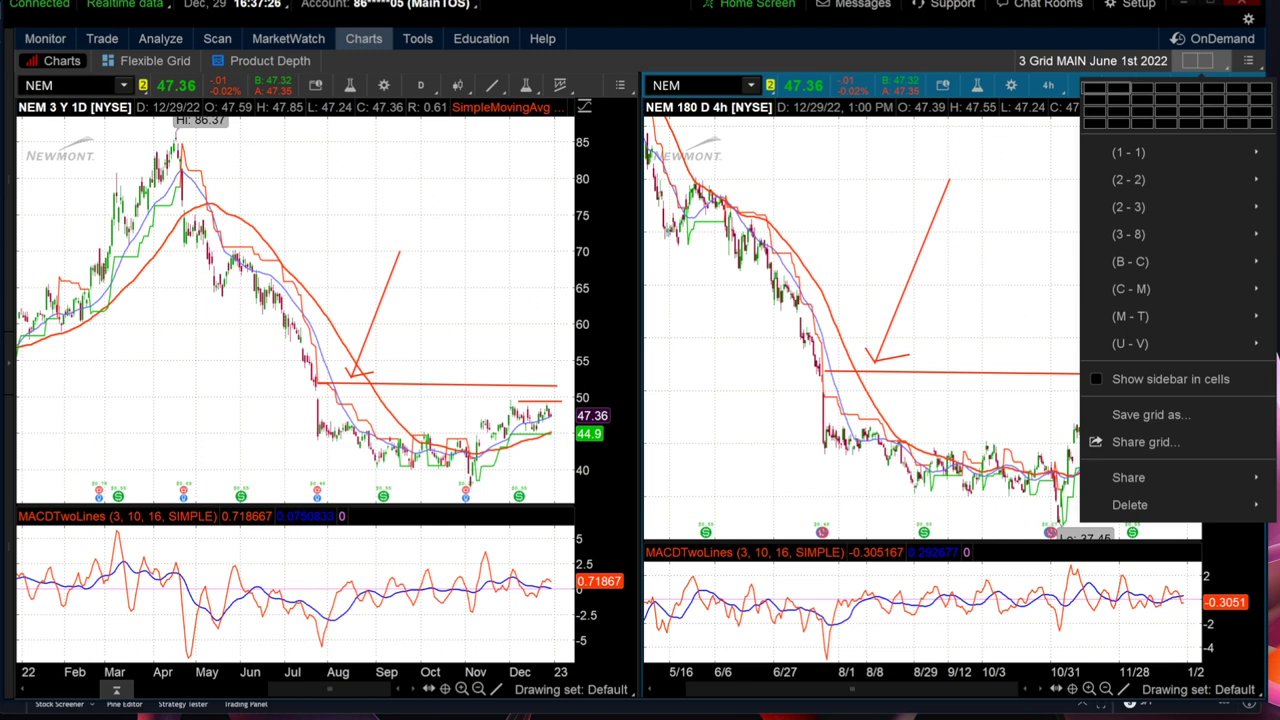
mouse_move(1128, 152)
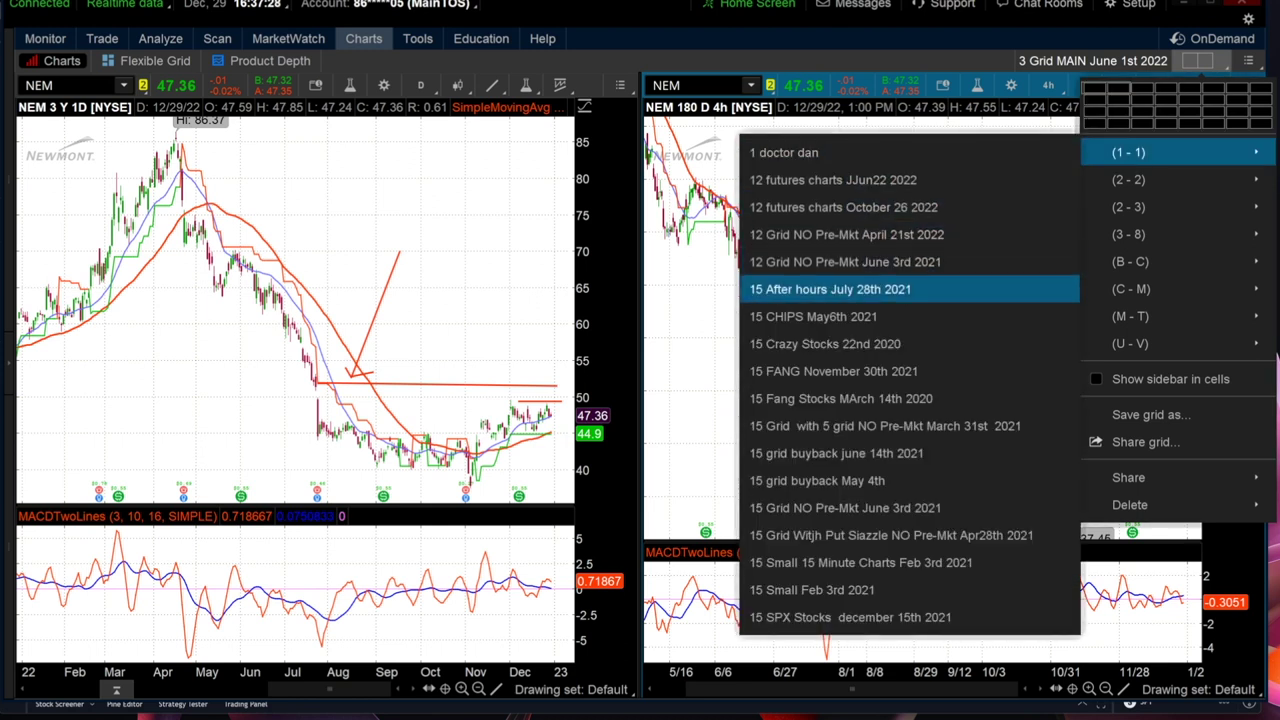
left_click(813, 316)
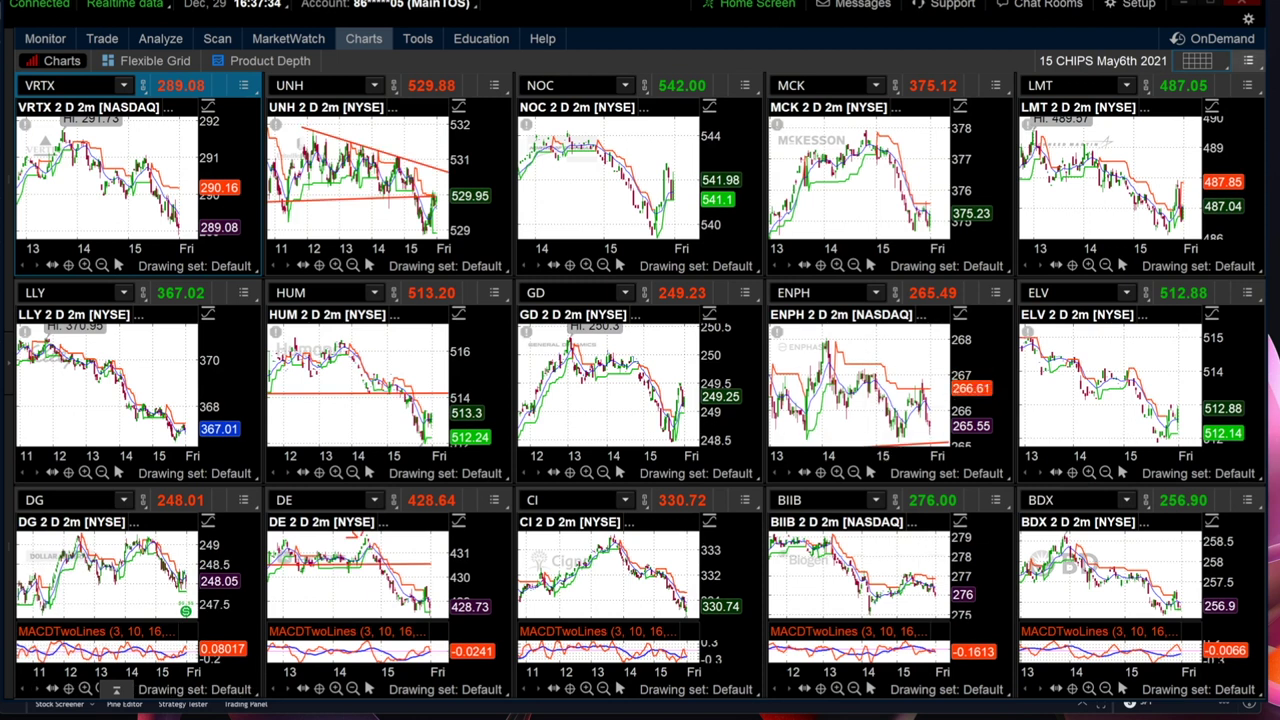
Load the symbols of the personal watchlist 15 into the cells of the 15-chart grid.
left_click(1248, 61)
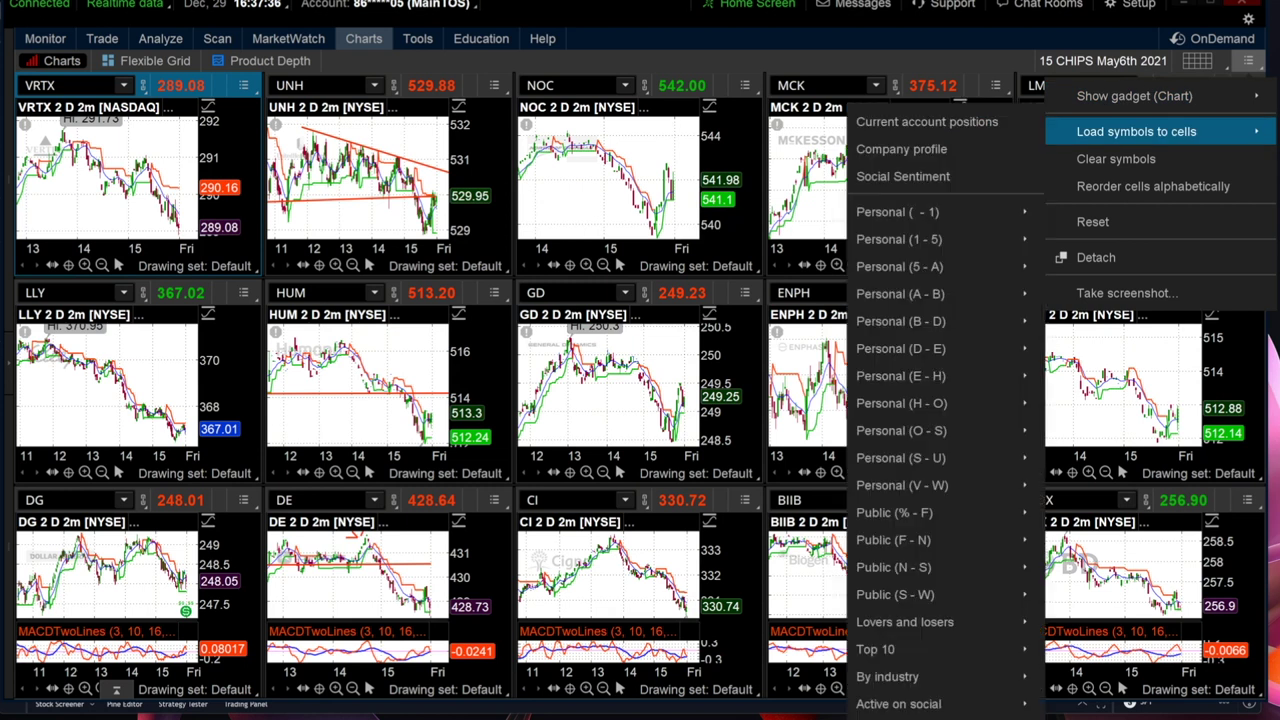
mouse_move(897, 212)
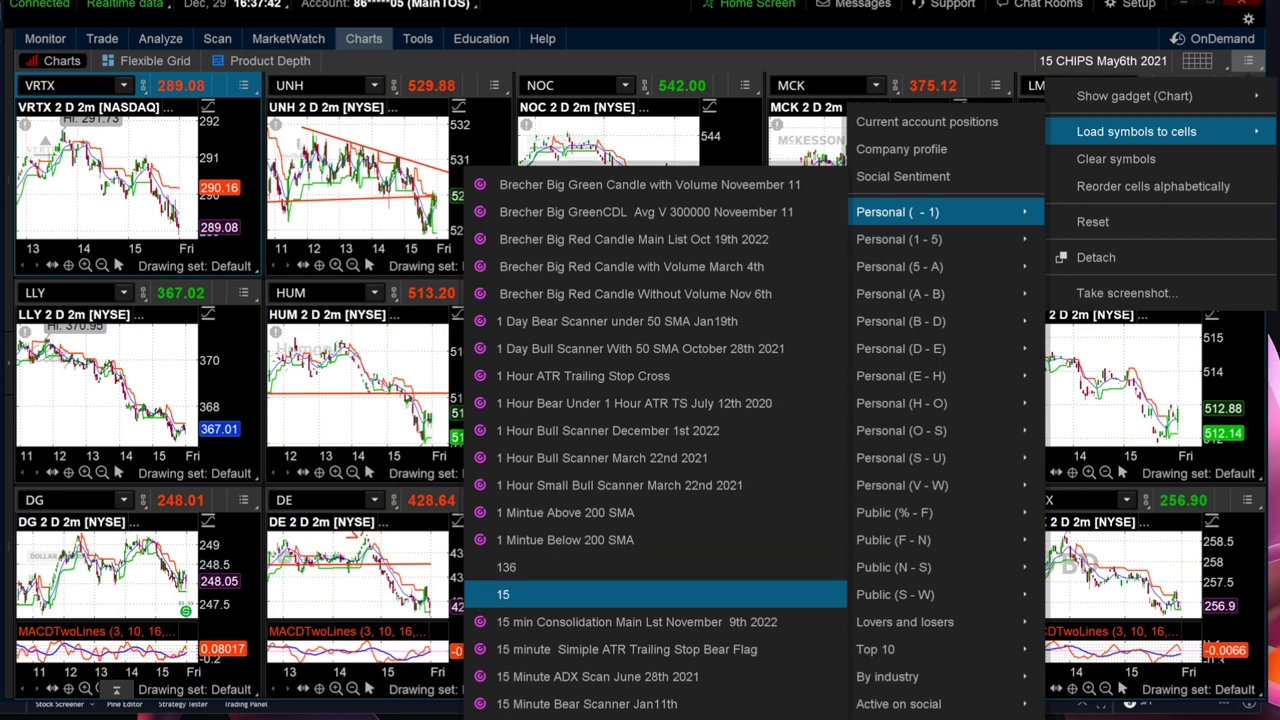
left_click(615, 594)
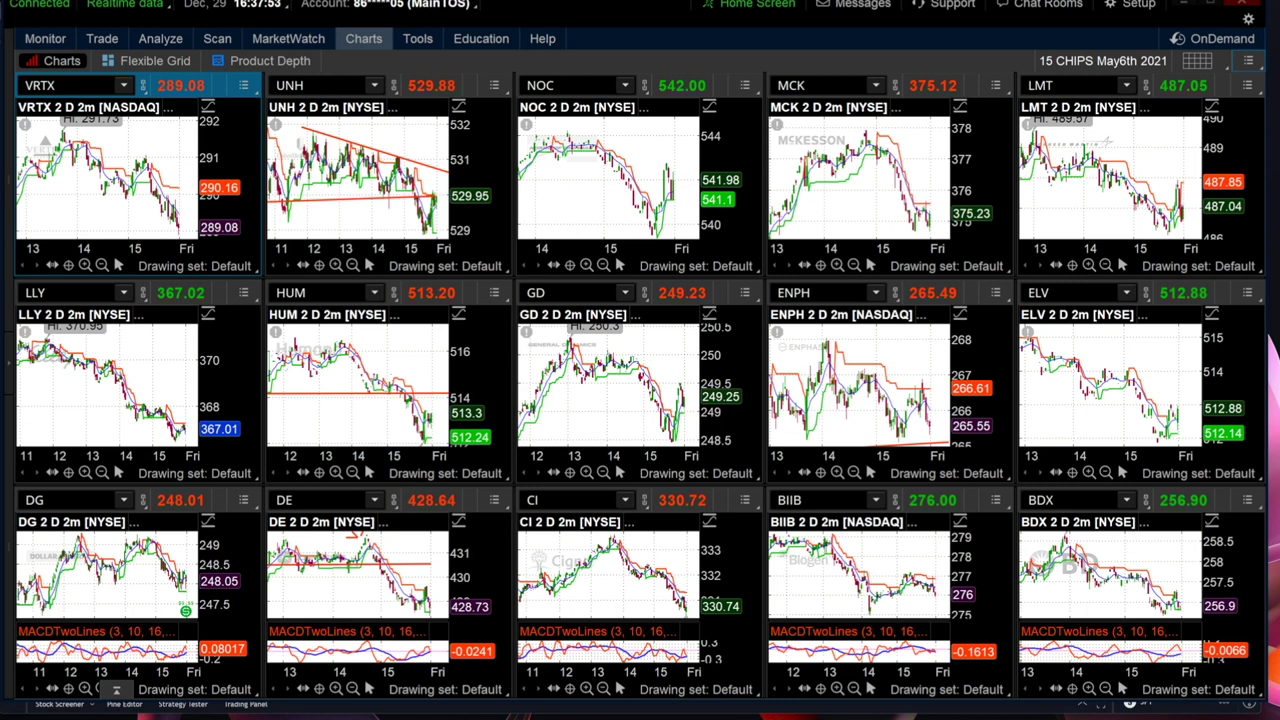
left_click(1248, 60)
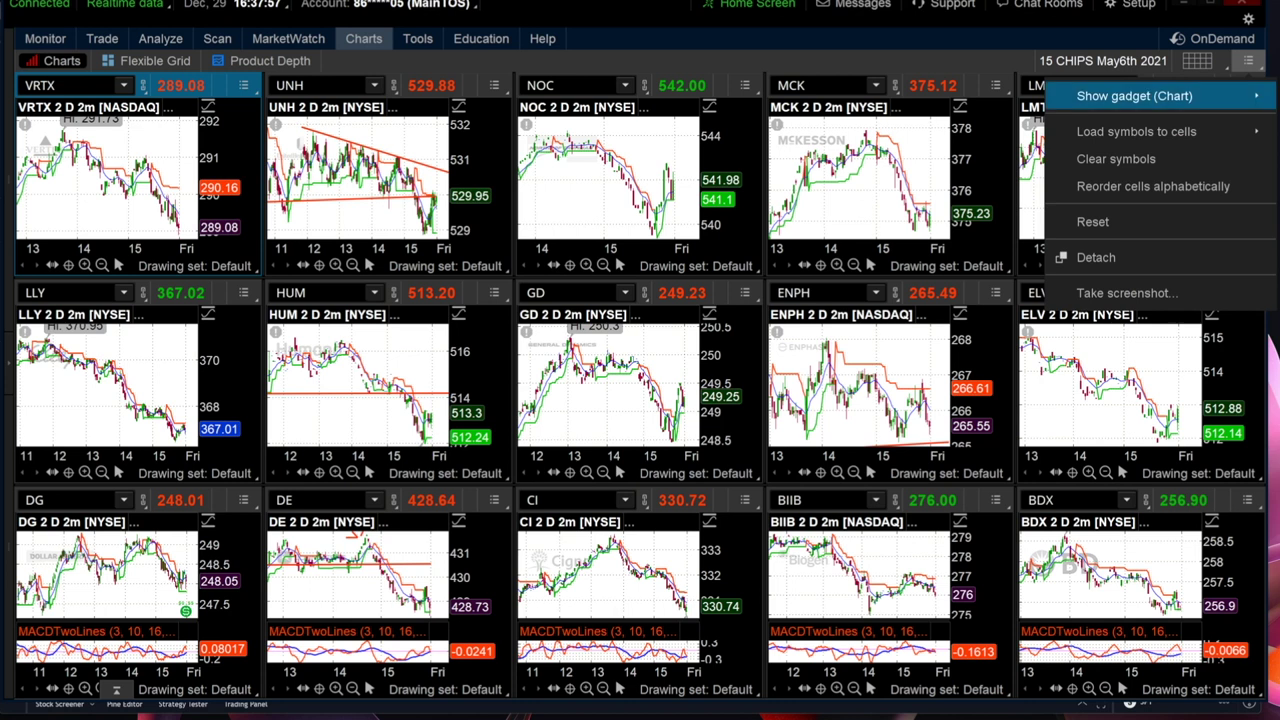
mouse_move(1136, 131)
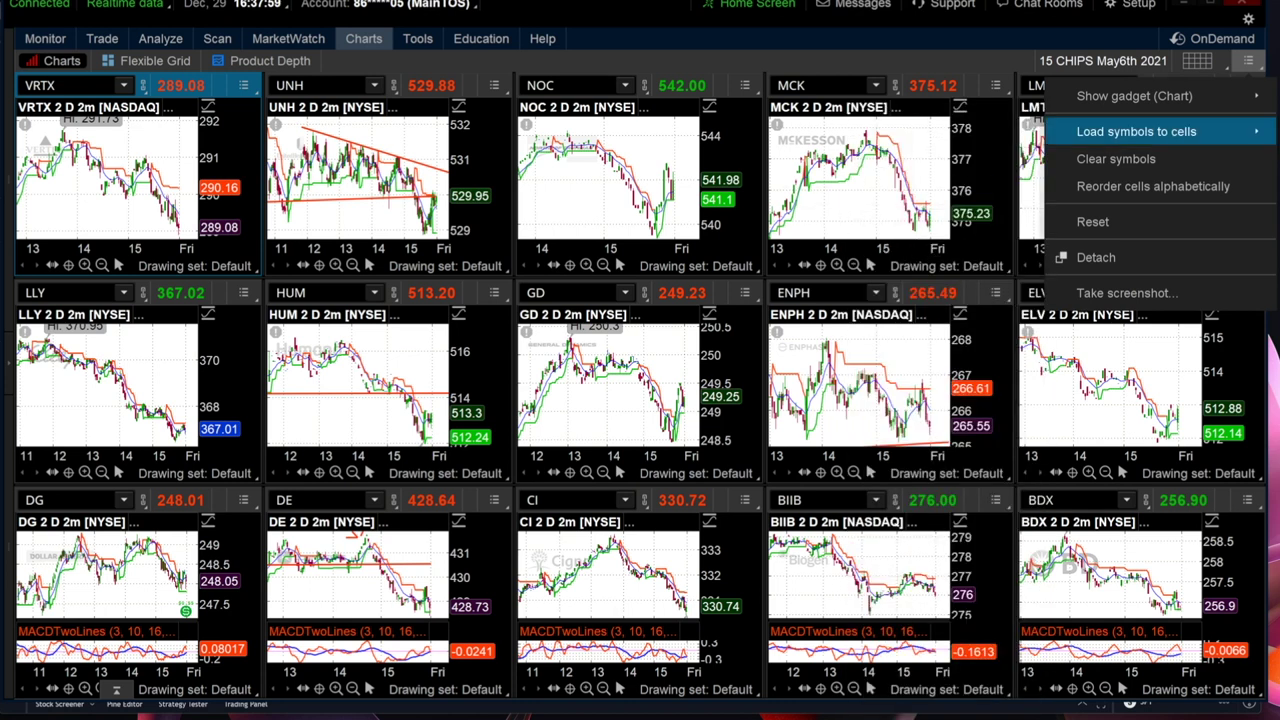
mouse_move(898, 211)
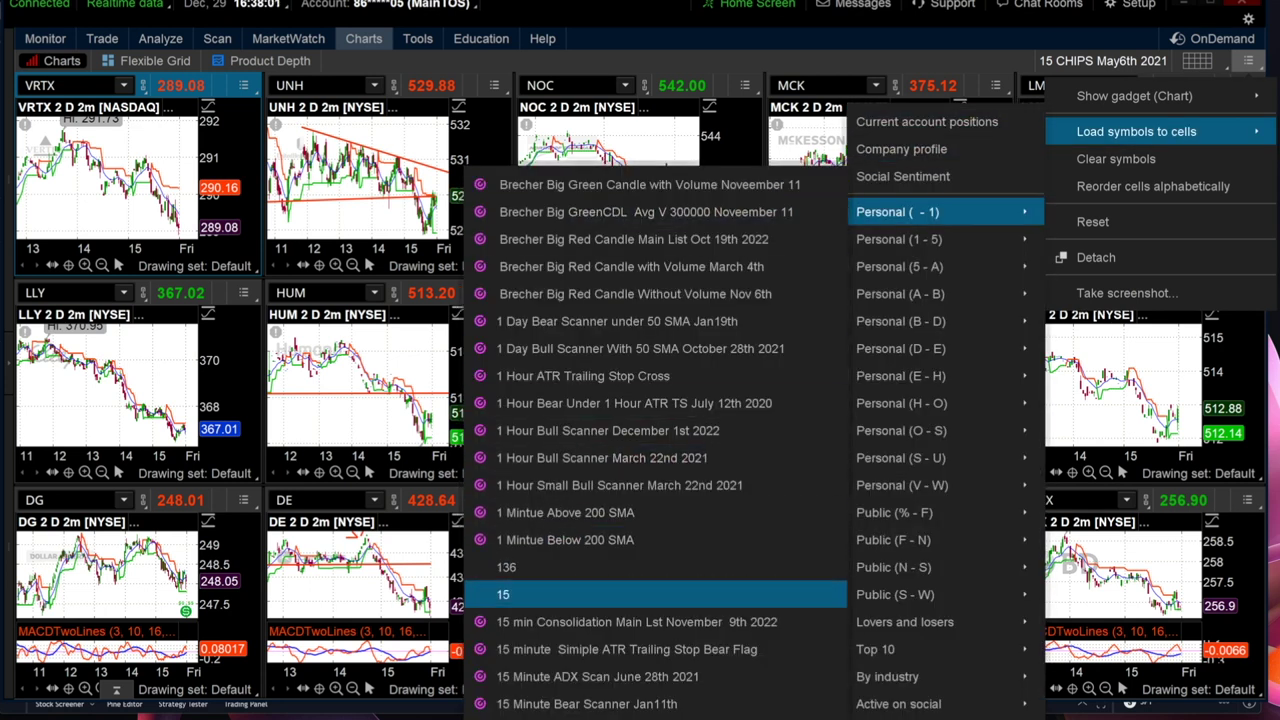
left_click(540, 594)
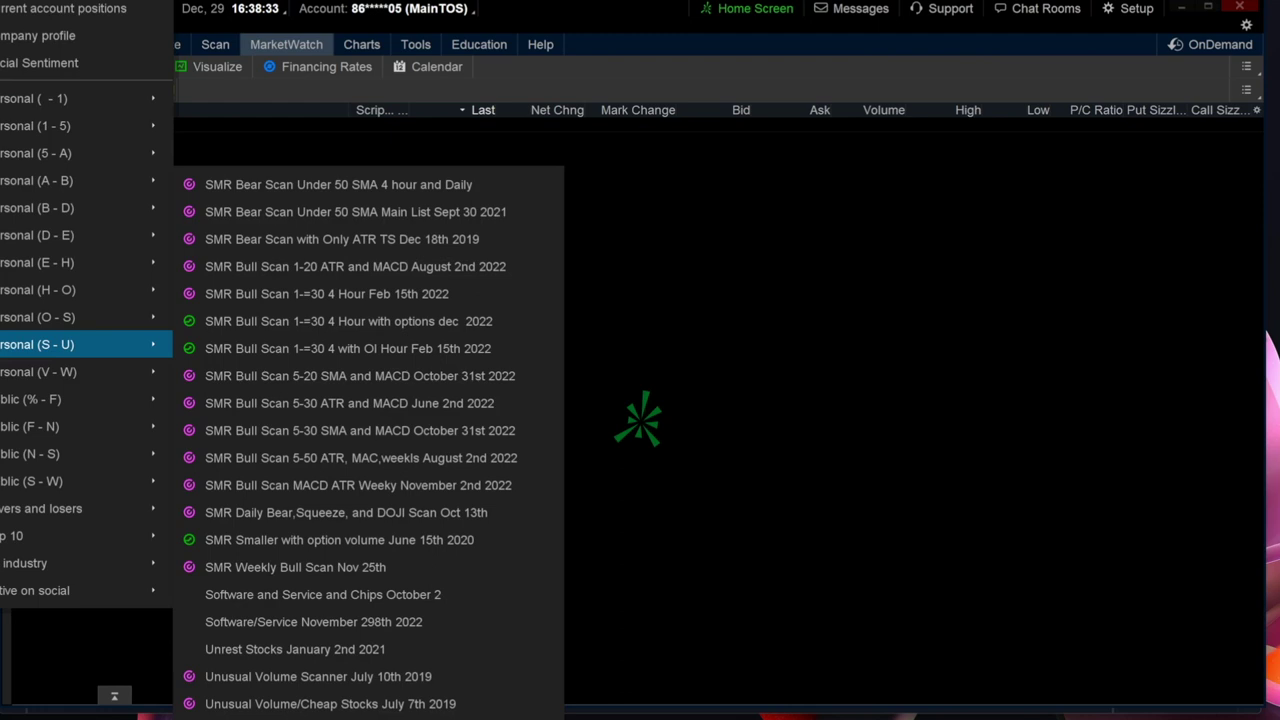
Display the personal watchlist 'shorts for tomorrow' in the MarketWatch quotes.
mouse_move(60, 317)
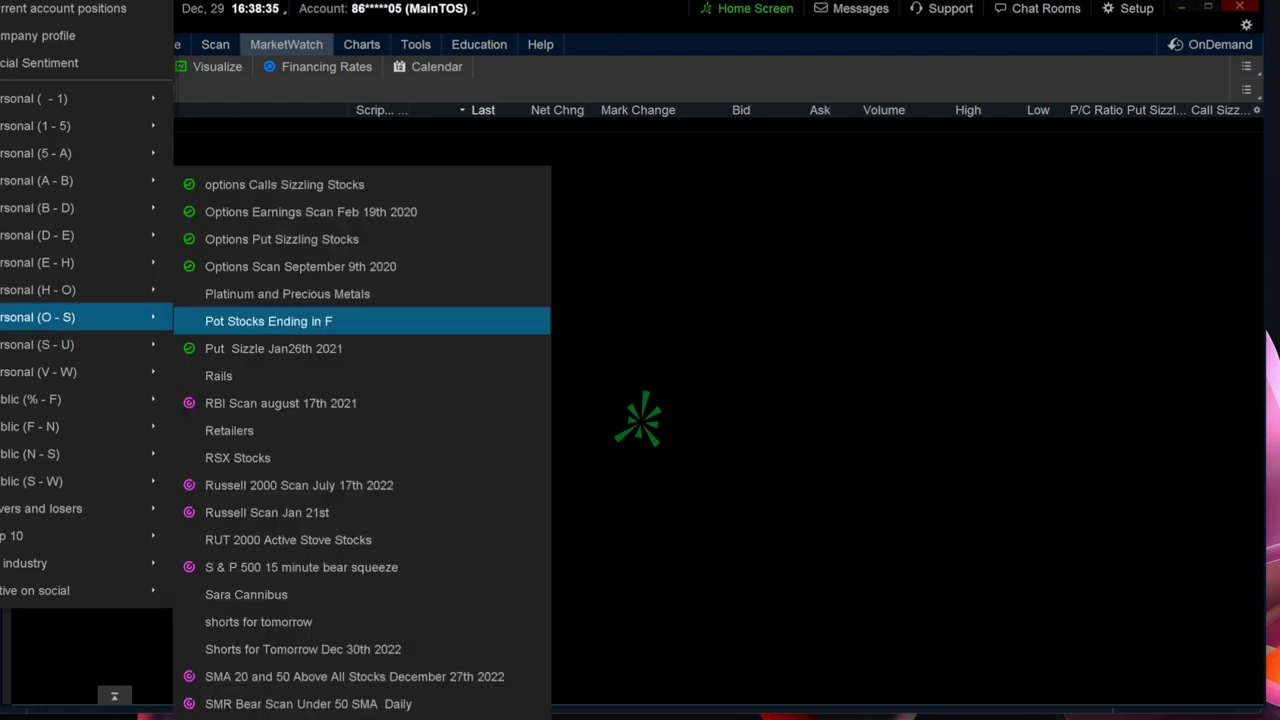
left_click(258, 621)
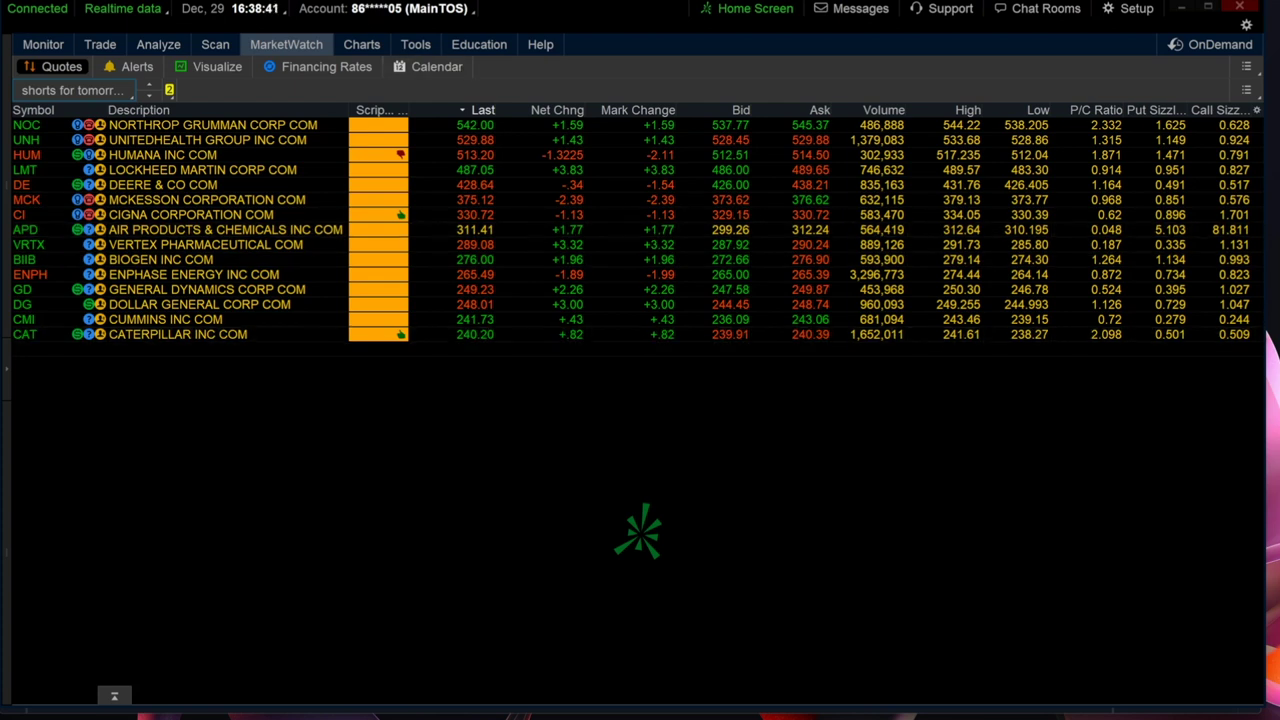
Switch to the Finviz screener in the browser and open page 2 of the results.
left_click_drag(684, 18, 10, 80)
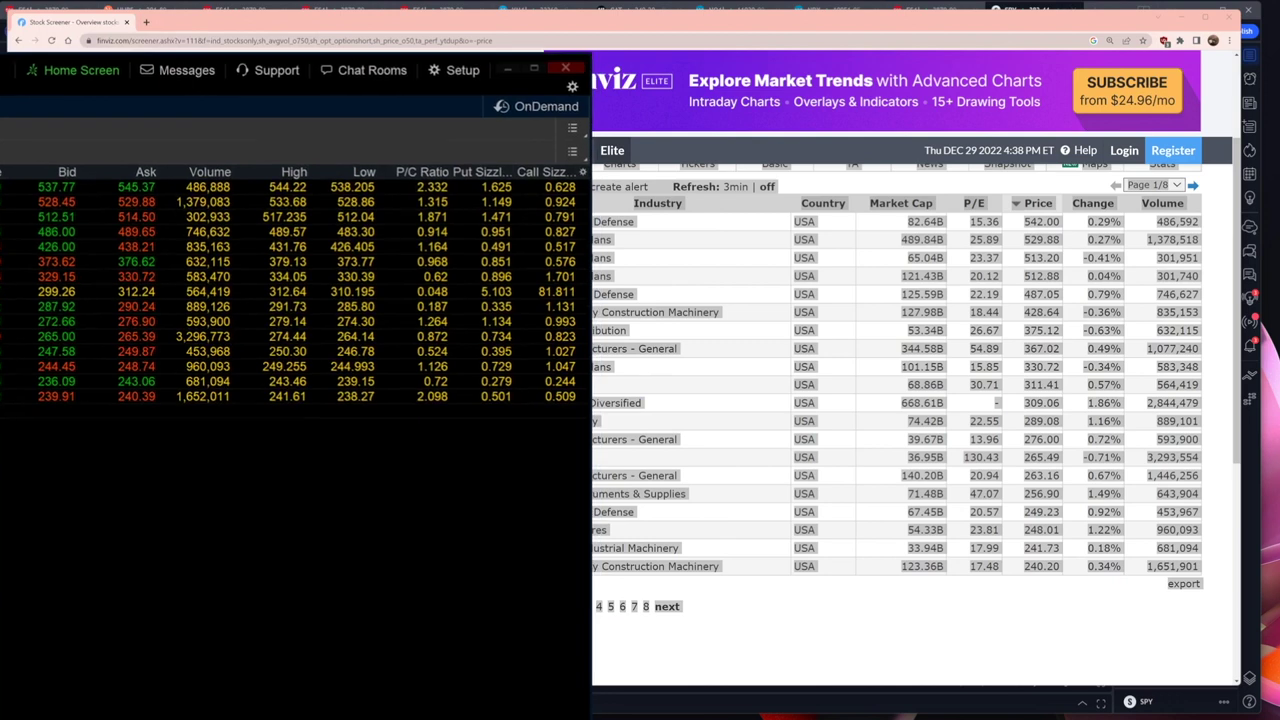
left_click(247, 385)
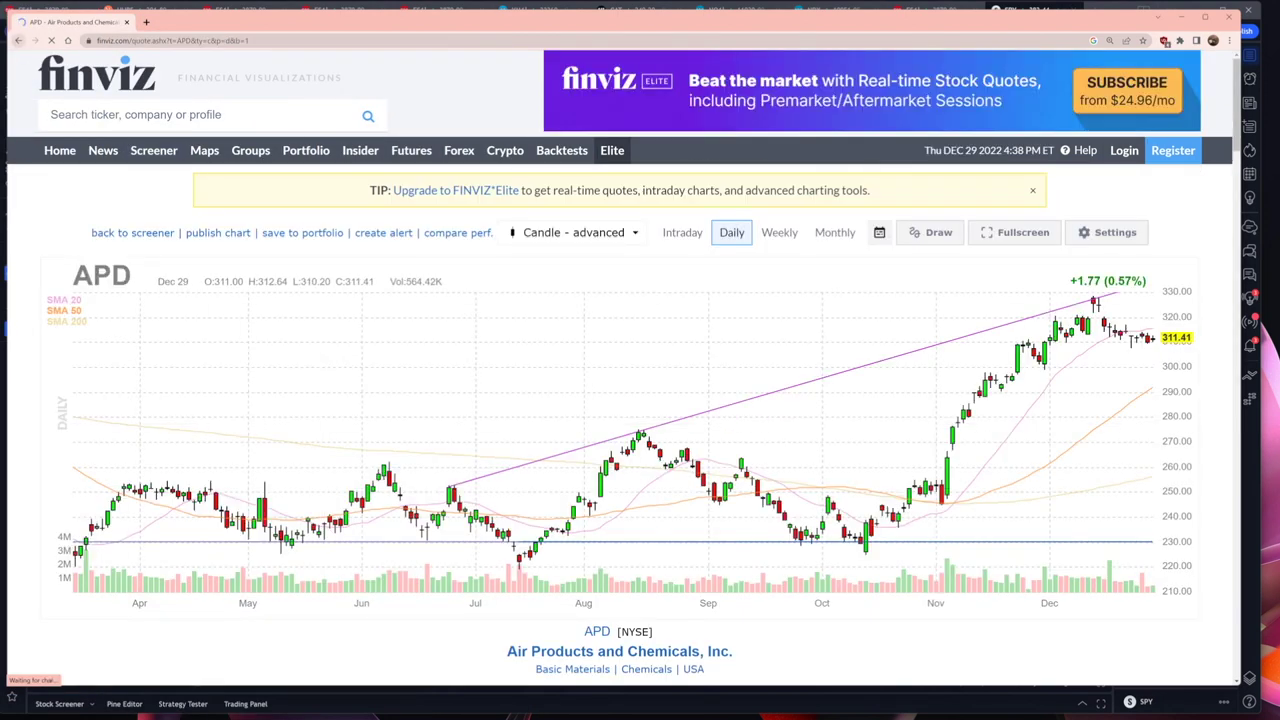
left_click(18, 40)
left_click(575, 606)
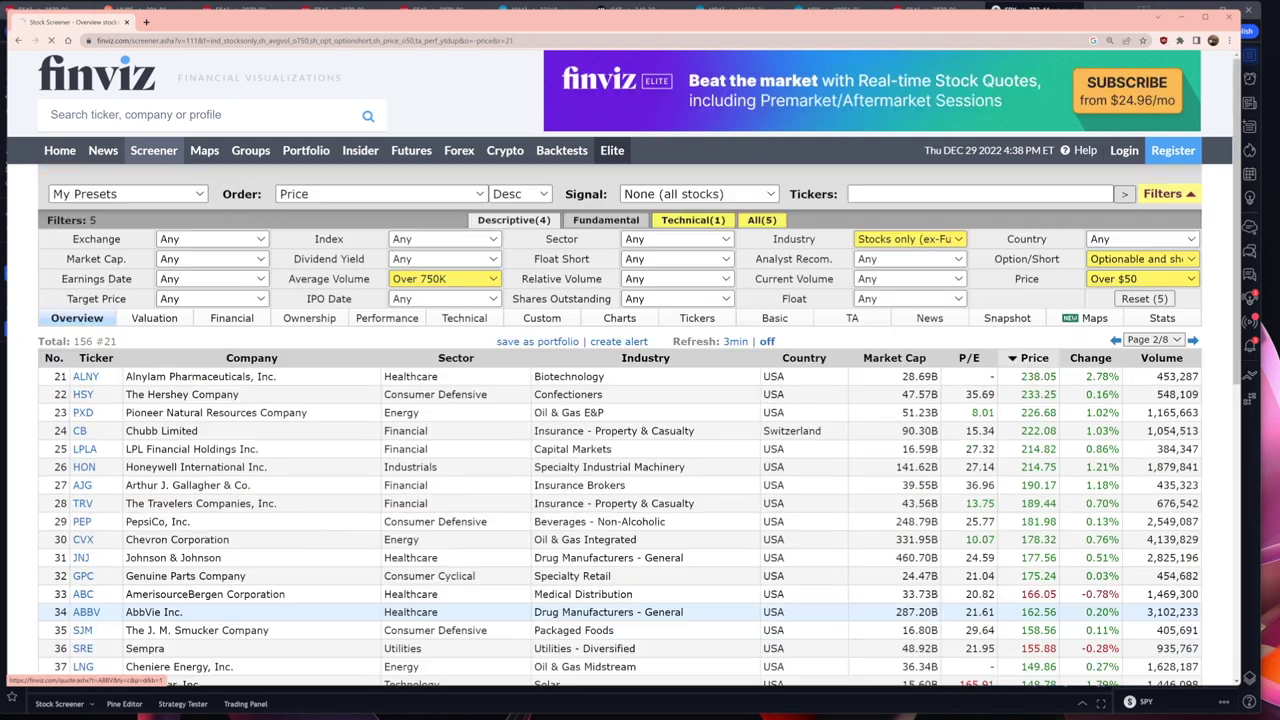
Select the whole page 2 results table, from ALNY to PWR, and copy it.
scroll(196, 467, "down", 2)
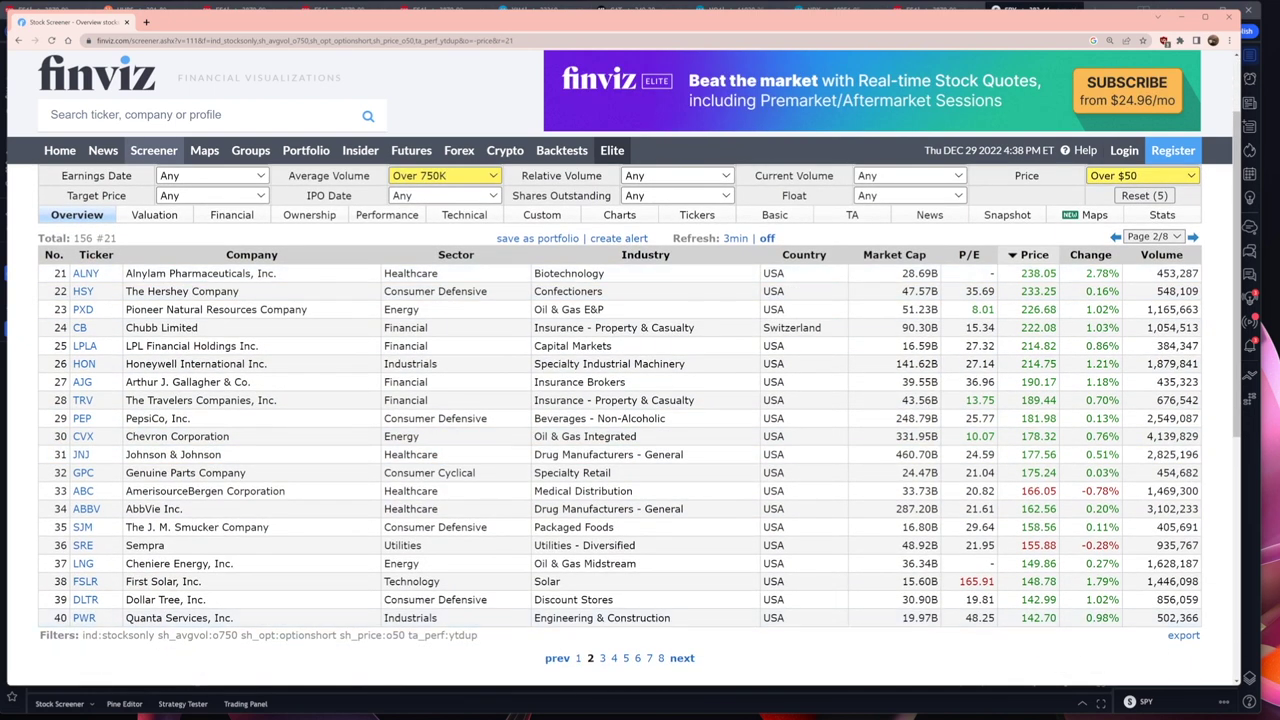
left_click_drag(30, 606, 1210, 624)
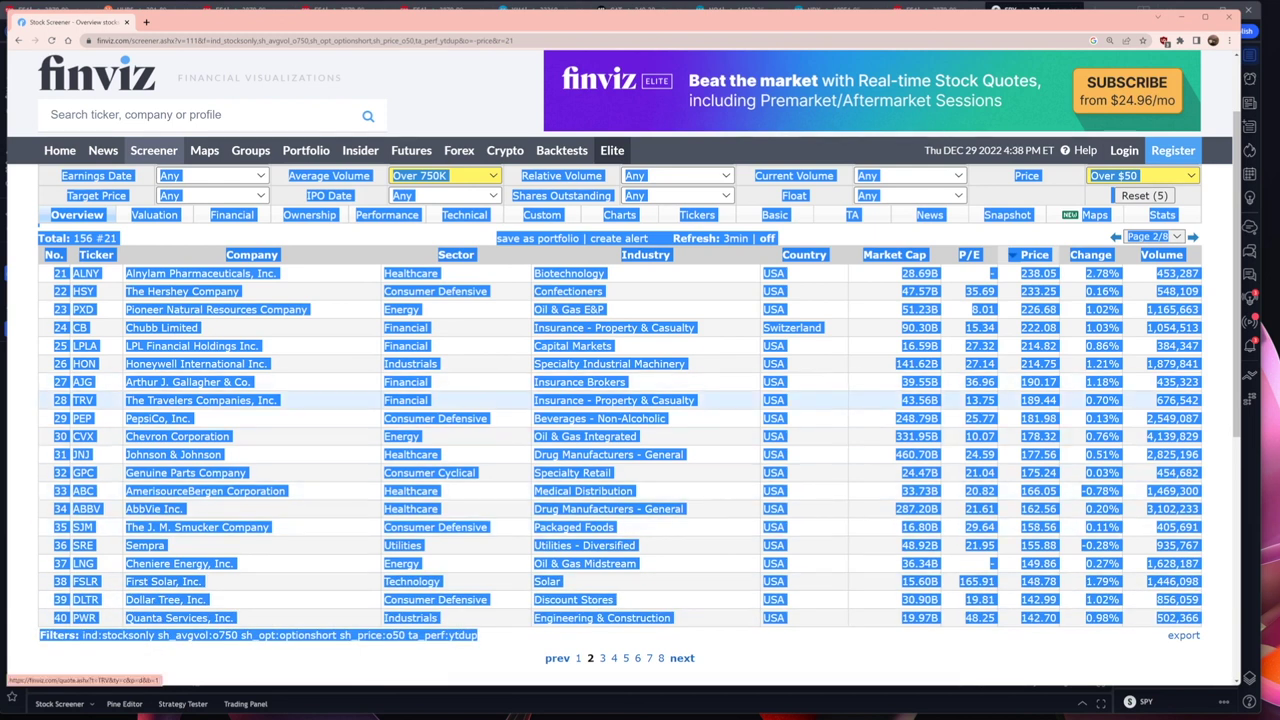
right_click(583, 399)
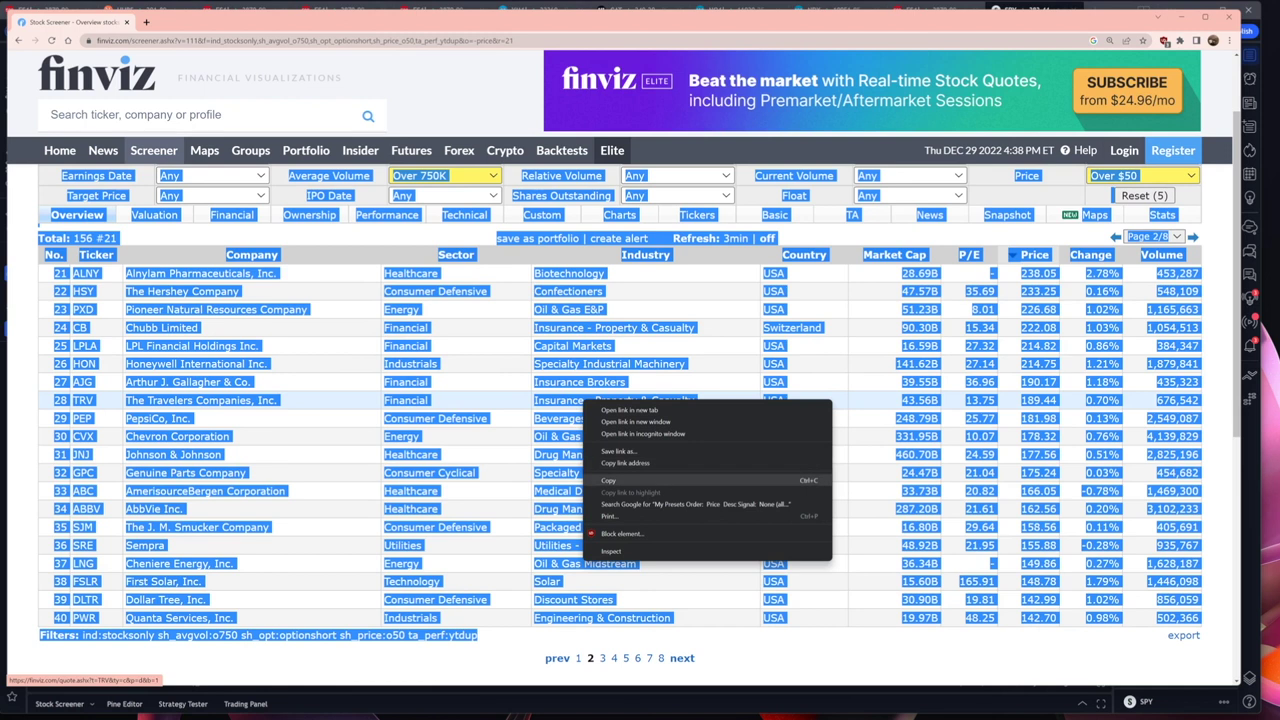
left_click(612, 481)
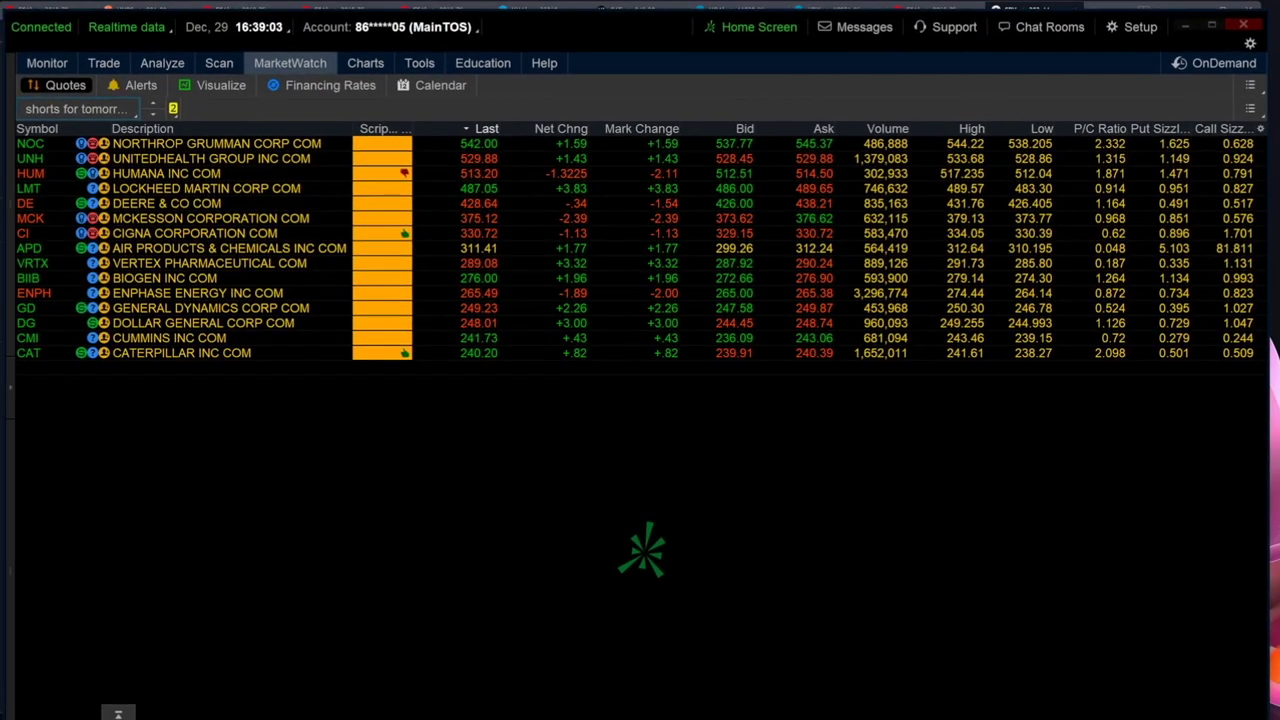
Switch to thinkorswim and import the clipboard symbols into 'shorts for tomorrow', adding them to the current symbols.
left_click(1249, 108)
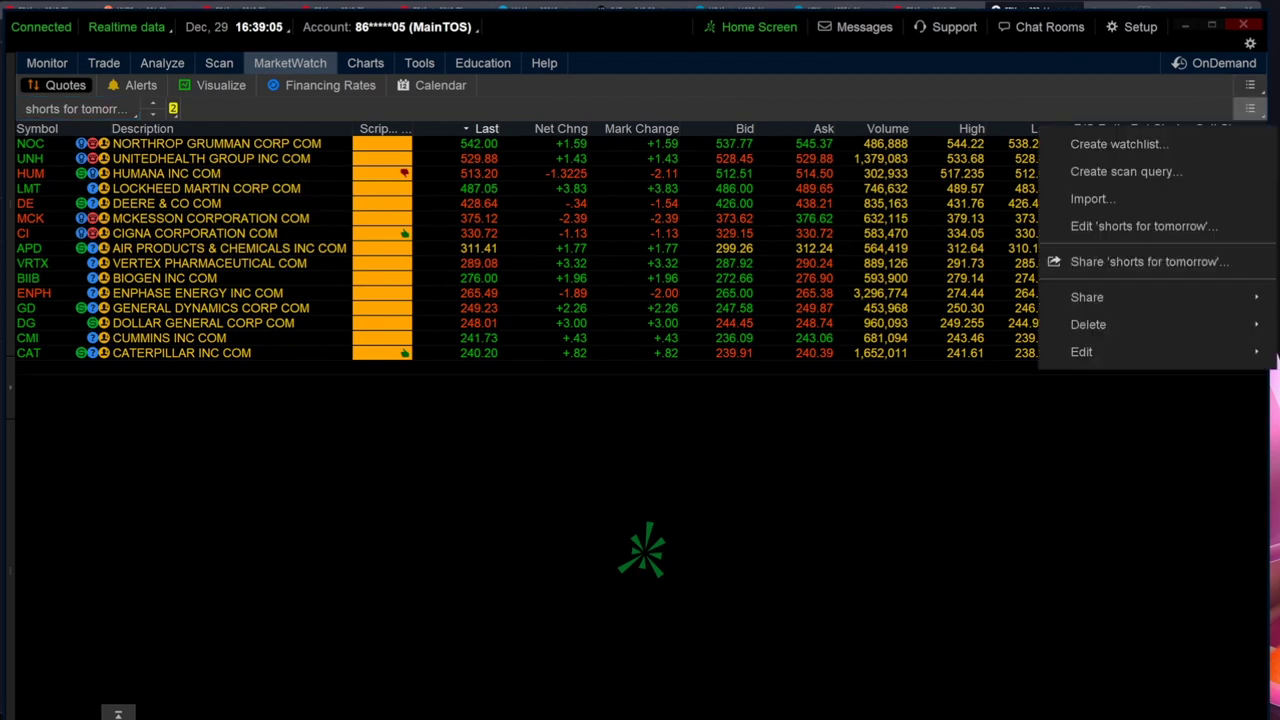
left_click(1092, 199)
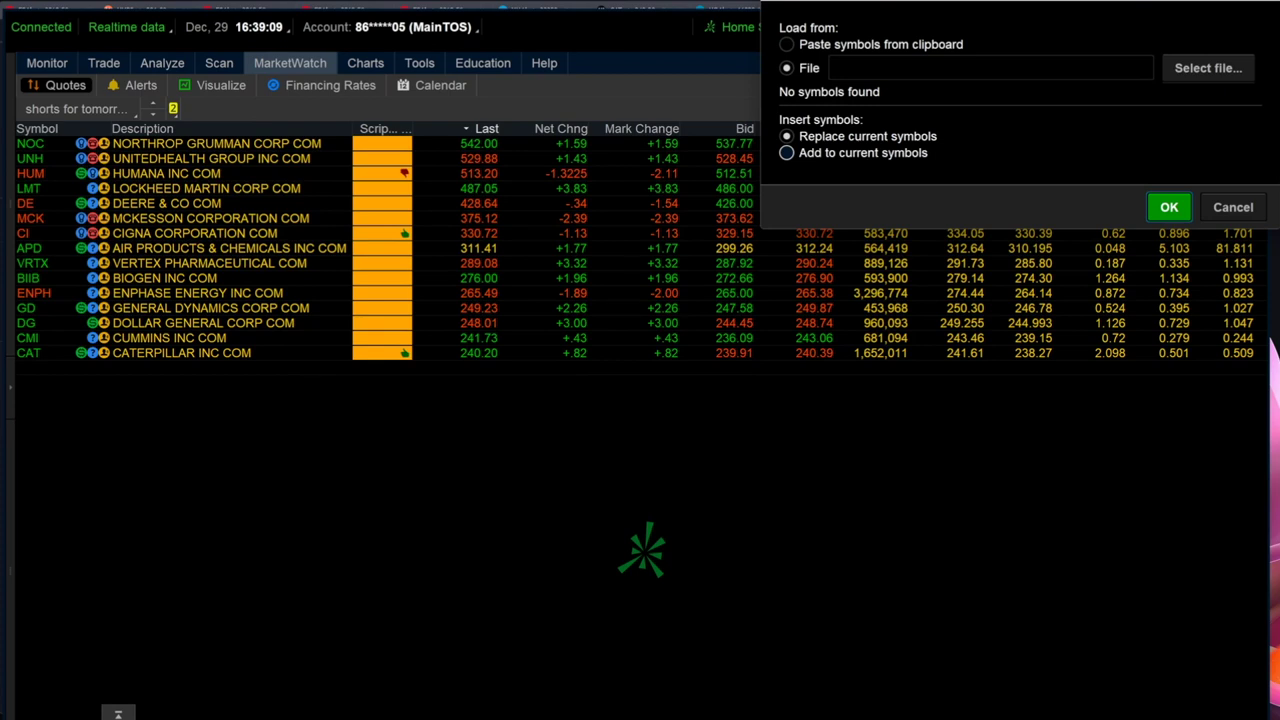
left_click(786, 152)
left_click(787, 44)
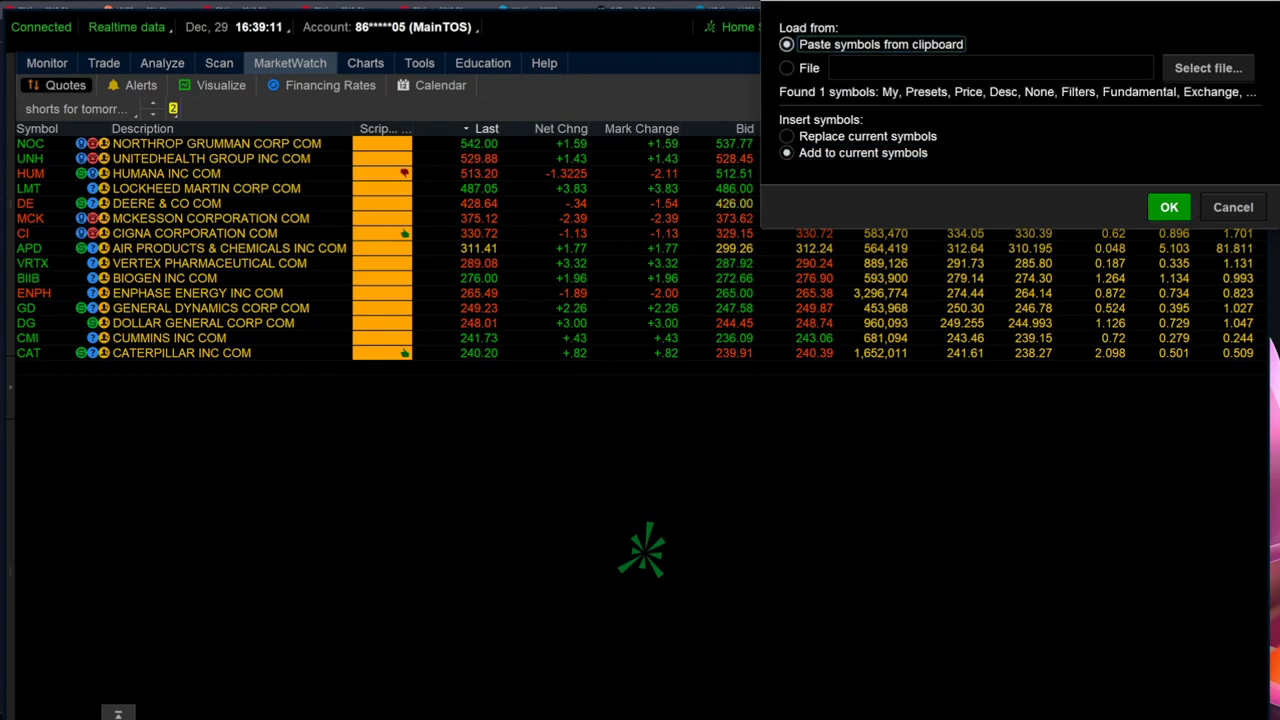
left_click(1169, 208)
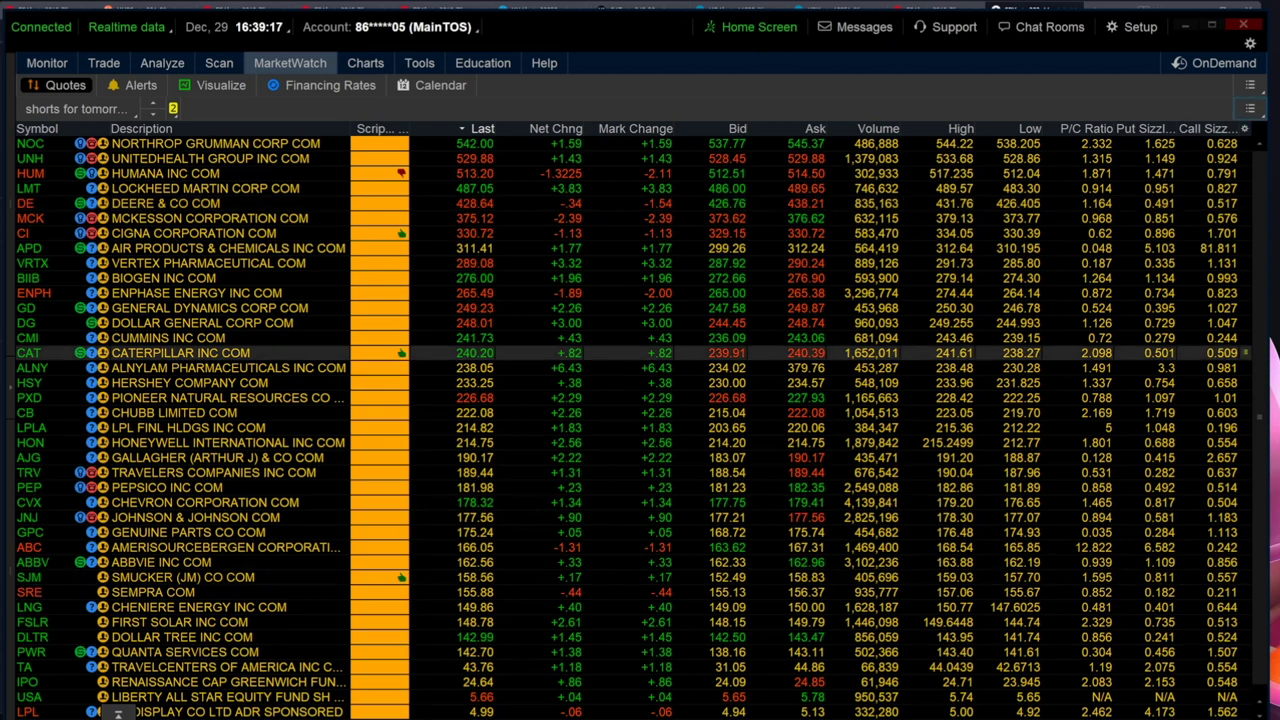
Remove the stray symbols LPL, USA, IPO and TA from the end of the watchlist.
left_click(118, 712)
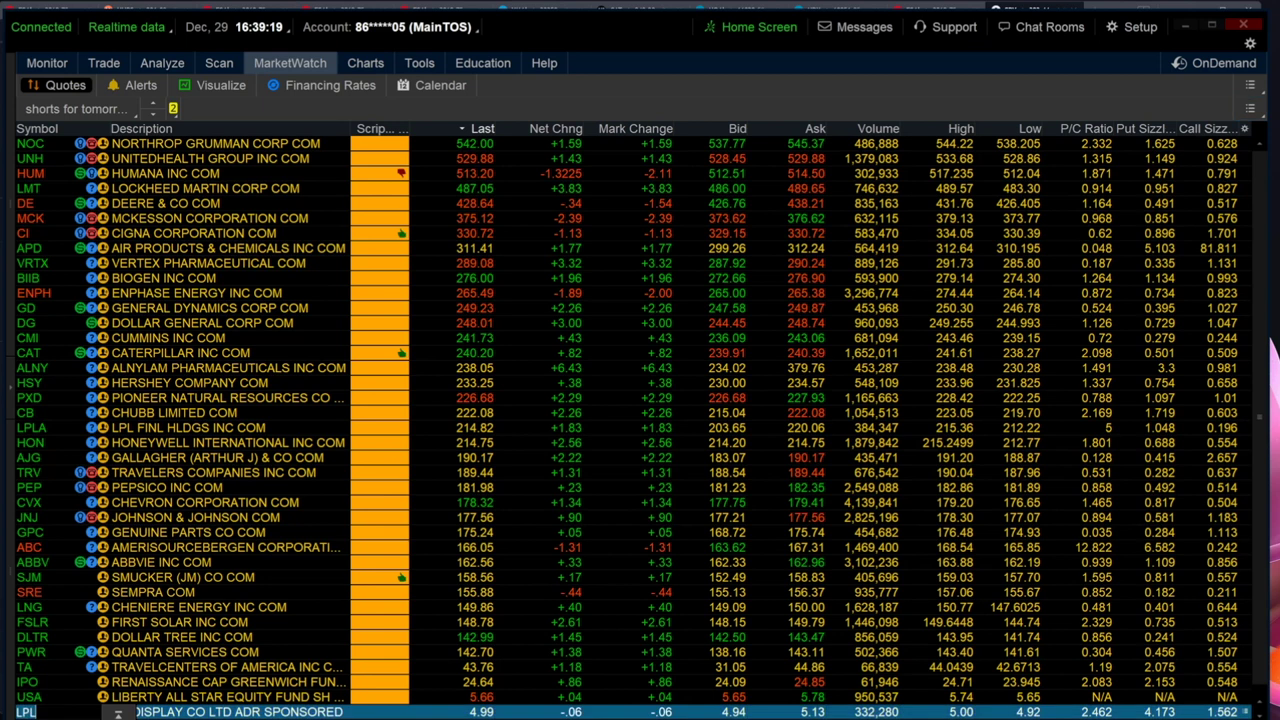
key("Delete")
left_click(40, 697)
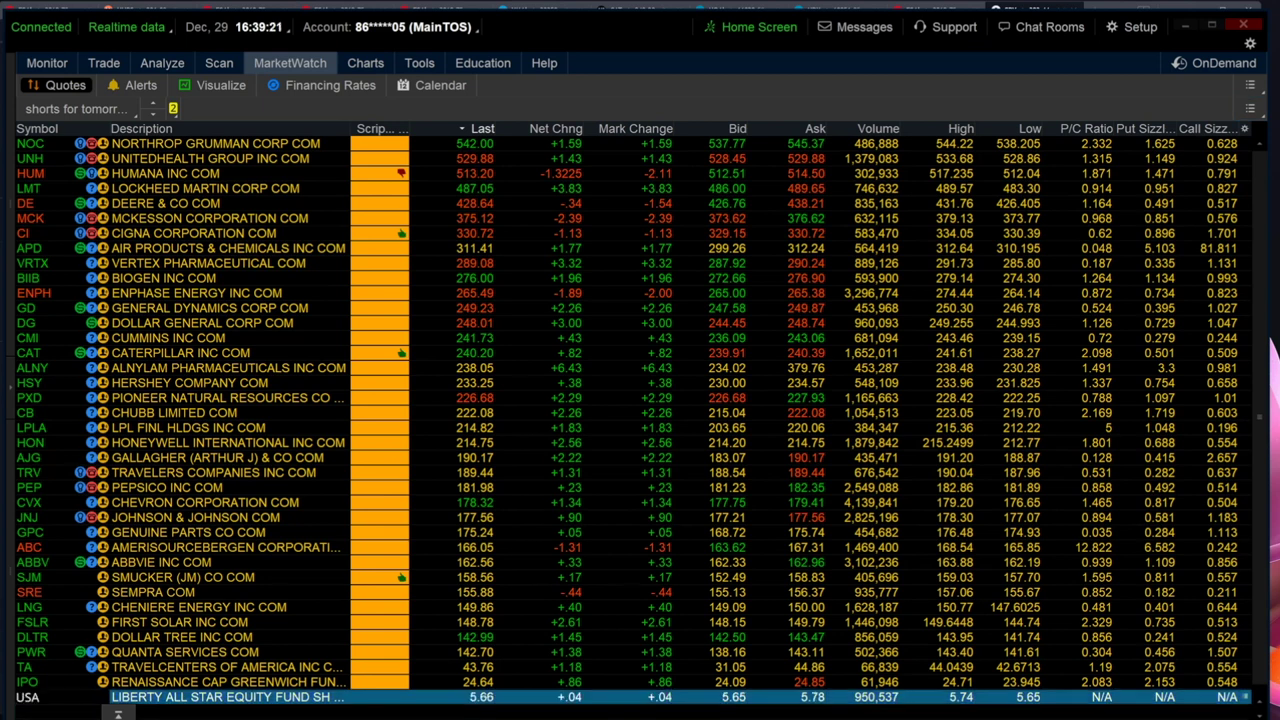
key("Delete")
key("Delete")
key("Delete")
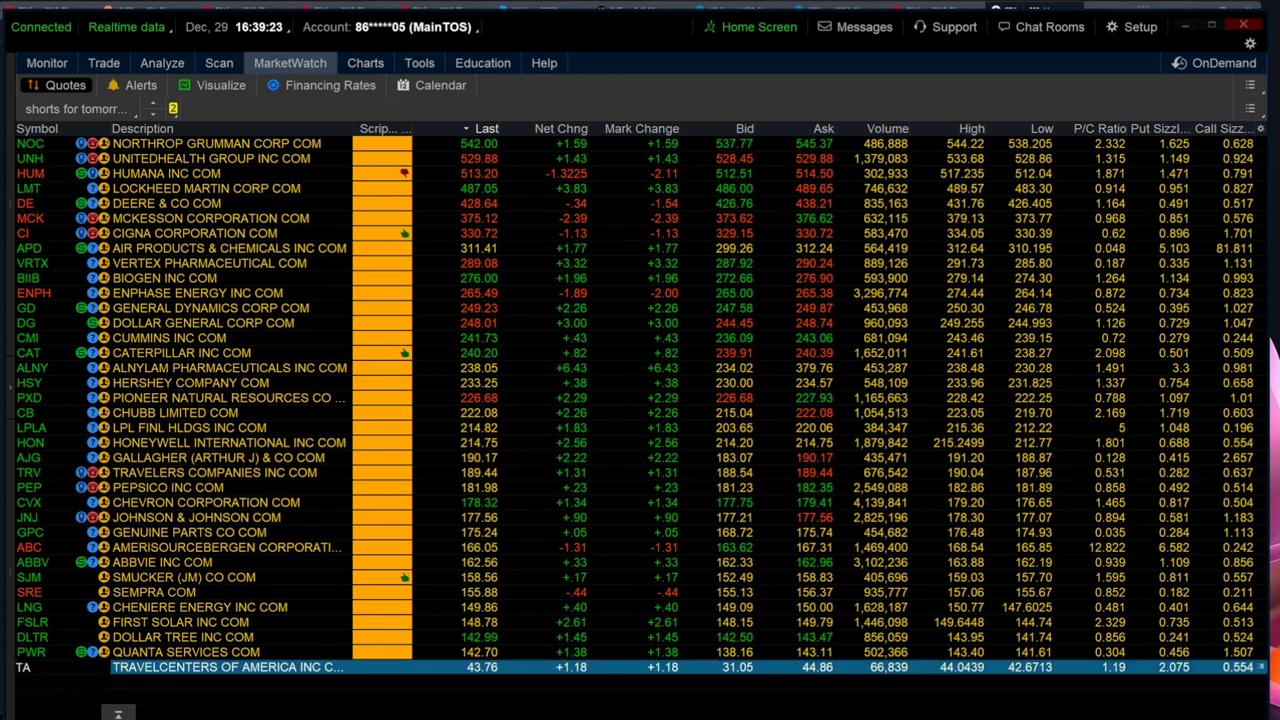
key("Delete")
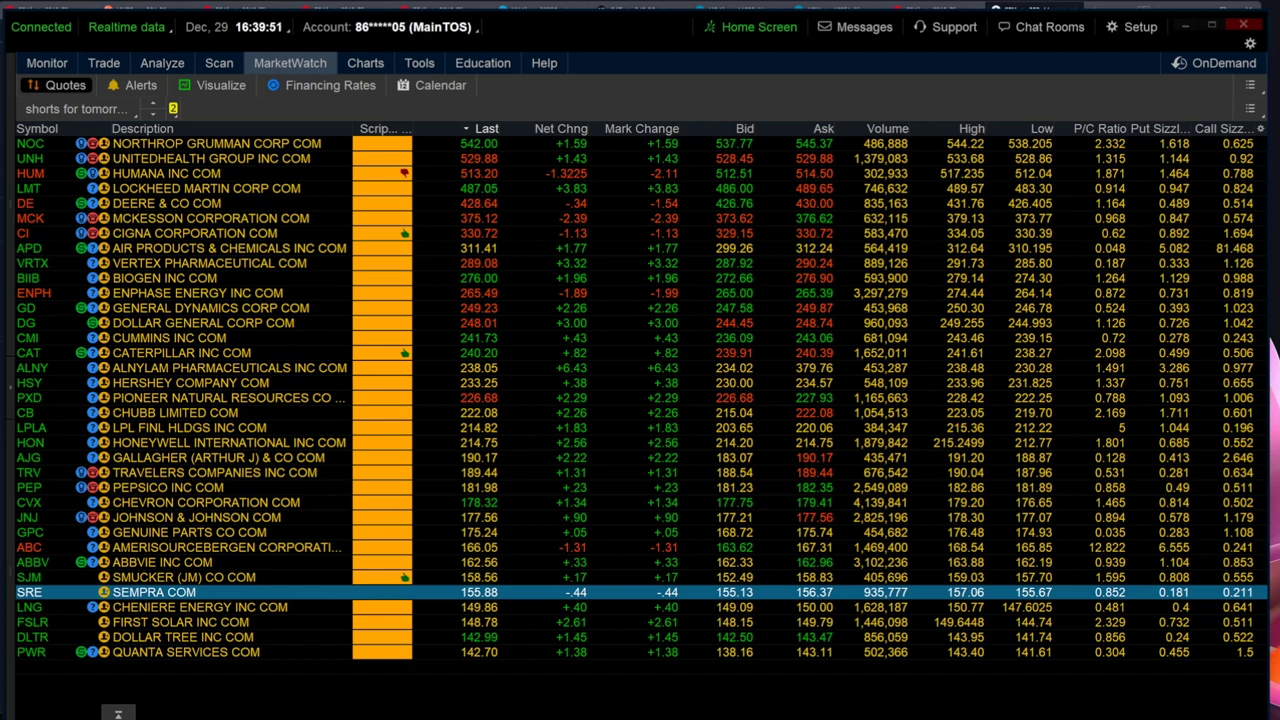
View the detached 15-chart grid window and move it back out of the way.
mouse_move(219, 64)
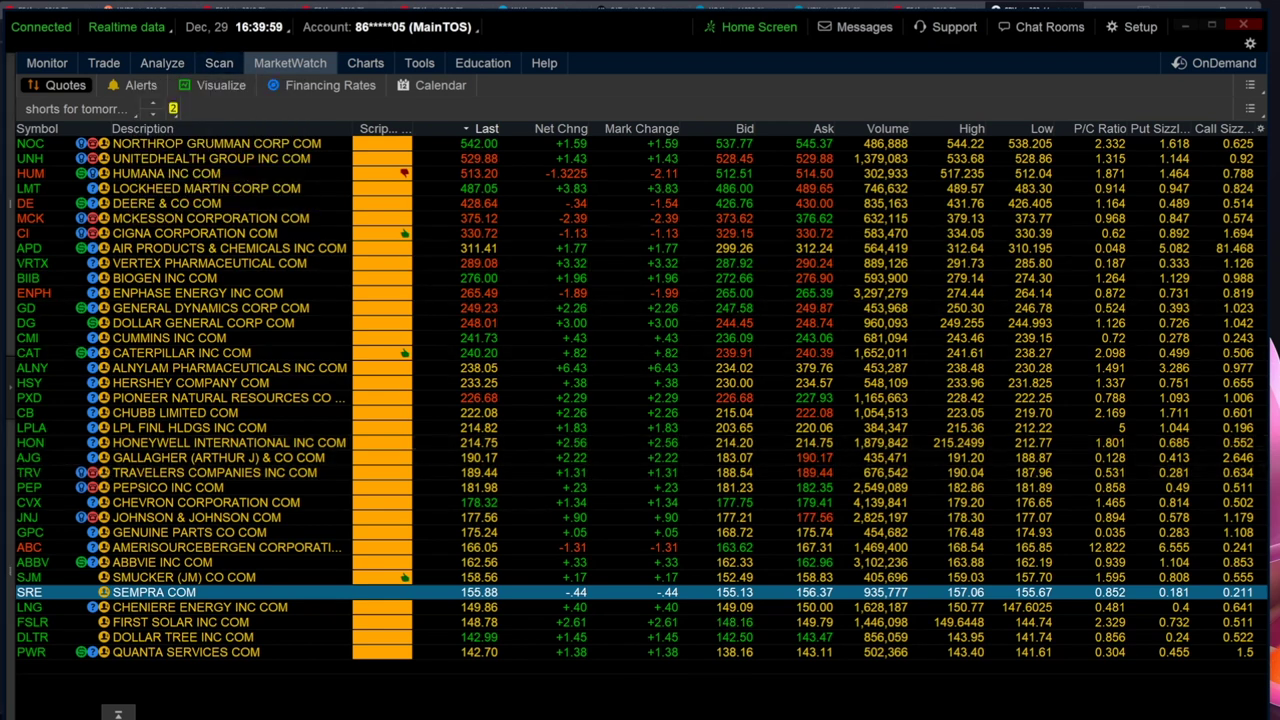
left_click_drag(2, 700, 130, 650)
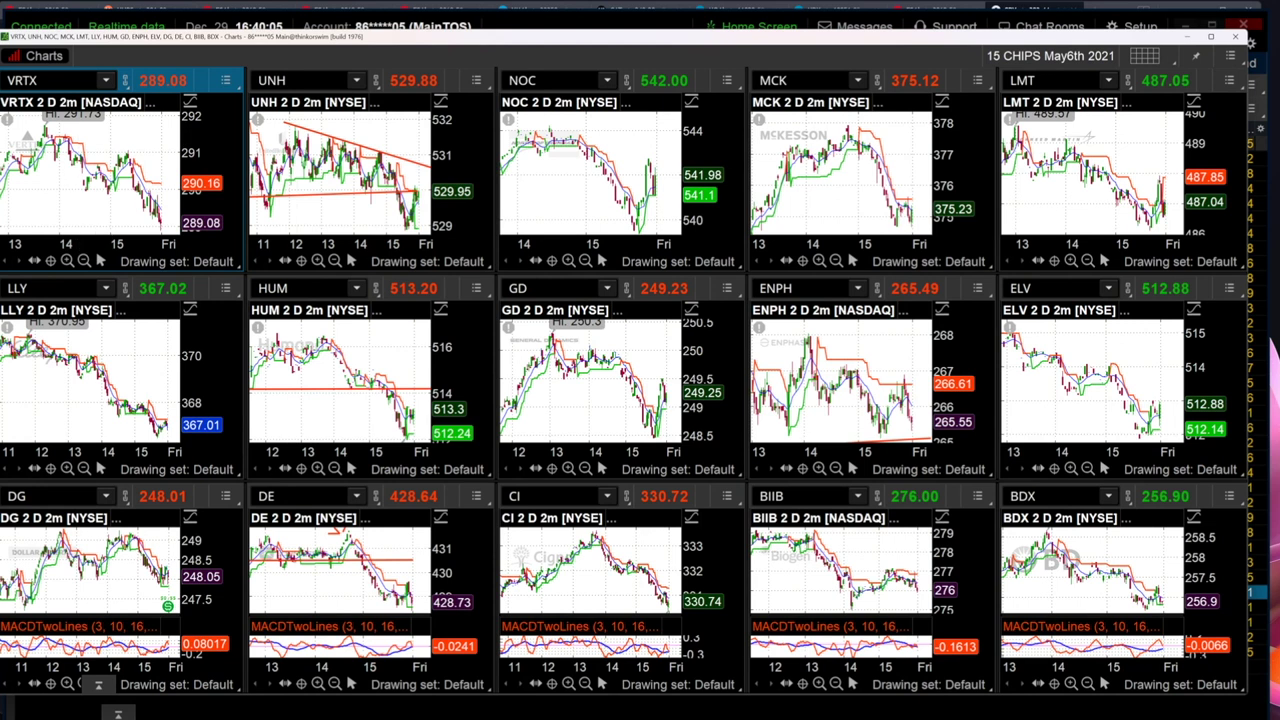
left_click_drag(860, 37, 180, 715)
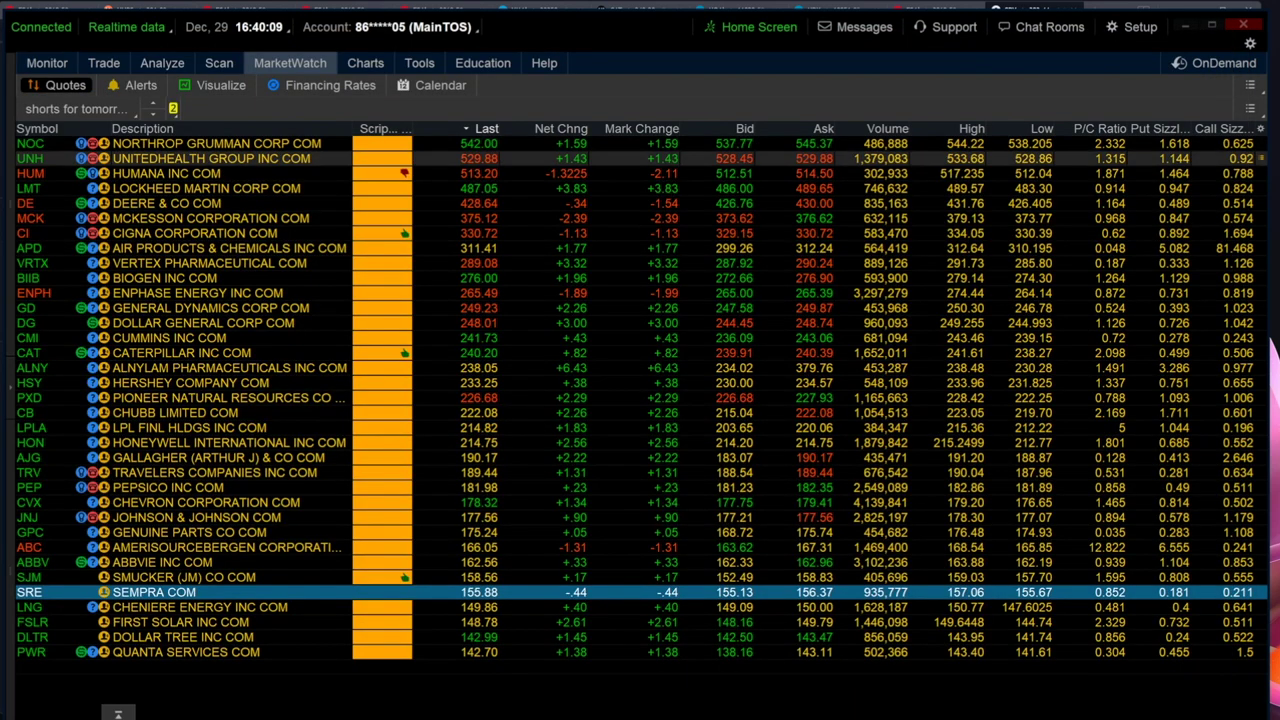
Set the Stock Hacker scan to search in the personal watchlist 15.
left_click(219, 62)
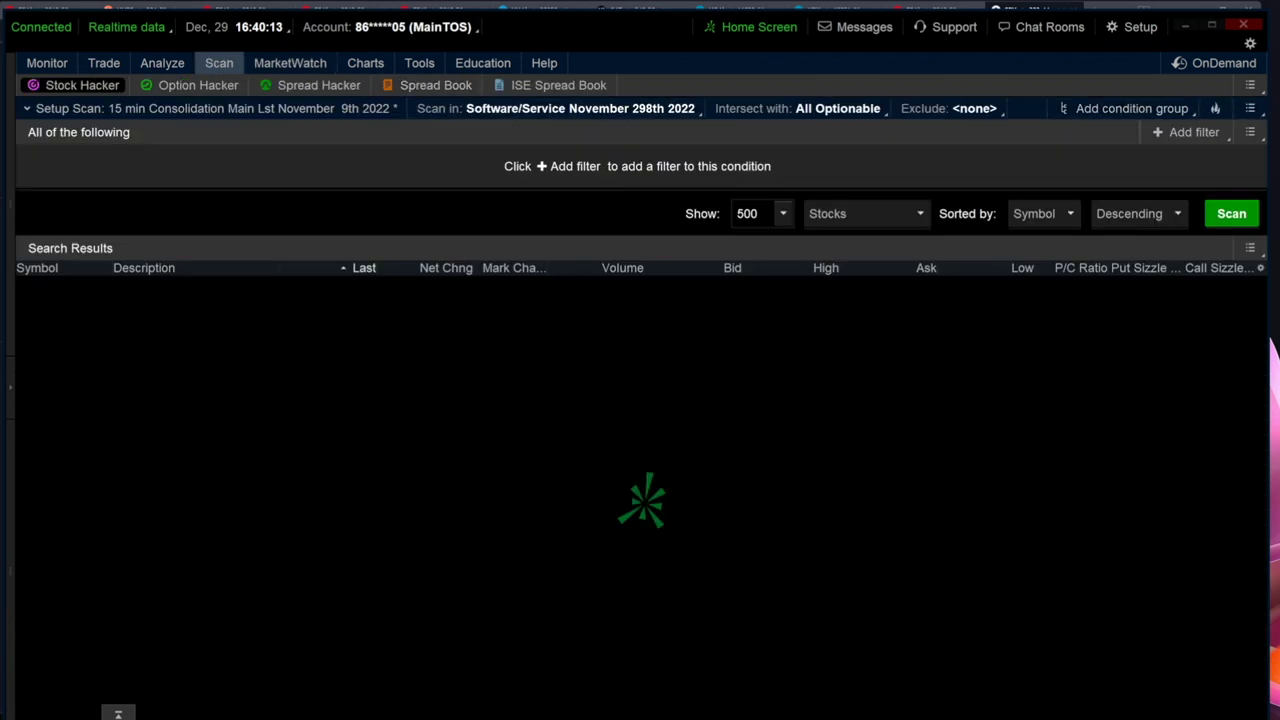
left_click(560, 108)
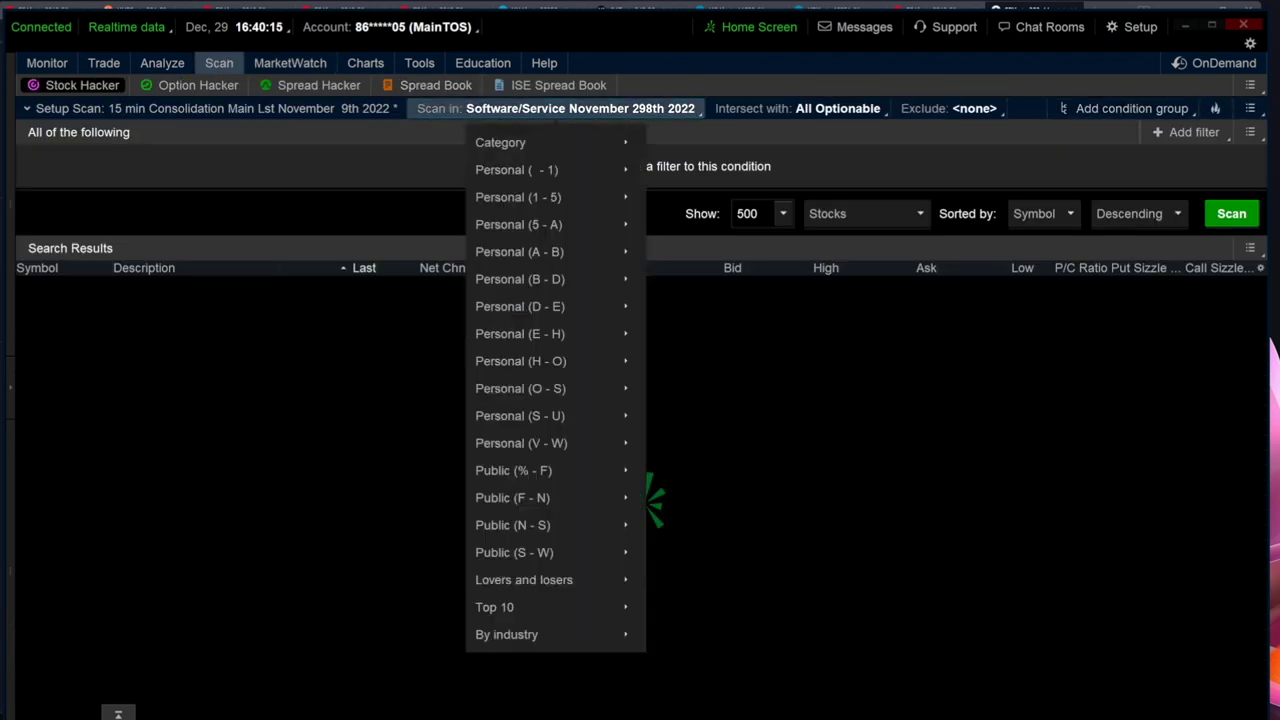
mouse_move(520, 170)
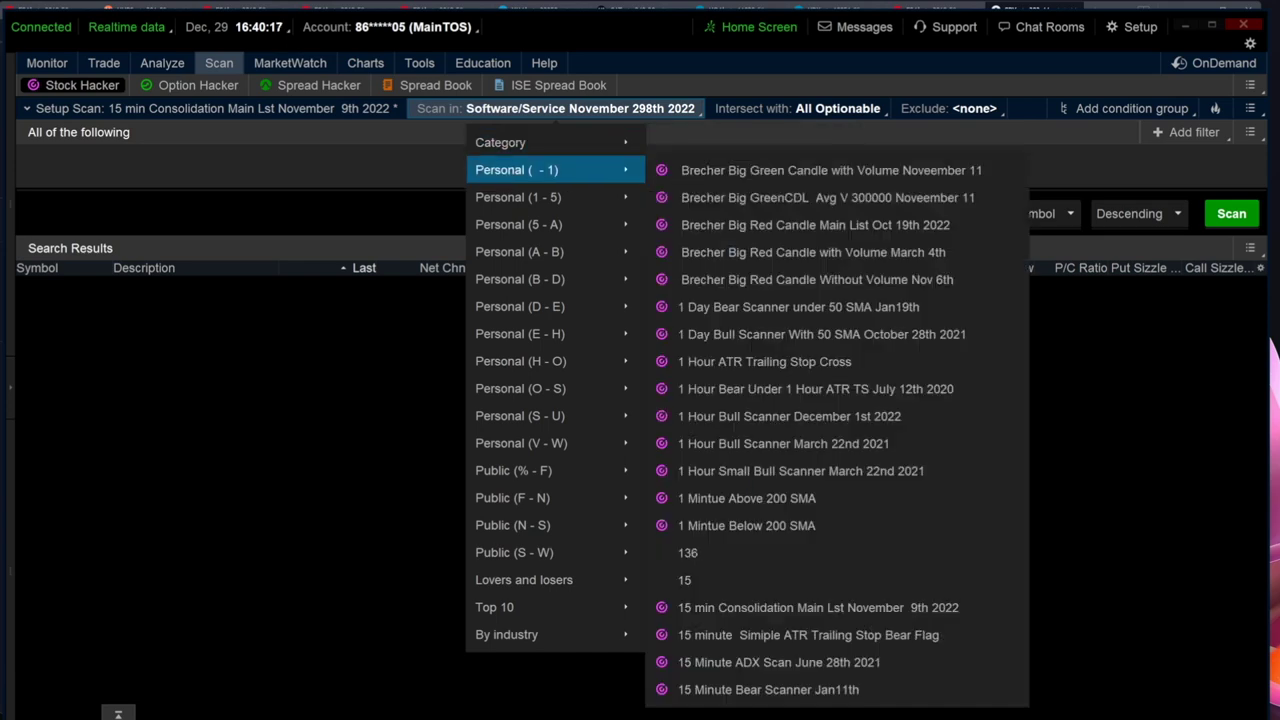
left_click(684, 580)
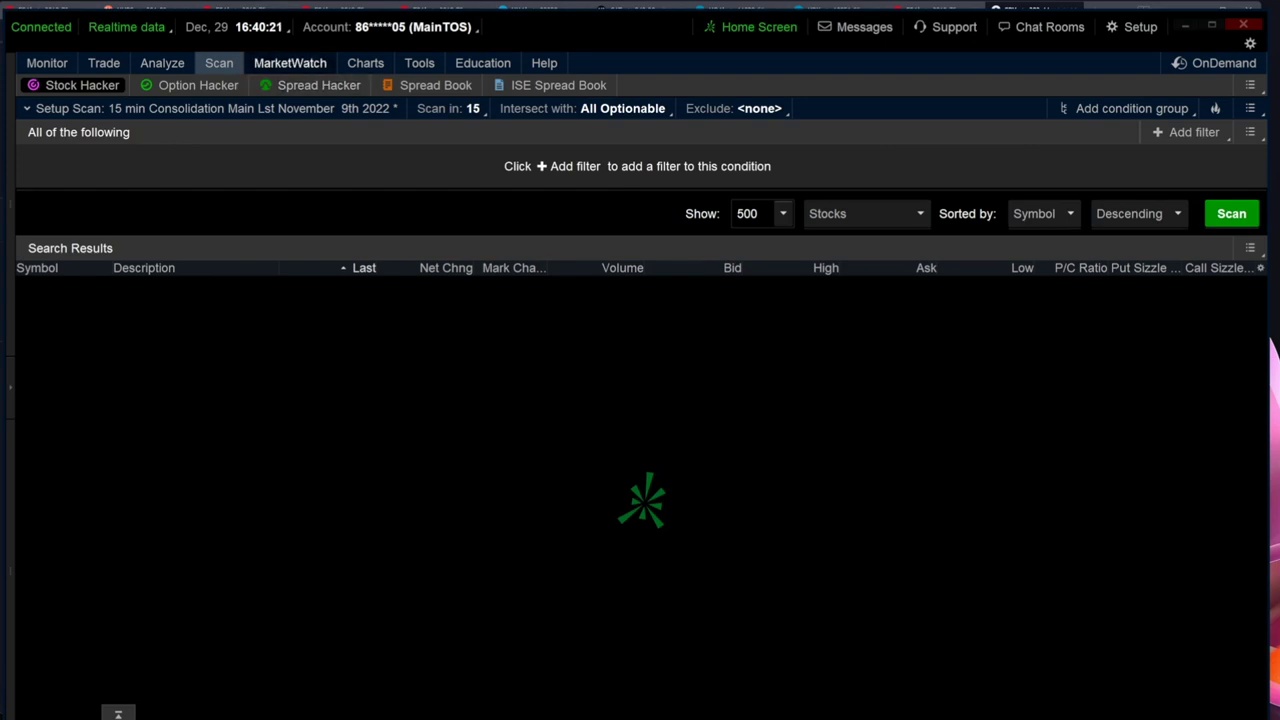
Examine the MarketWatch options for creating and managing watchlists, and the list of personal watchlists.
left_click(290, 62)
left_click(1250, 108)
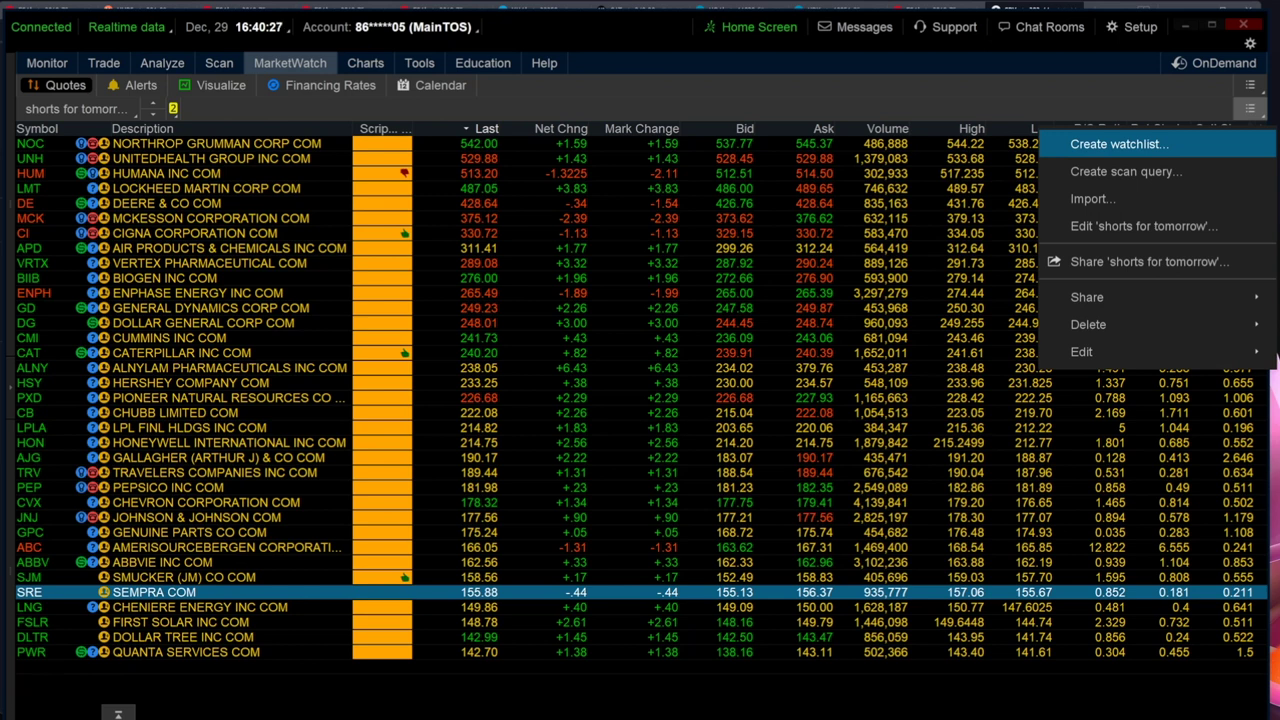
left_click(240, 109)
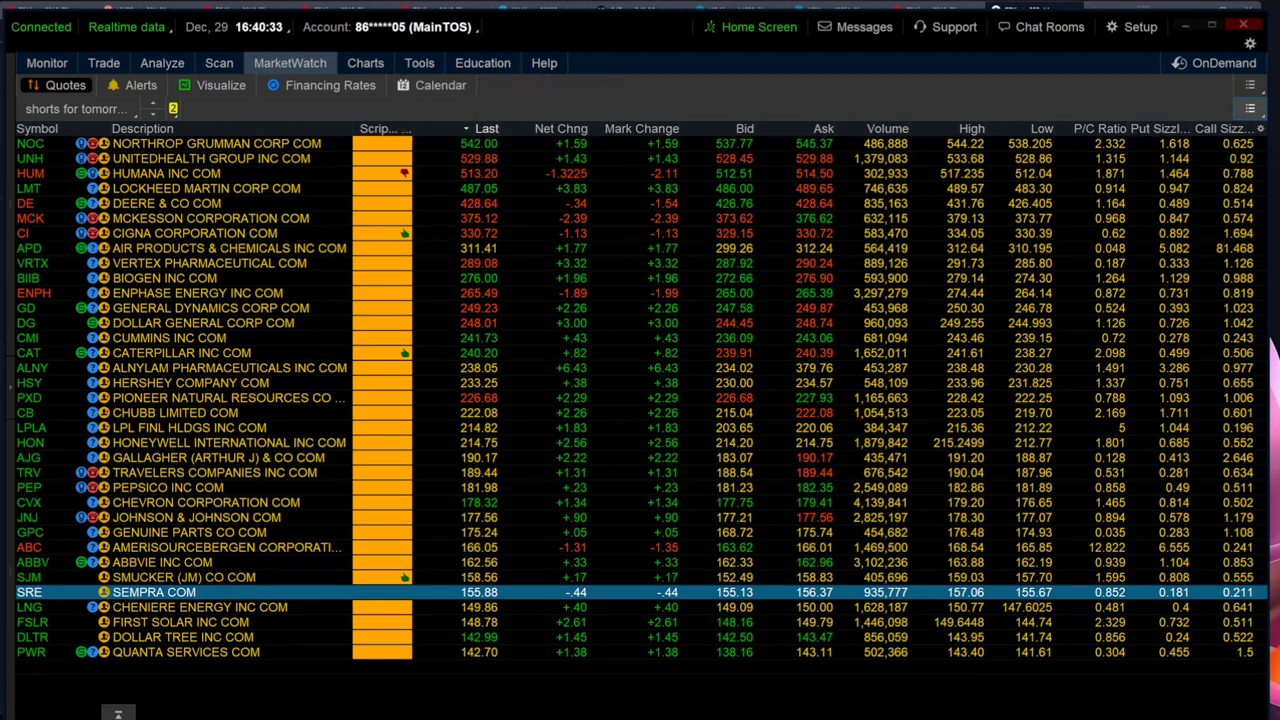
left_click(1250, 108)
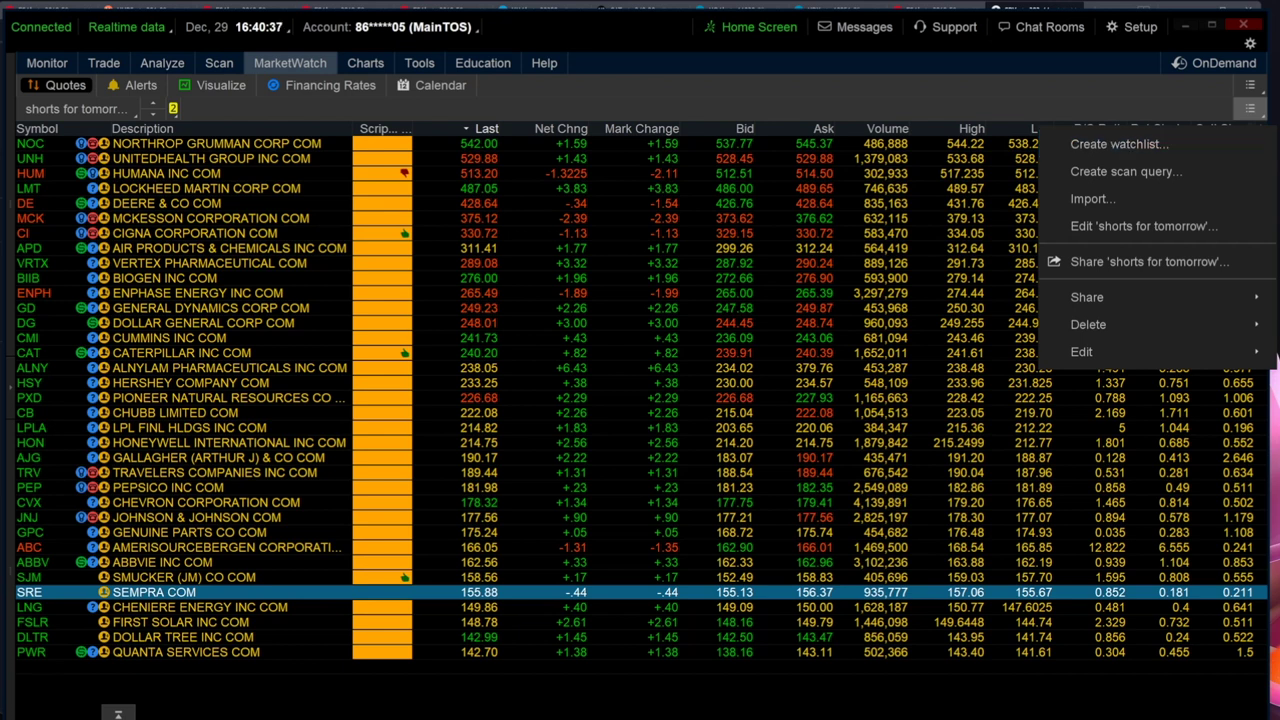
left_click(75, 108)
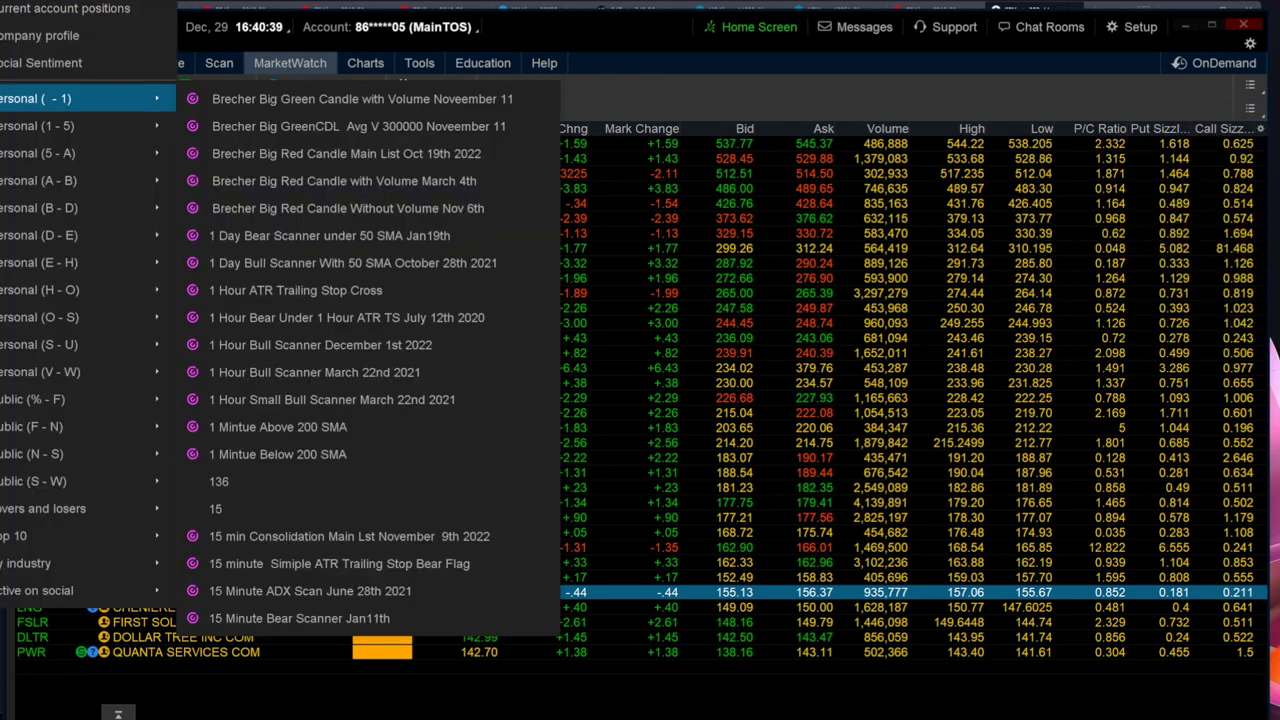
key("Escape")
left_click(1250, 85)
left_click(1250, 85)
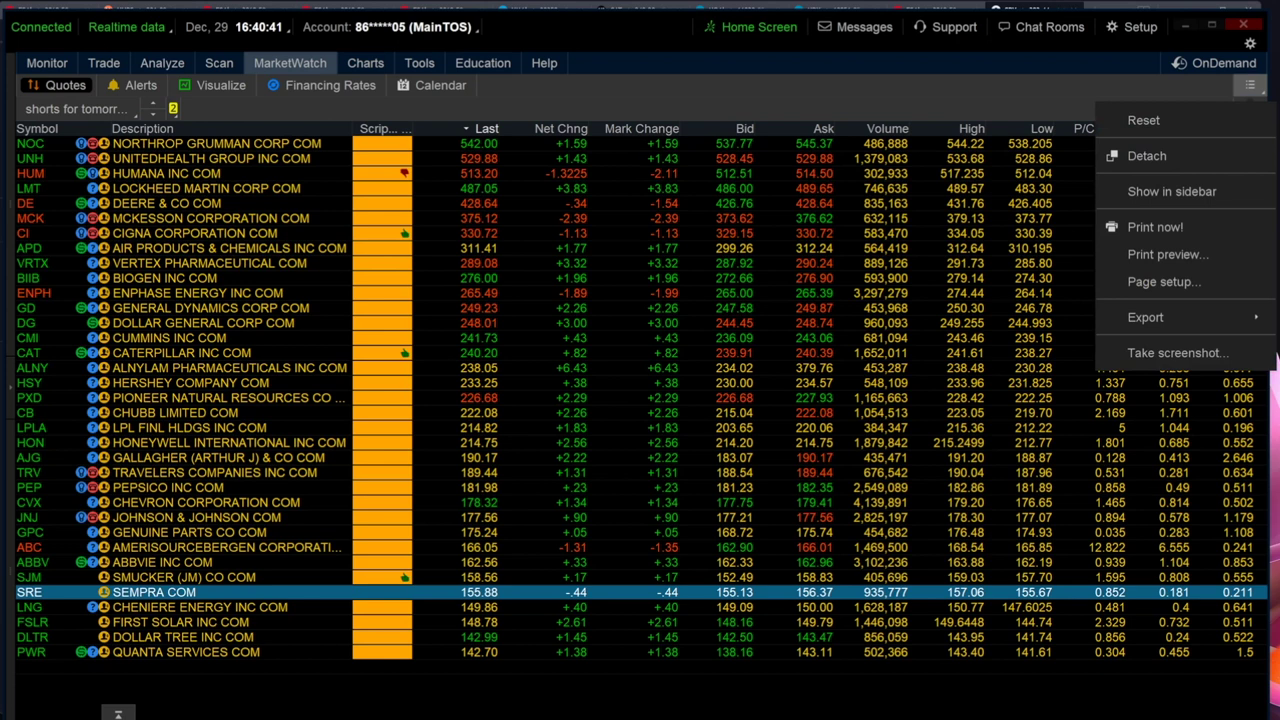
key("Escape")
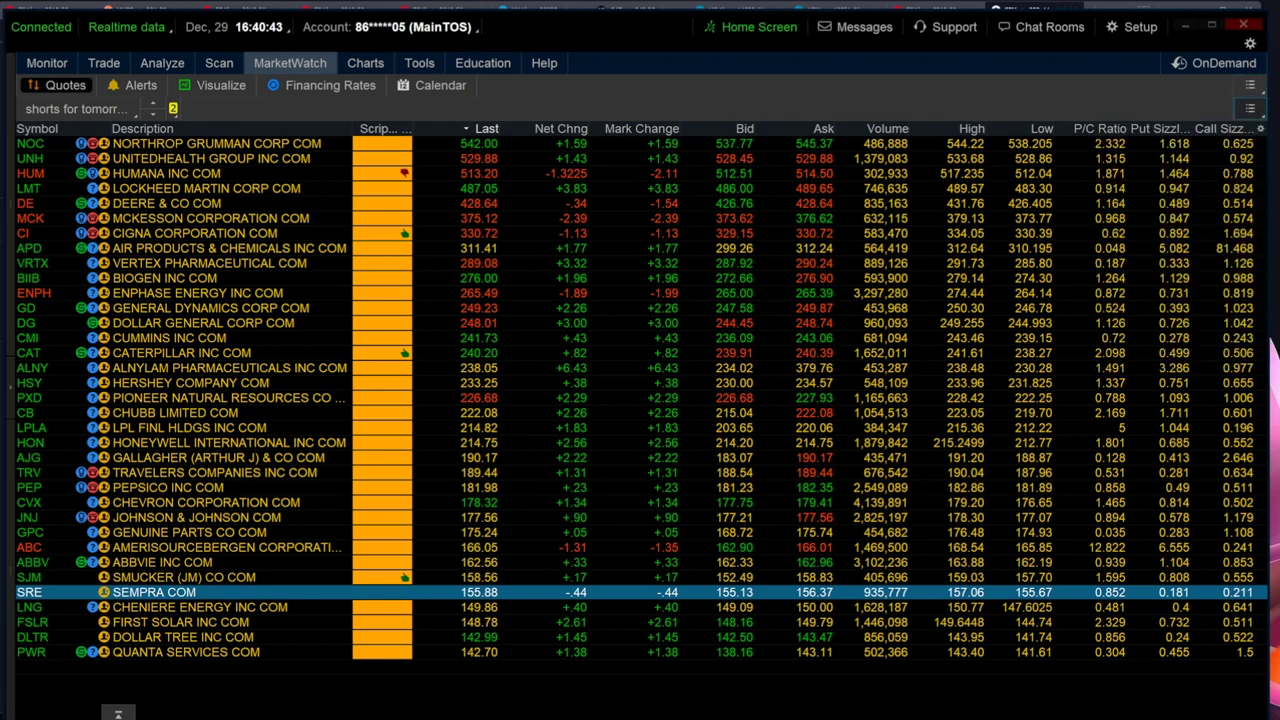
View the form for creating a new watchlist and close it without creating one.
left_click(1250, 108)
left_click(1118, 144)
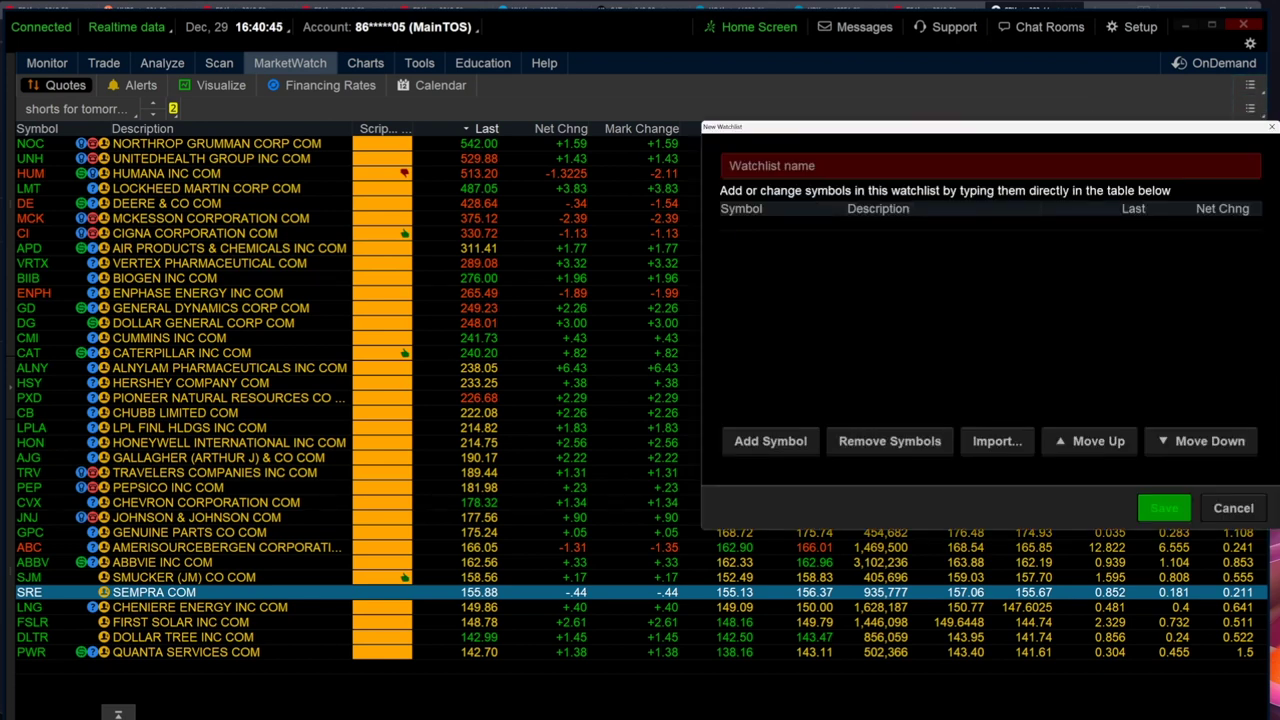
left_click(1233, 508)
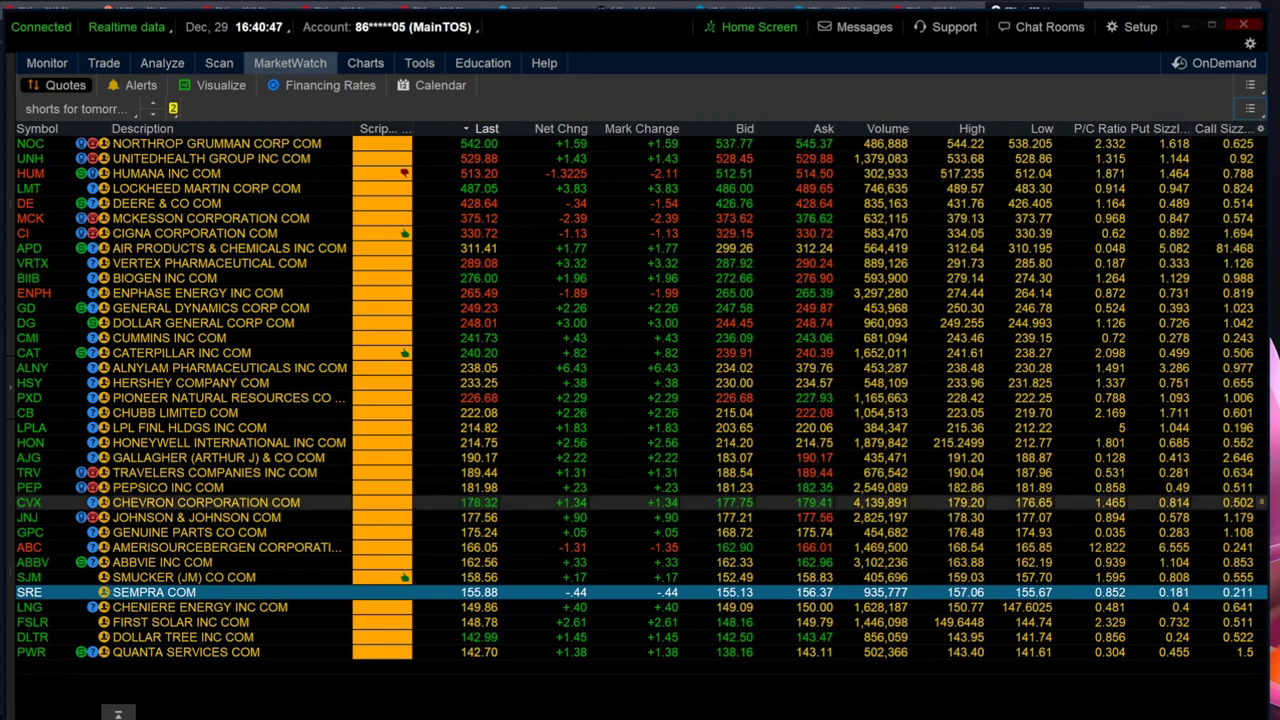
left_click(1250, 108)
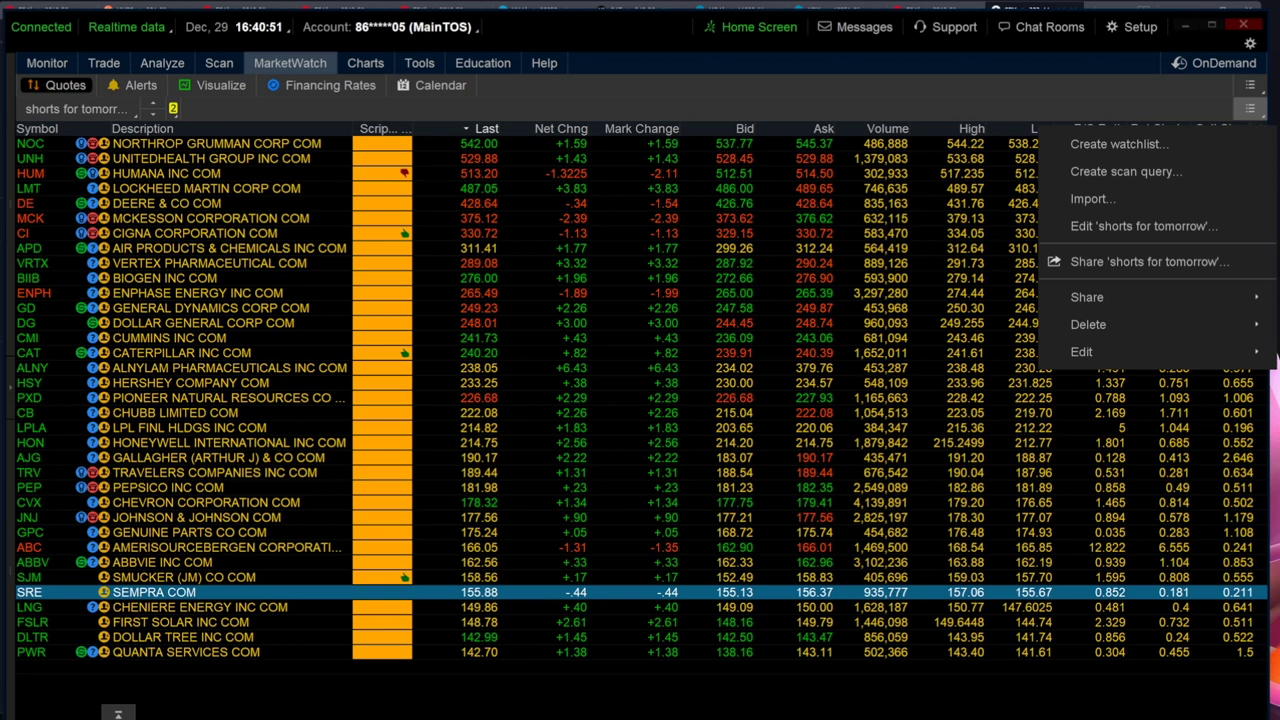
left_click(322, 86)
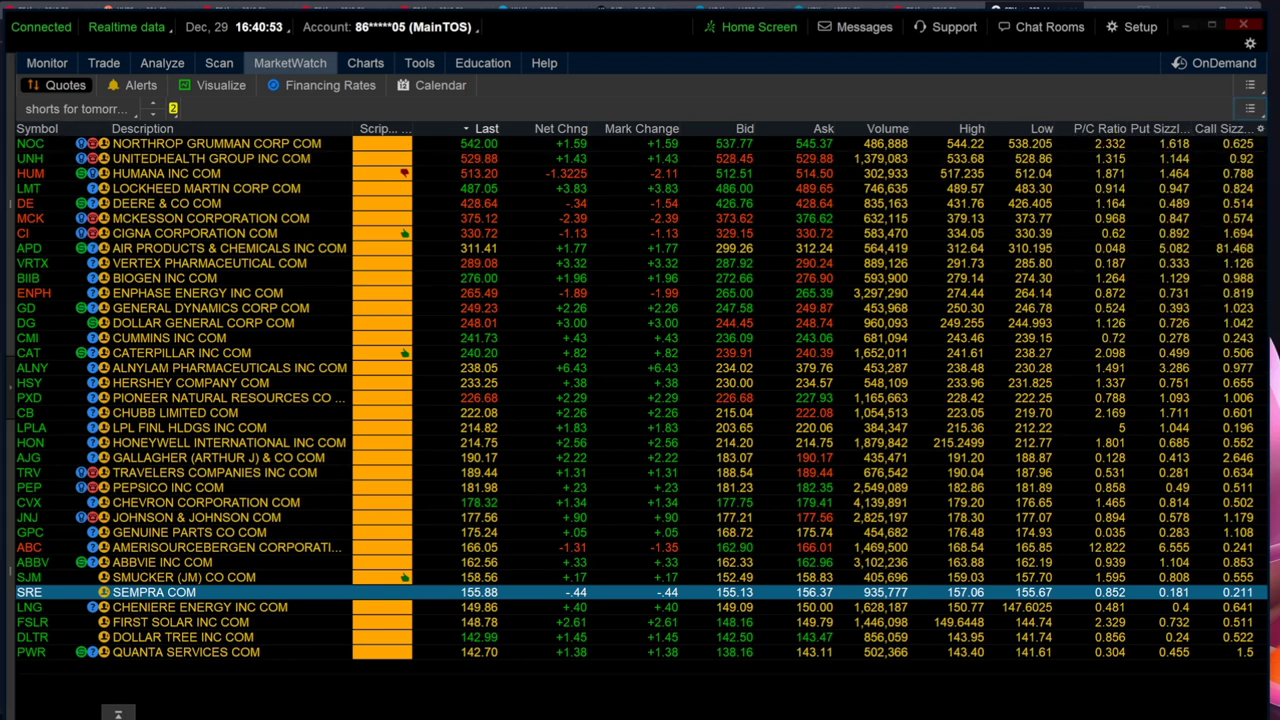
Load the personal scan query '5 Minute ATR Trailing Stop Bear Cross' into Stock Hacker.
left_click(219, 63)
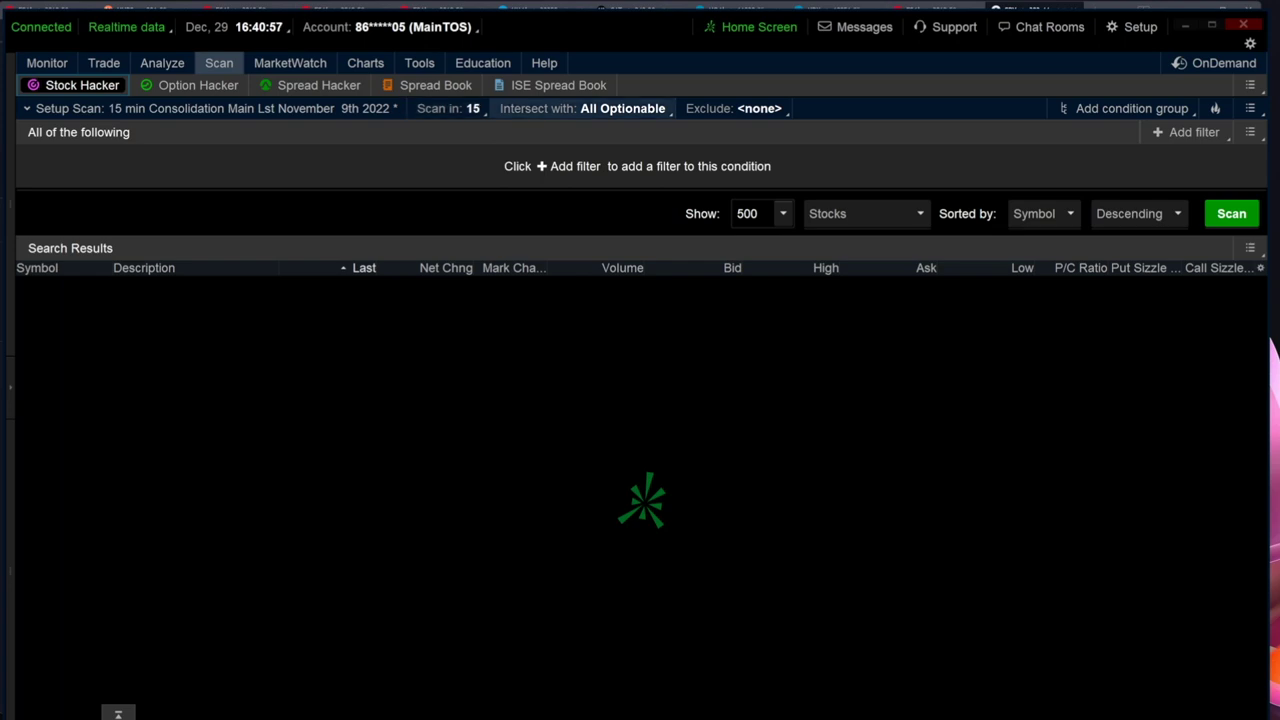
left_click(582, 108)
left_click(582, 108)
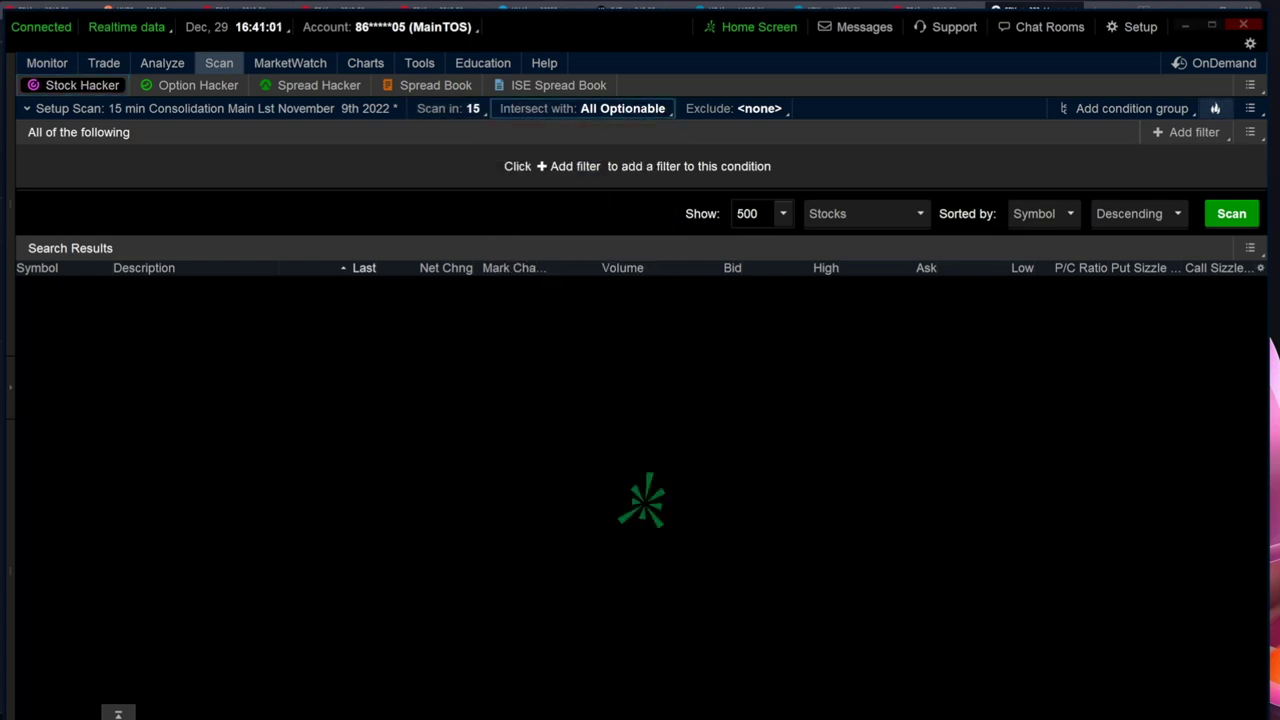
left_click(1250, 108)
mouse_move(1157, 170)
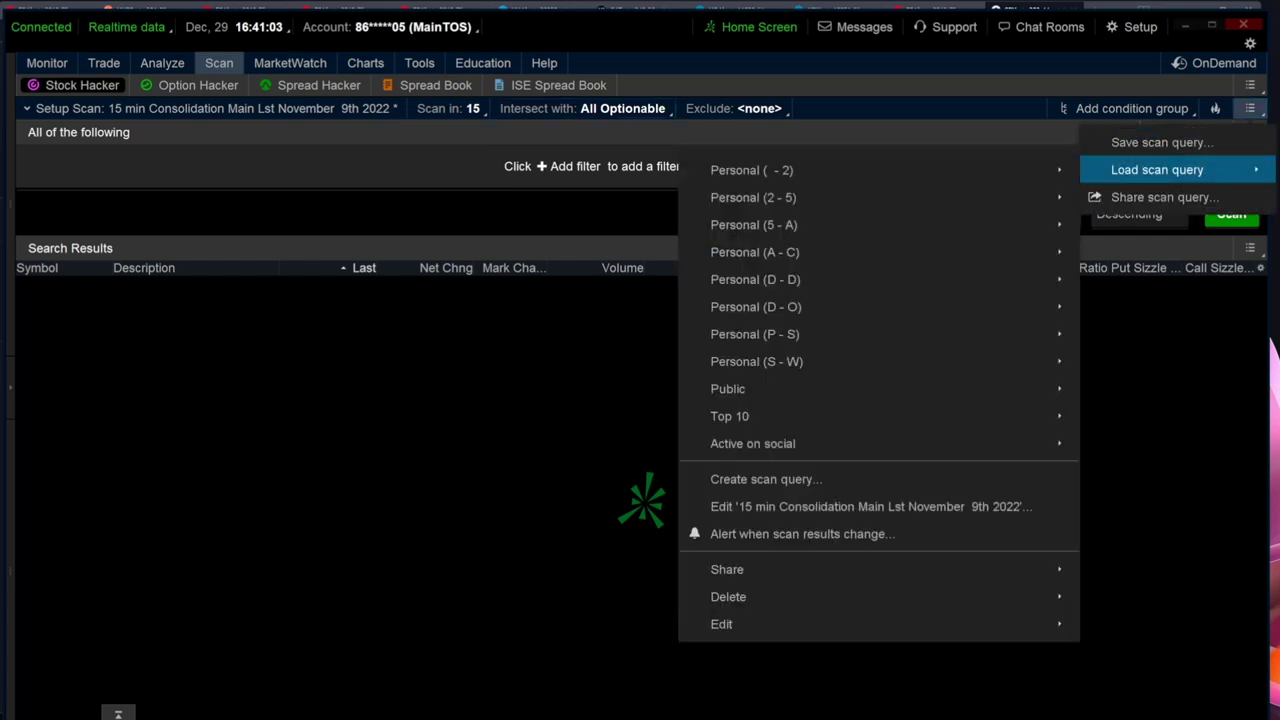
mouse_move(752, 170)
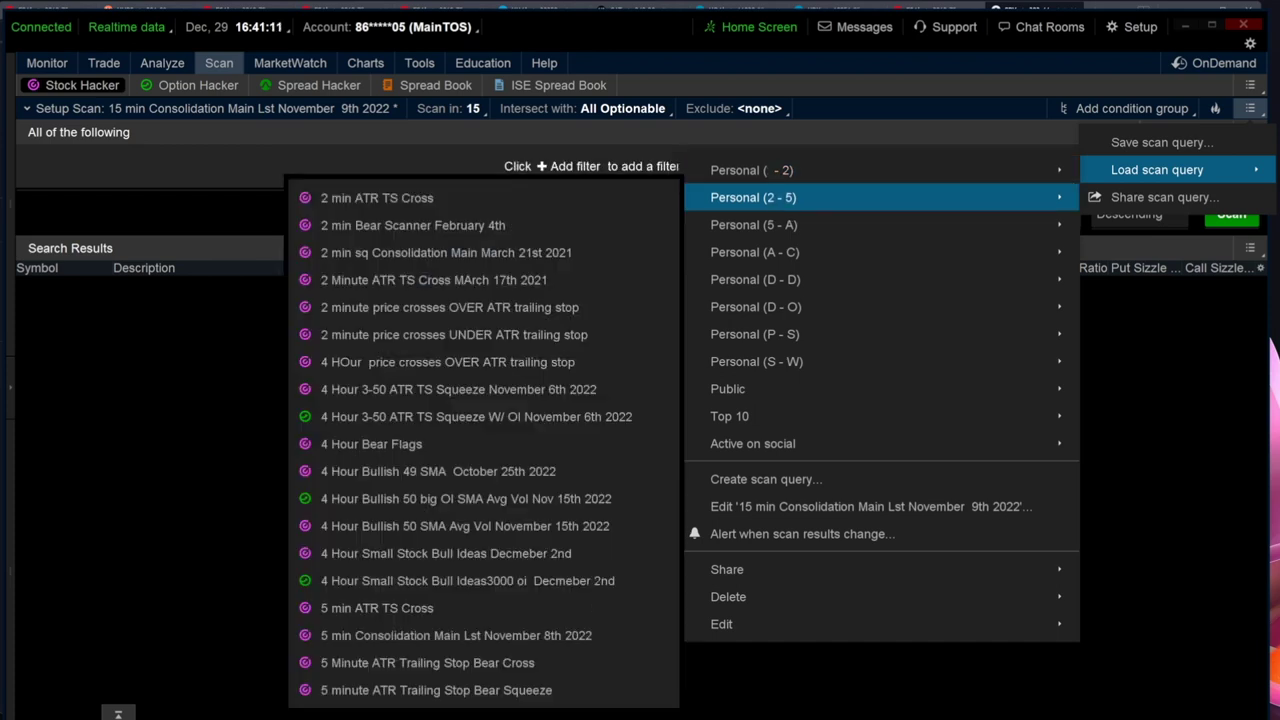
mouse_move(754, 198)
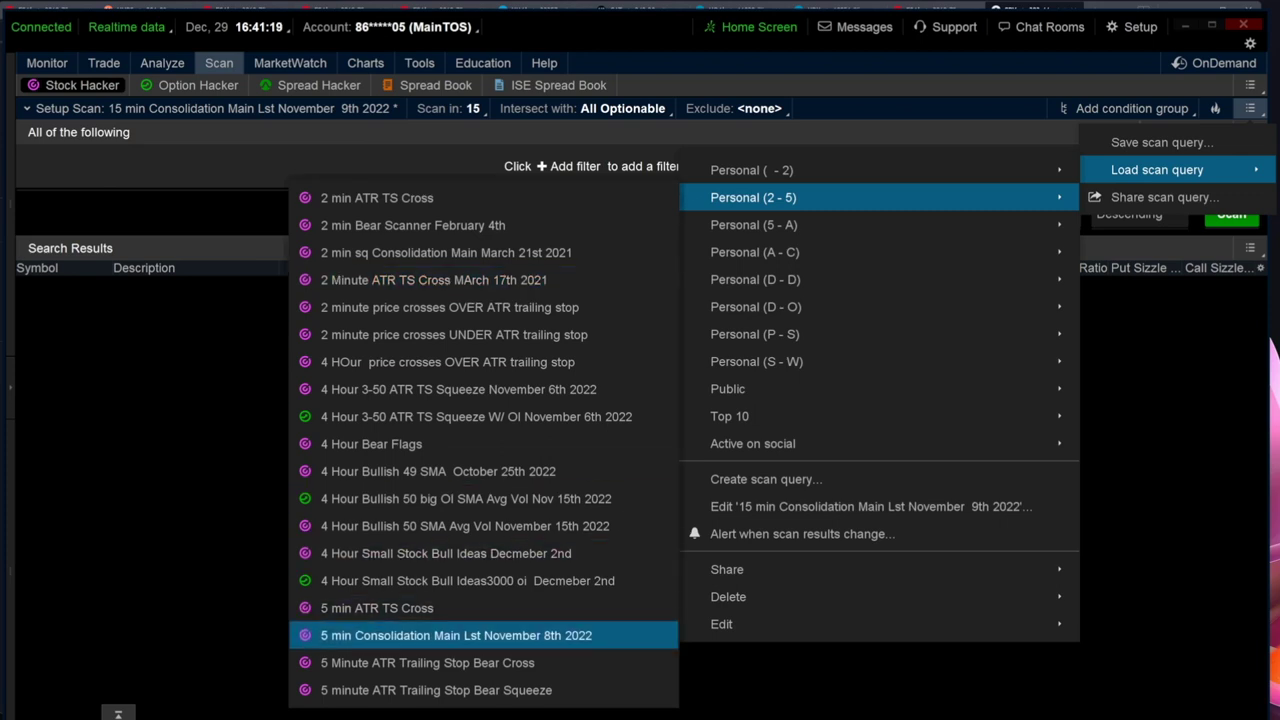
left_click(428, 662)
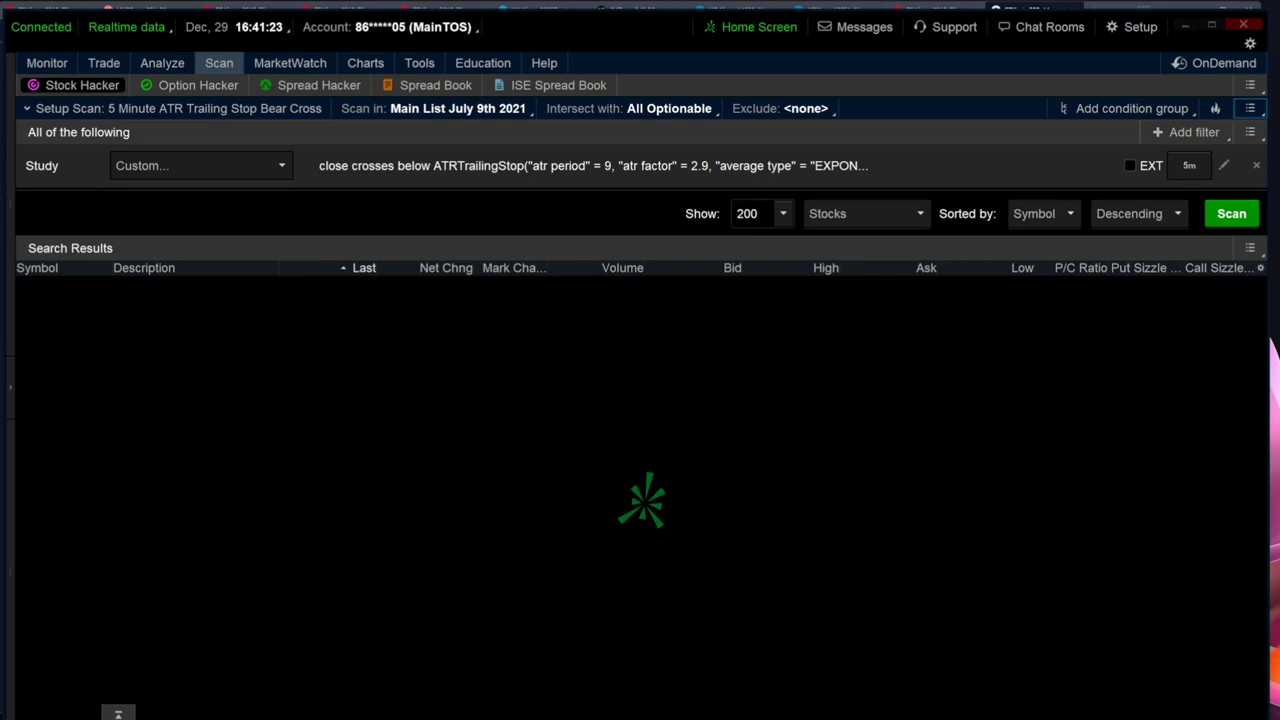
Set the bear cross scan to search in the personal watchlist 15 and run it.
left_click(433, 108)
mouse_move(400, 142)
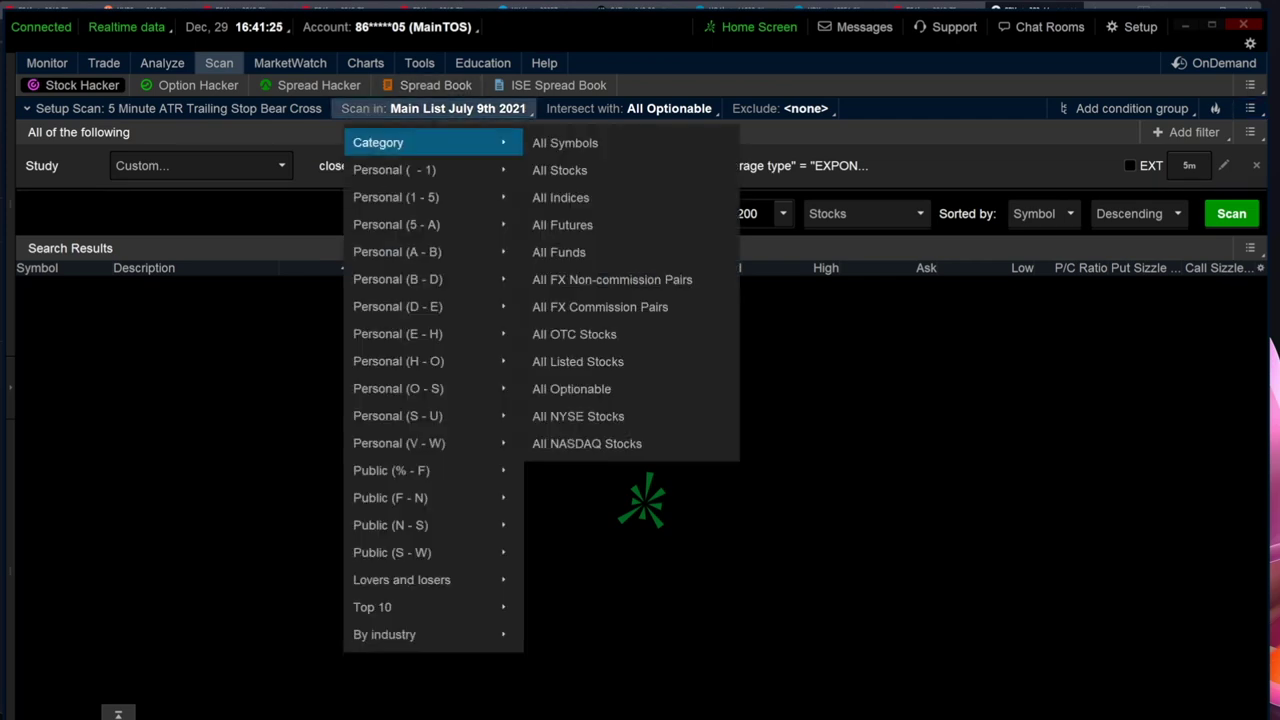
mouse_move(394, 170)
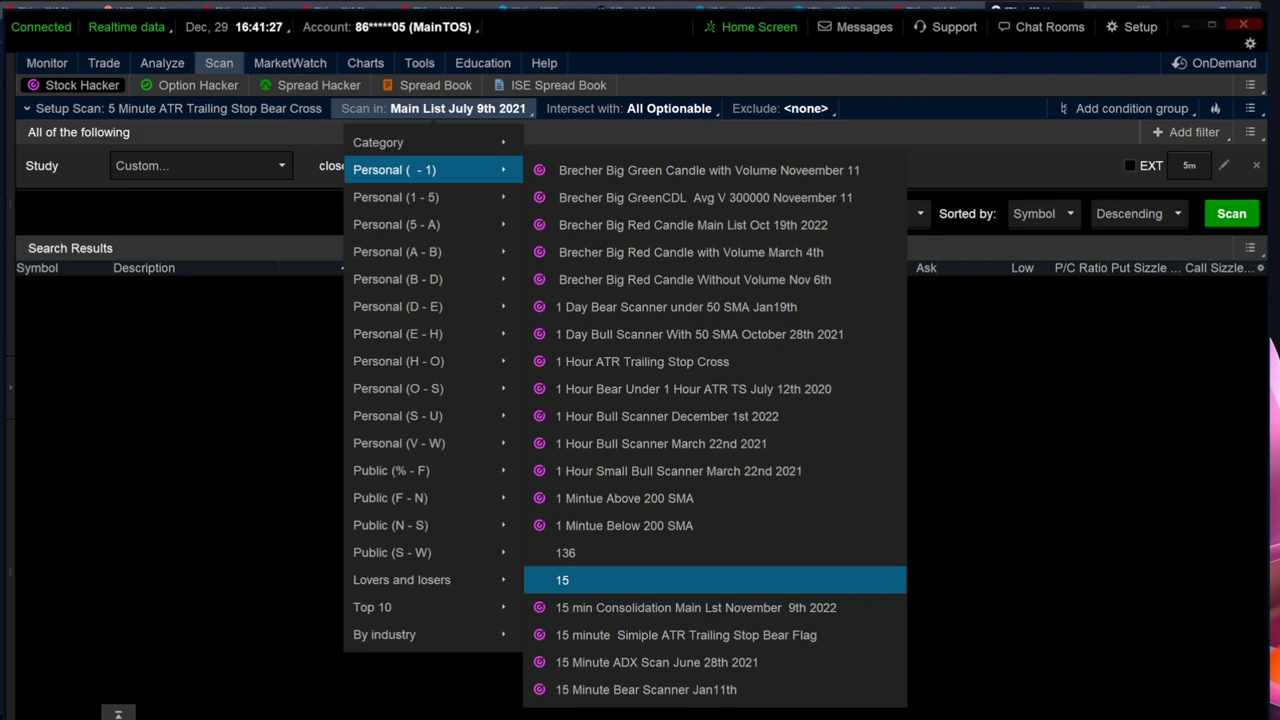
left_click(575, 580)
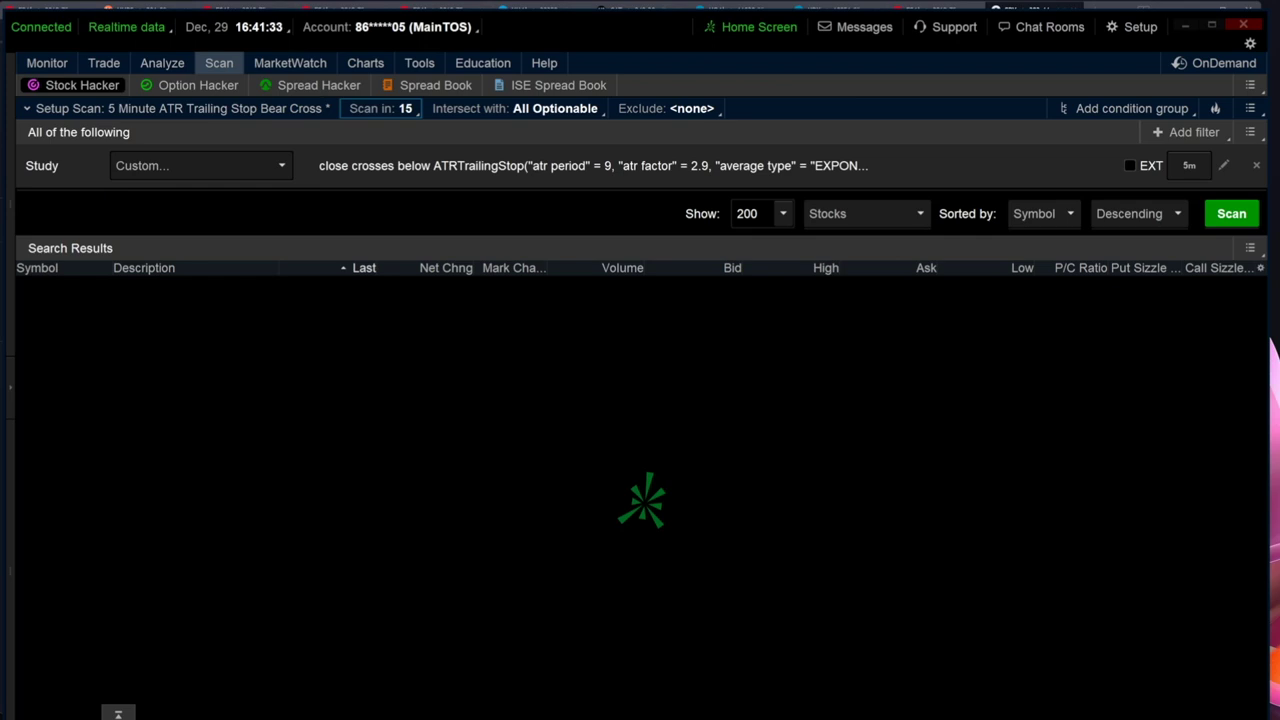
left_click(1231, 214)
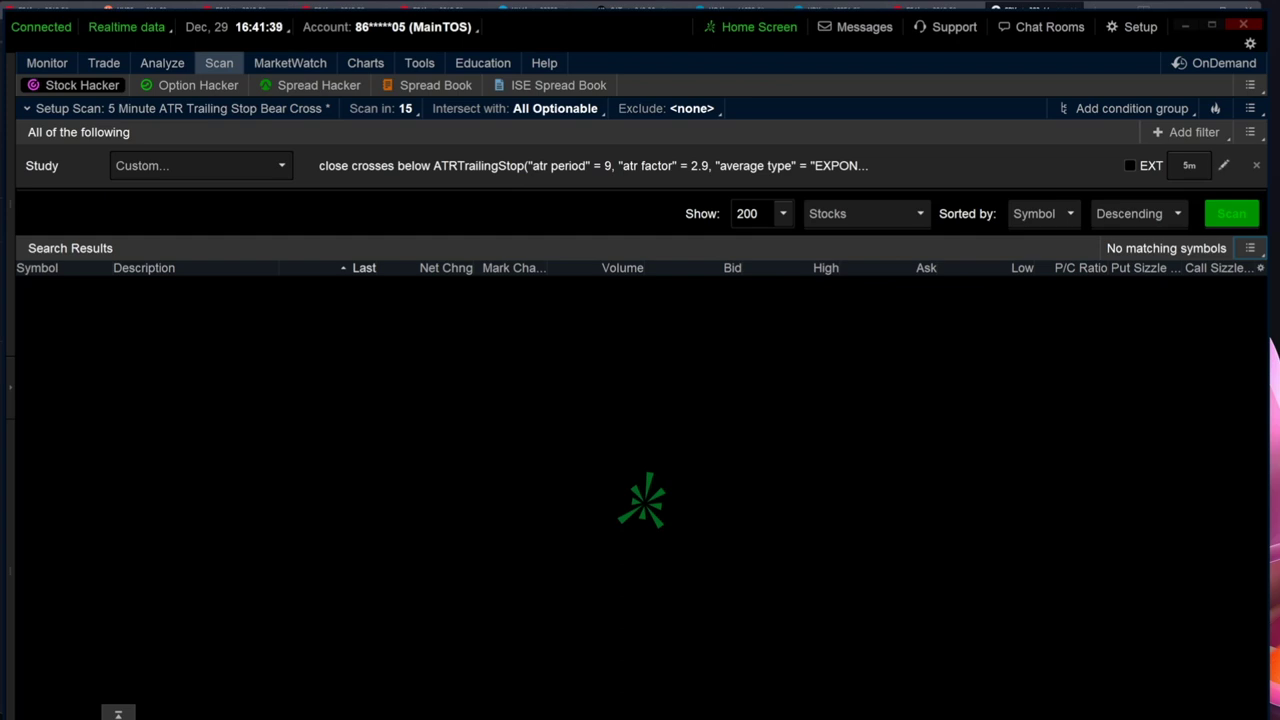
Create an alert for when a symbol is added to the bear cross scan results, and check the alert messages.
left_click(1250, 248)
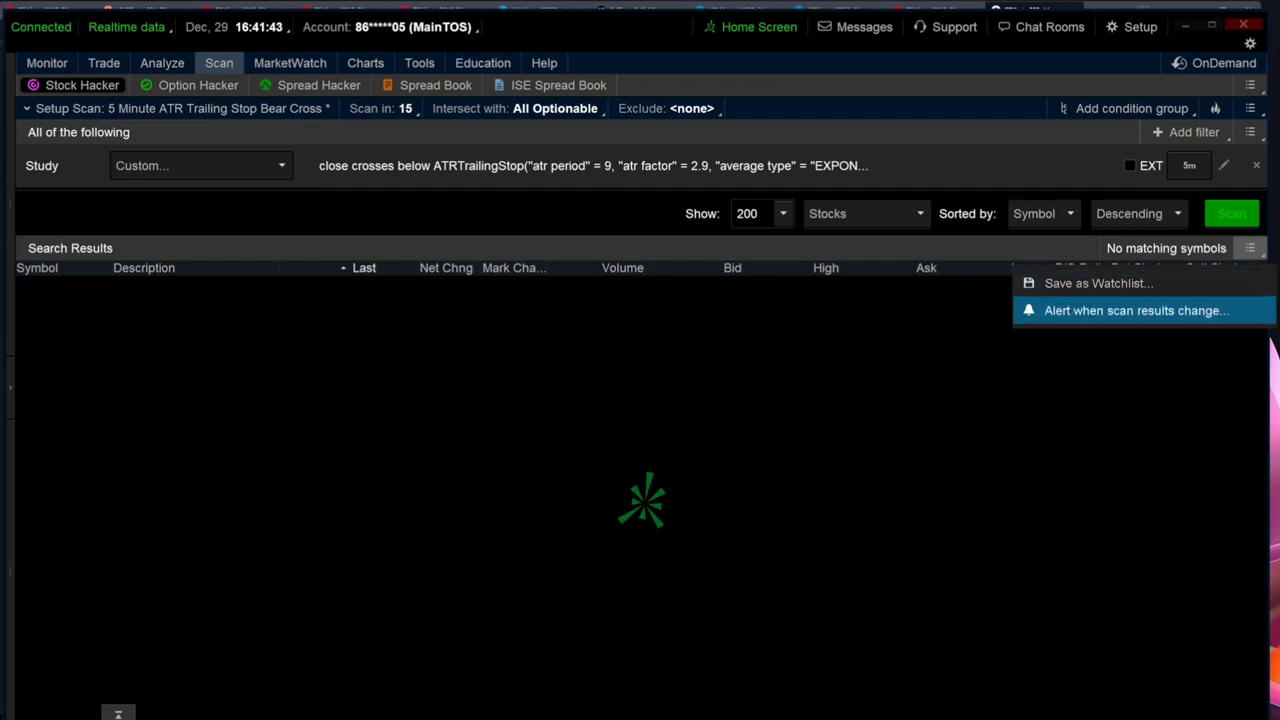
left_click(1137, 310)
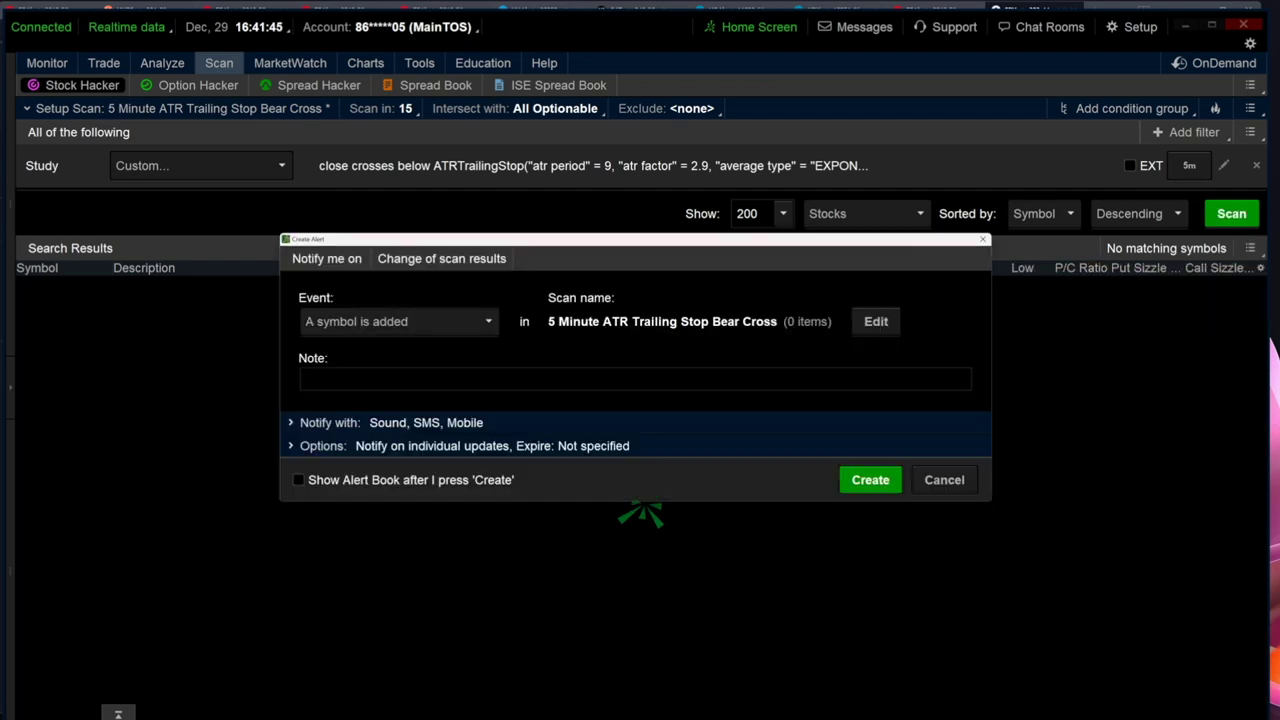
left_click(870, 480)
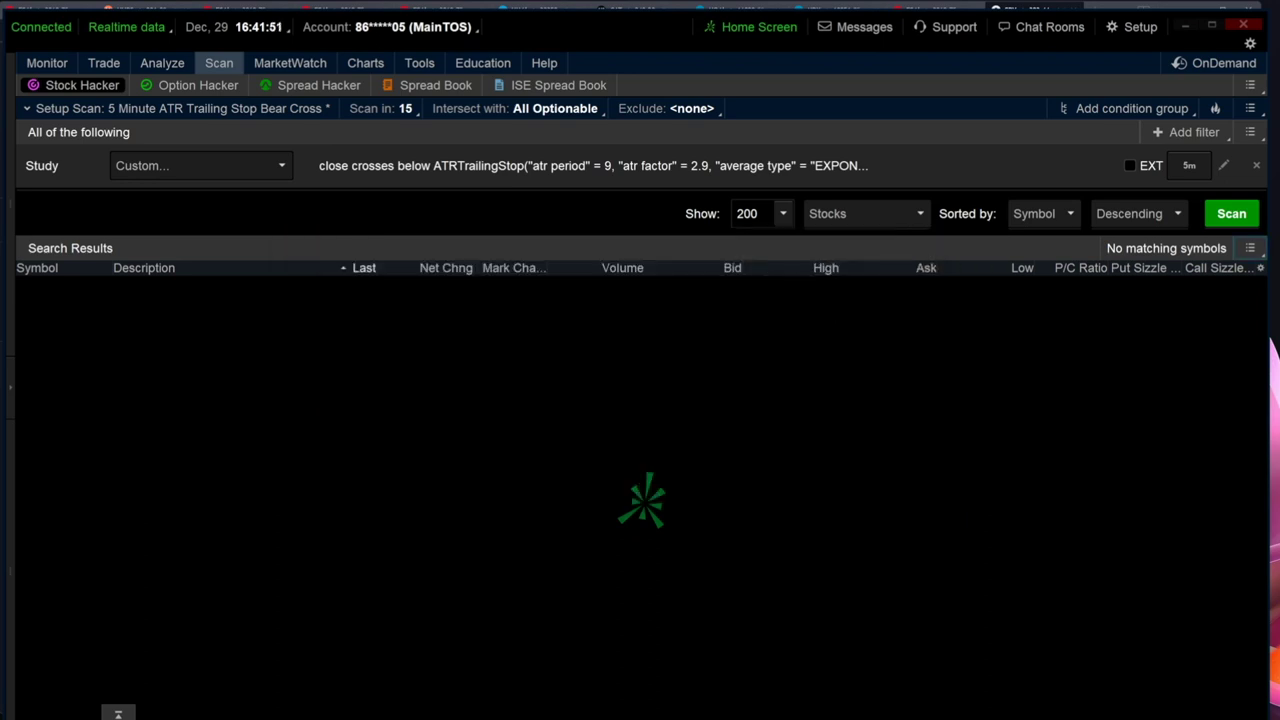
left_click(858, 27)
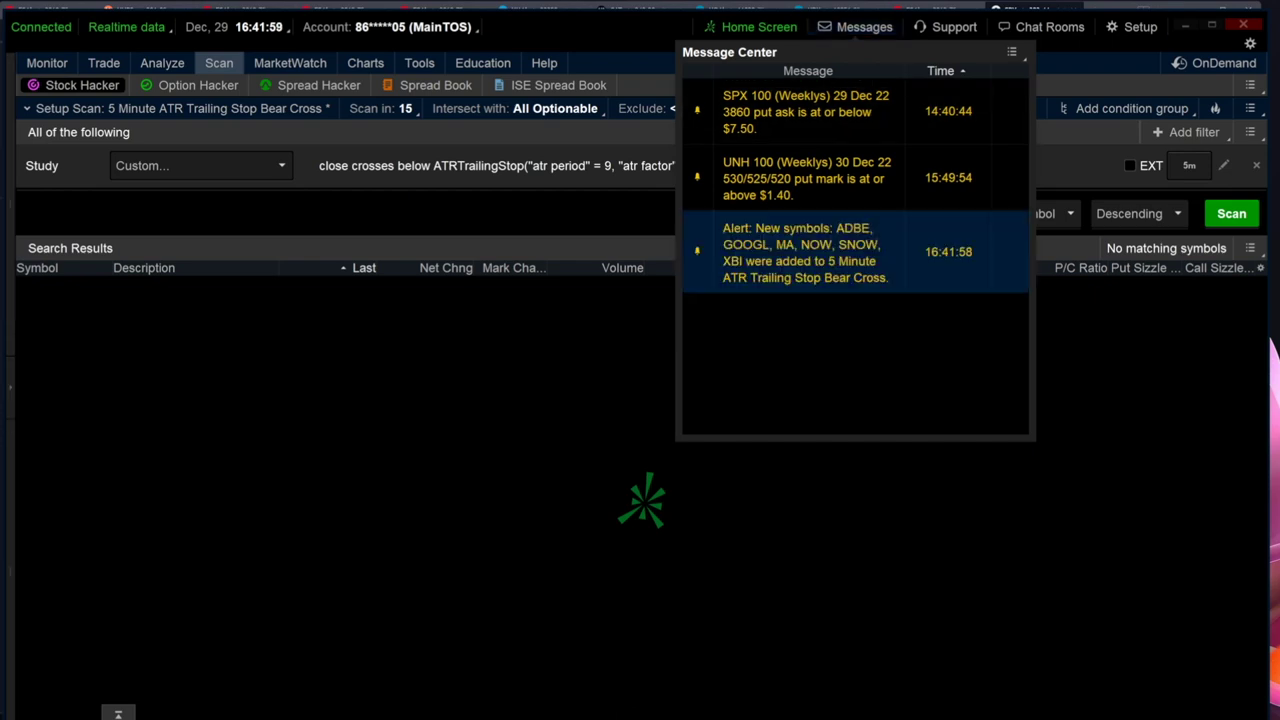
Expand the sidebar and replace its 'Main List July 9th' watchlist gadget with the Message Center gadget.
left_click(11, 384)
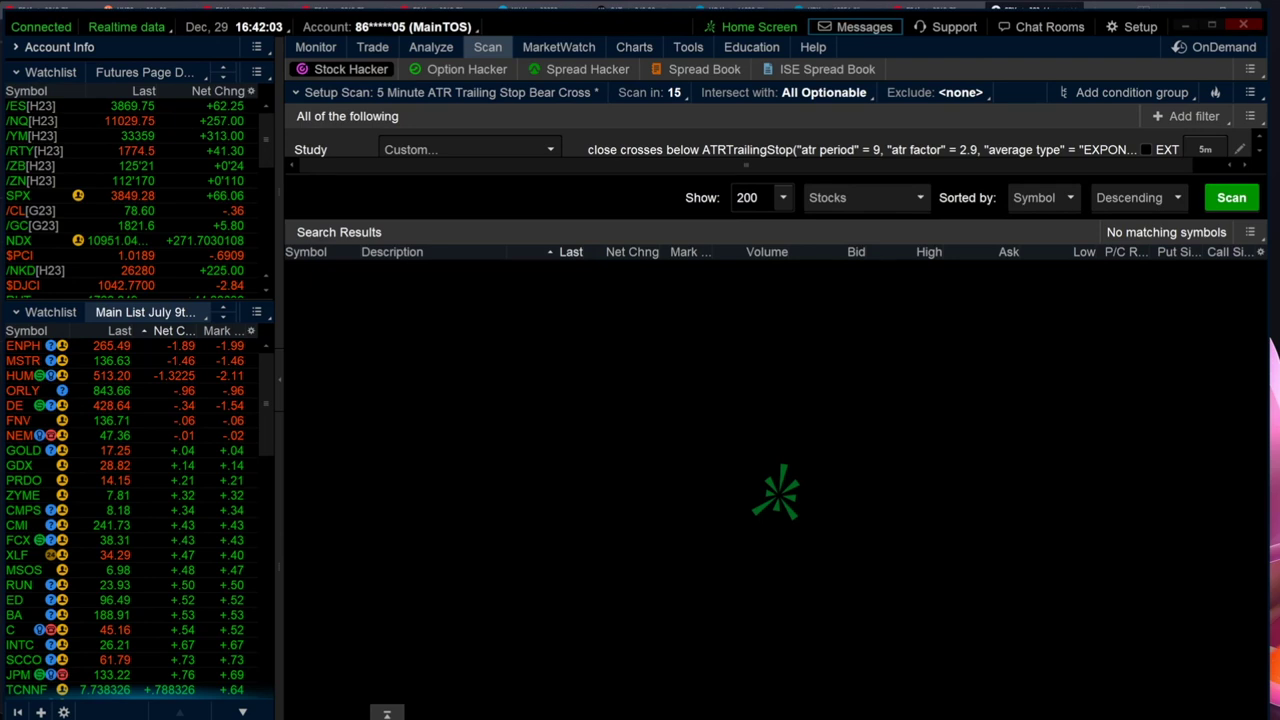
left_click(256, 312)
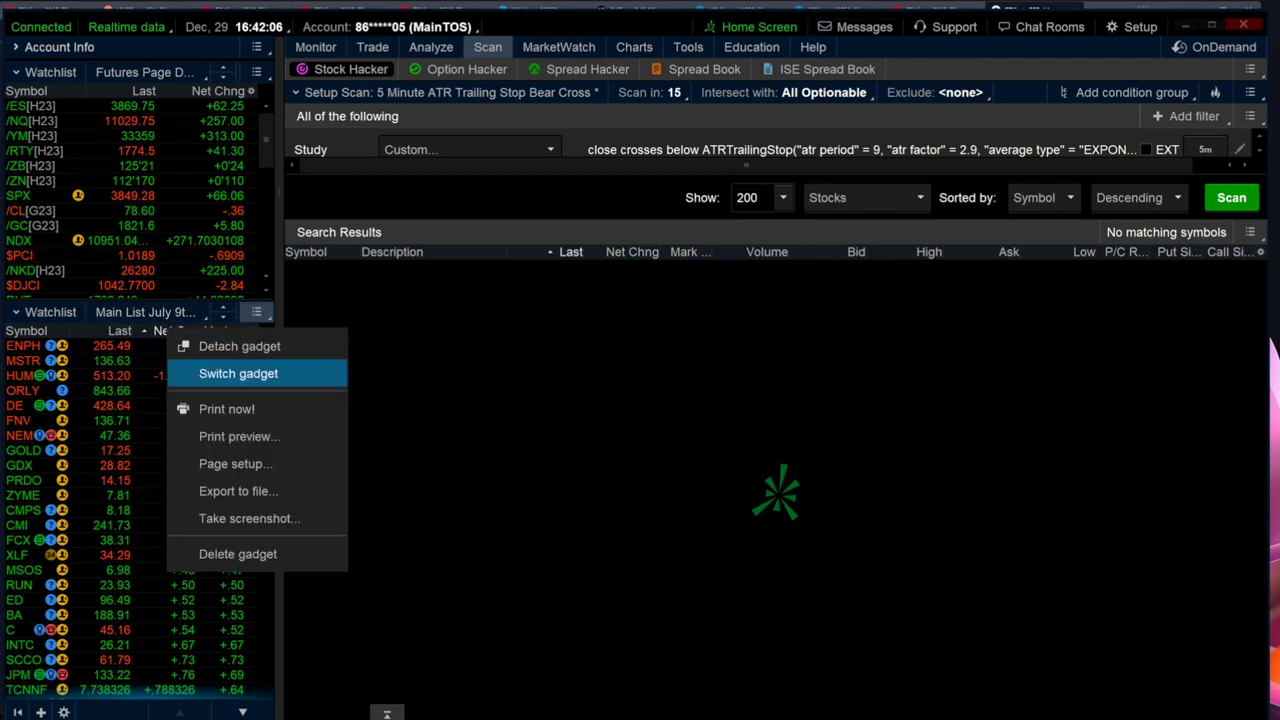
left_click(238, 373)
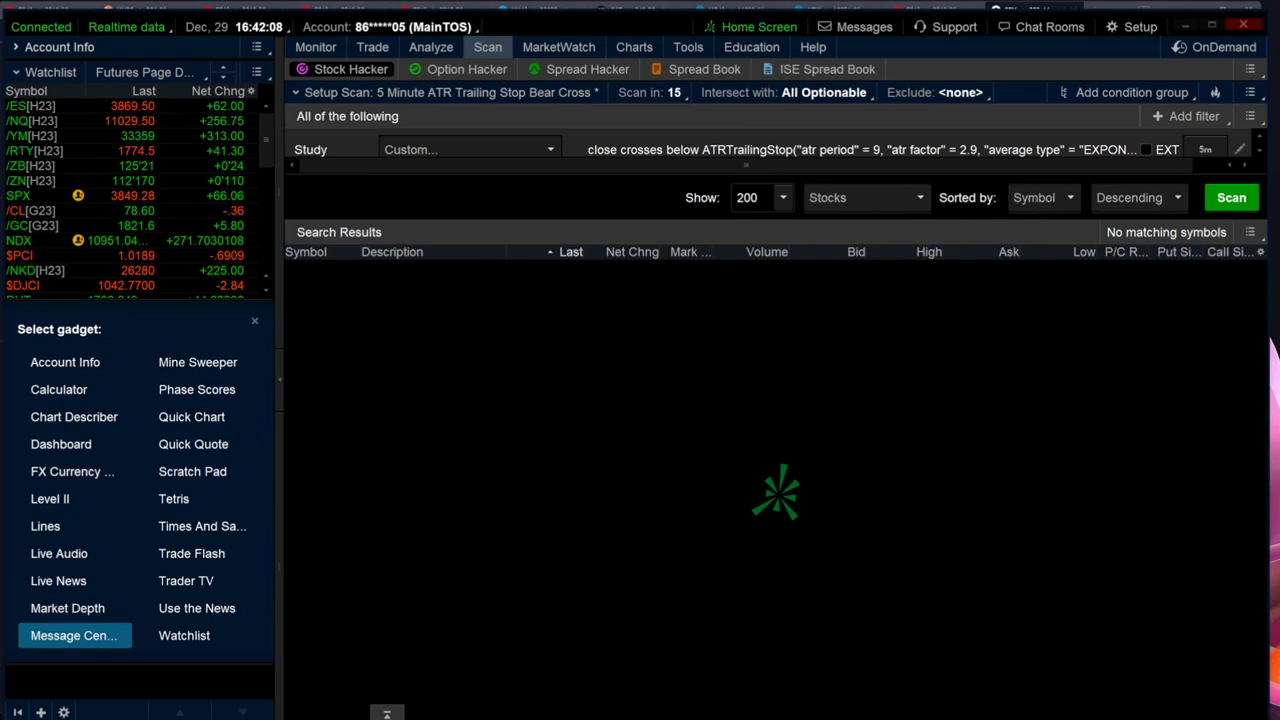
left_click(73, 635)
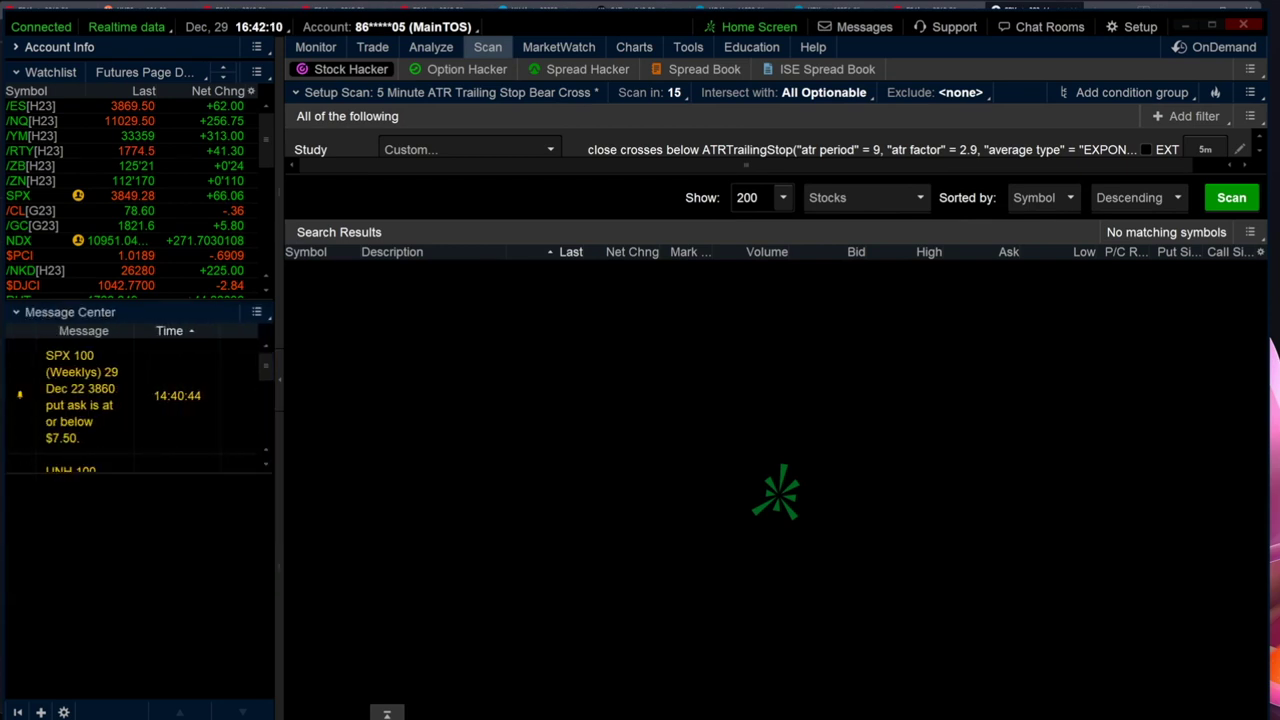